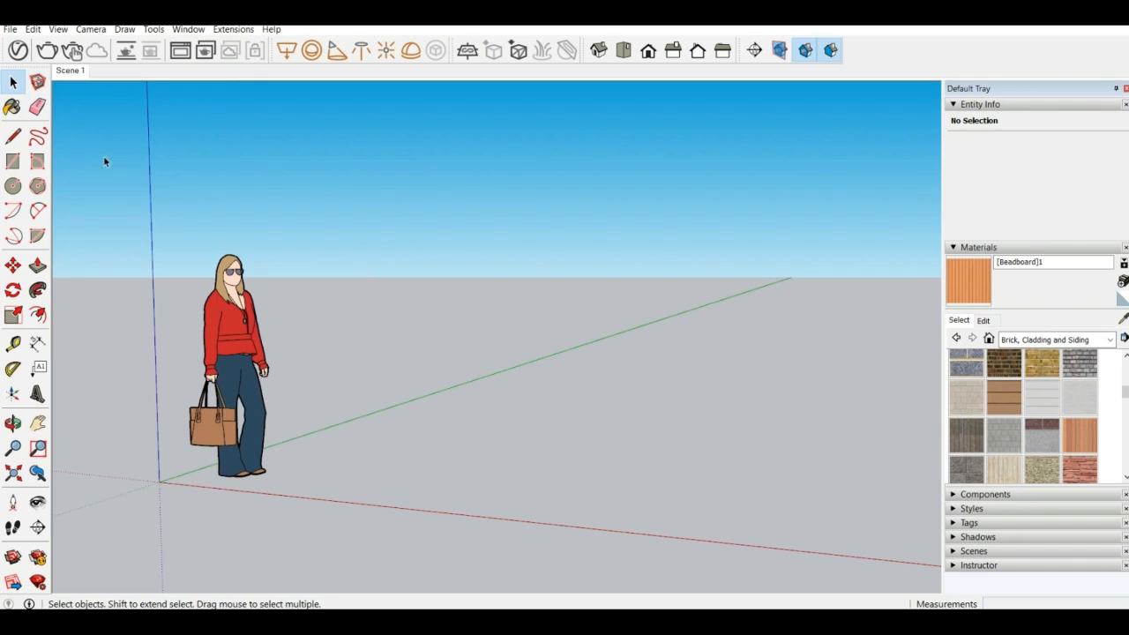
Open the V-Ray Asset Editor, show only the scene's materials and expand the preset material library
{"action": "left_click", "coordinate": [17, 50]}
{"action": "scroll", "coordinate": [426, 355], "scroll_direction": "down", "scroll_amount": 2}
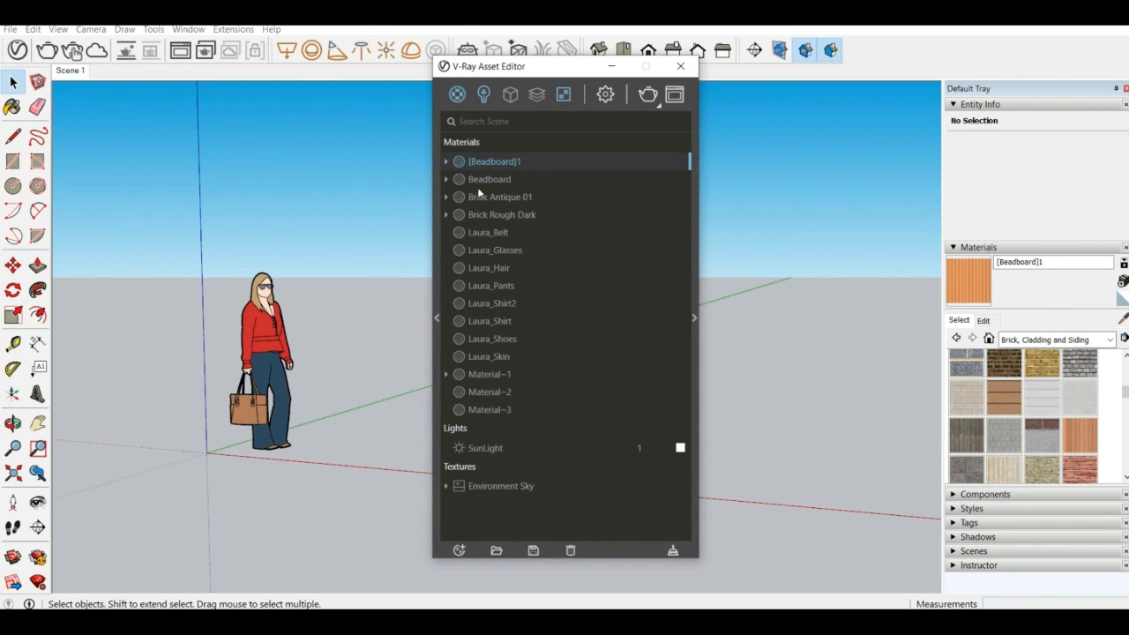
{"action": "left_click", "coordinate": [457, 95]}
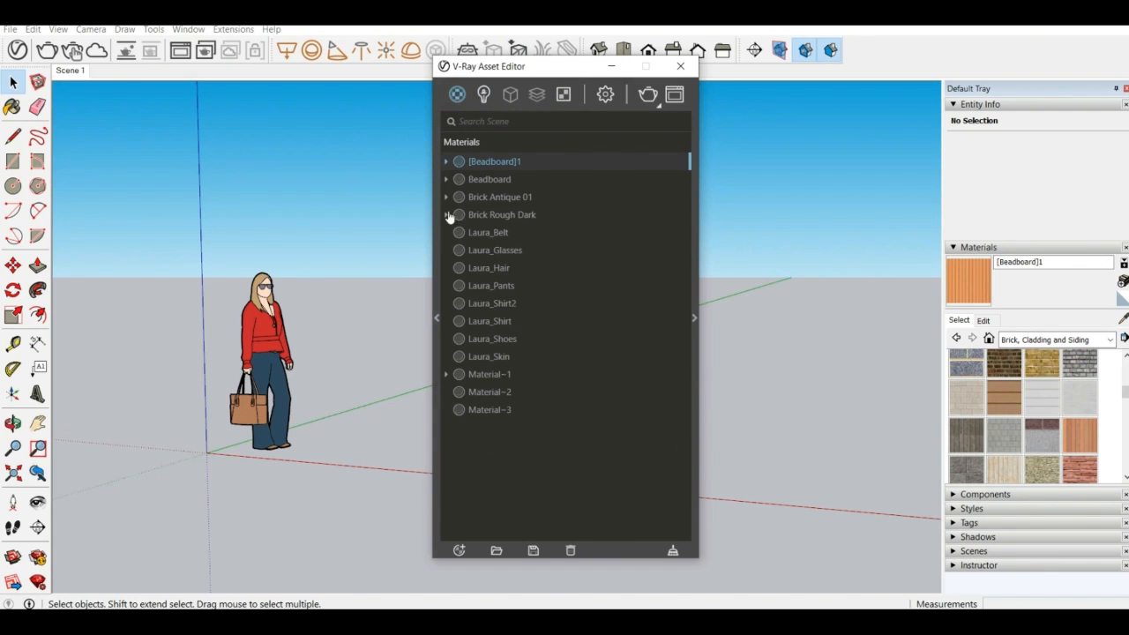
{"action": "left_click", "coordinate": [435, 318]}
{"action": "scroll", "coordinate": [299, 265], "scroll_direction": "down", "scroll_amount": 15}
{"action": "scroll", "coordinate": [303, 315], "scroll_direction": "up", "scroll_amount": 15}
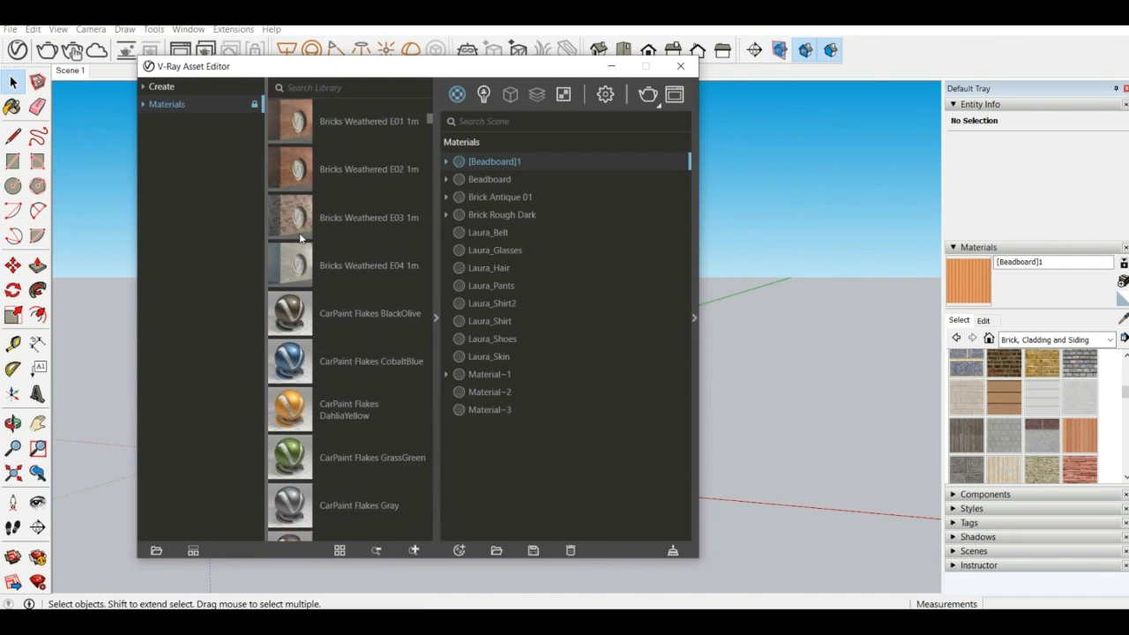
Examine the asset types offered in the library's Create category, from materials to lights and geometry
{"action": "left_click", "coordinate": [163, 87]}
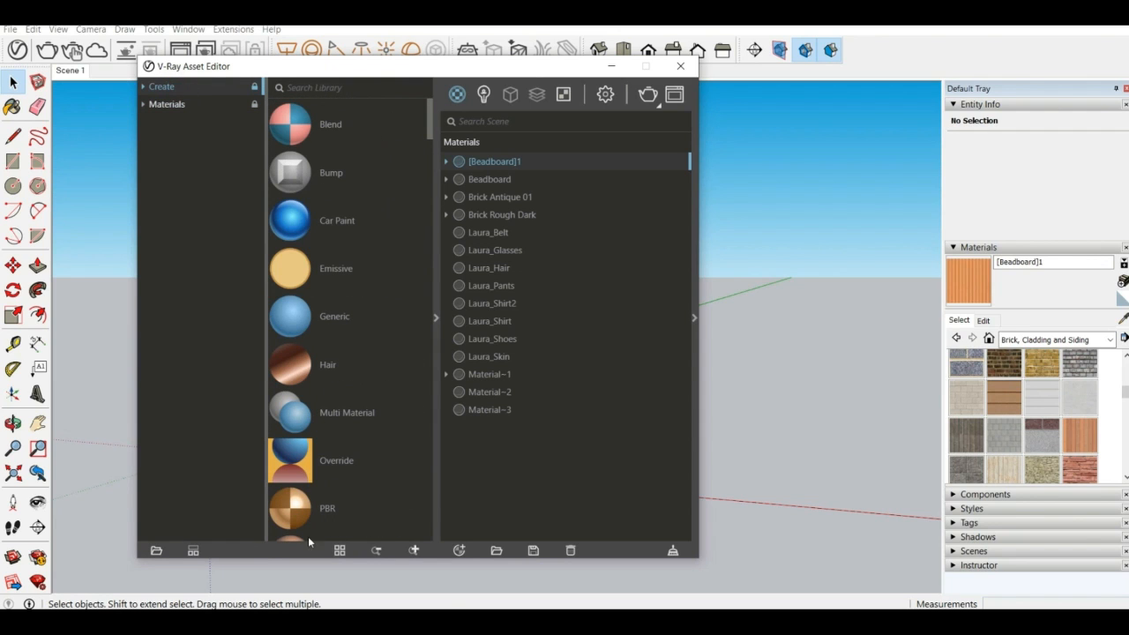
{"action": "scroll", "coordinate": [336, 338], "scroll_direction": "down", "scroll_amount": 10}
{"action": "scroll", "coordinate": [336, 338], "scroll_direction": "down", "scroll_amount": 10}
{"action": "scroll", "coordinate": [334, 337], "scroll_direction": "up", "scroll_amount": 6}
{"action": "scroll", "coordinate": [334, 332], "scroll_direction": "up", "scroll_amount": 10}
{"action": "scroll", "coordinate": [297, 339], "scroll_direction": "down", "scroll_amount": 5}
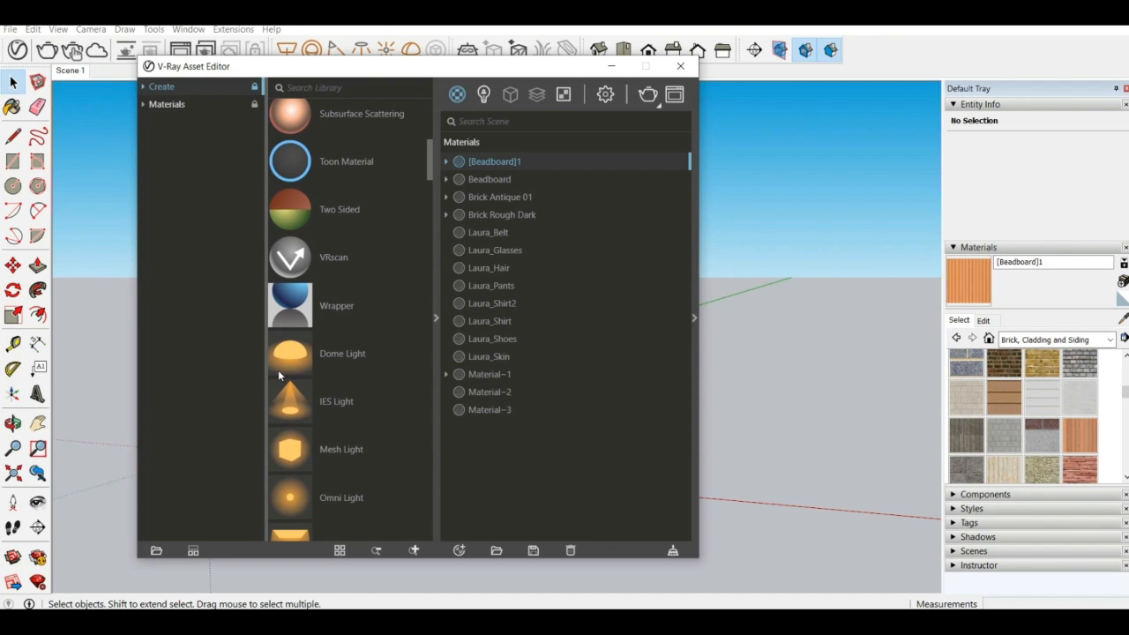
{"action": "scroll", "coordinate": [308, 429], "scroll_direction": "down", "scroll_amount": 7}
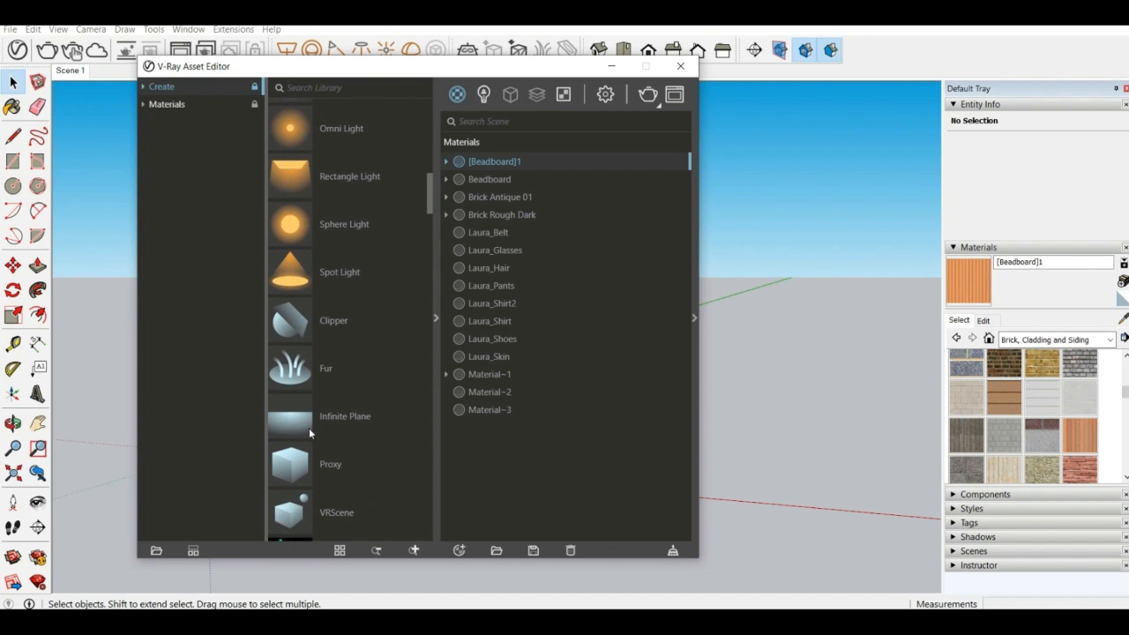
{"action": "scroll", "coordinate": [308, 427], "scroll_direction": "down", "scroll_amount": 4}
{"action": "scroll", "coordinate": [330, 259], "scroll_direction": "up", "scroll_amount": 8}
{"action": "scroll", "coordinate": [344, 249], "scroll_direction": "up", "scroll_amount": 10}
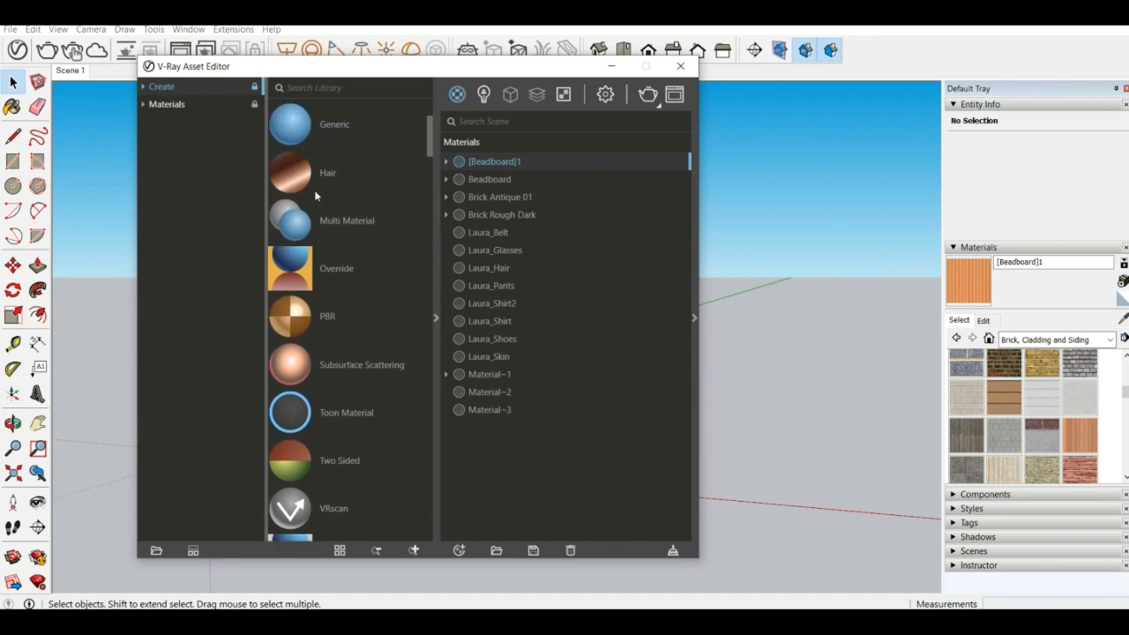
Browse the preset materials in the V-Ray library, including bricks, car paint, carpets, fabrics, glass, ground and leather
{"action": "left_click", "coordinate": [175, 105]}
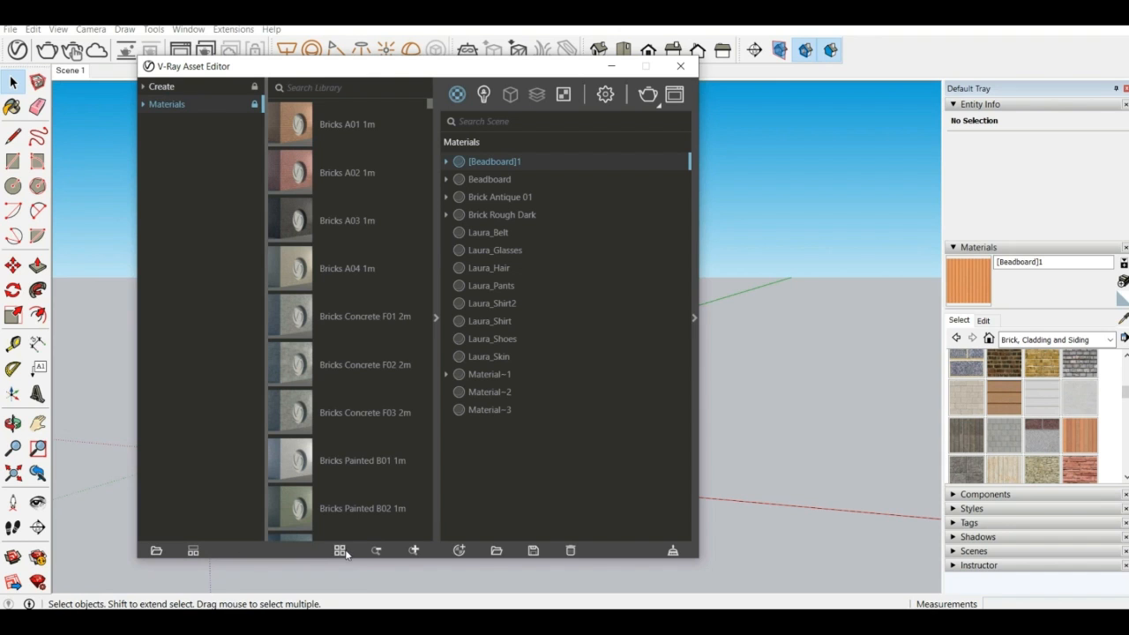
{"action": "scroll", "coordinate": [355, 274], "scroll_direction": "down", "scroll_amount": 5}
{"action": "scroll", "coordinate": [288, 374], "scroll_direction": "down", "scroll_amount": 5}
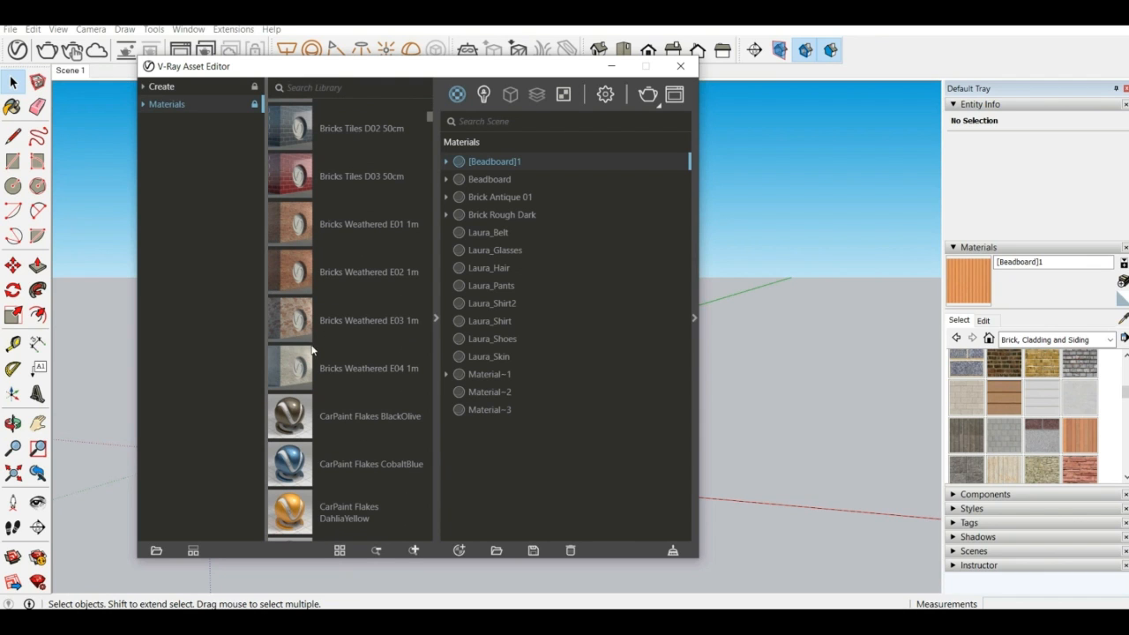
{"action": "scroll", "coordinate": [309, 422], "scroll_direction": "down", "scroll_amount": 10}
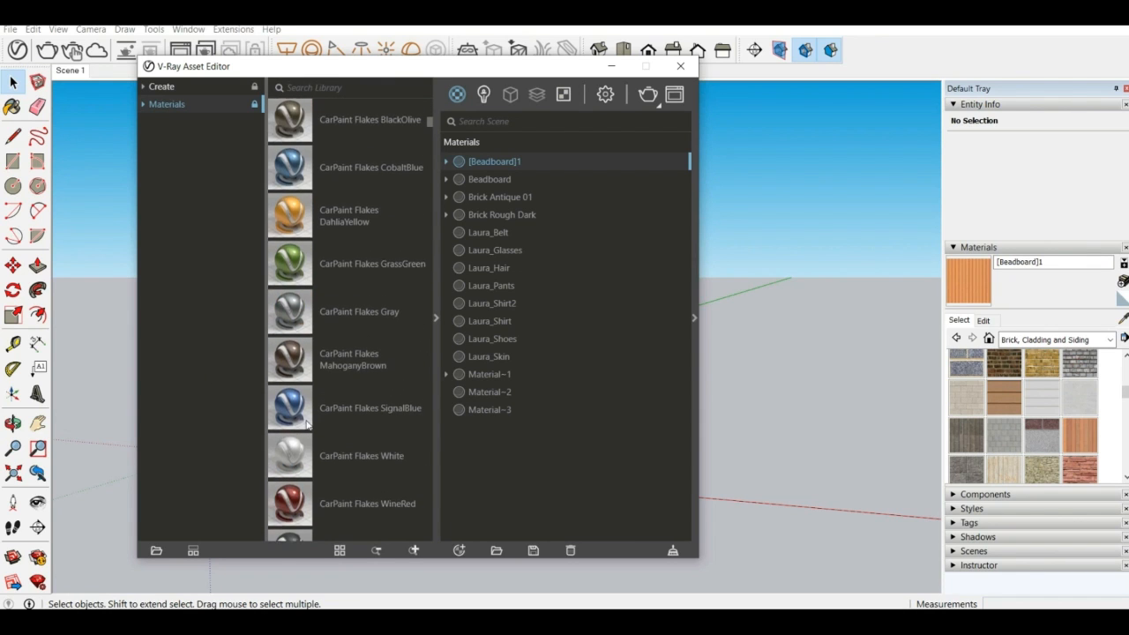
{"action": "scroll", "coordinate": [309, 414], "scroll_direction": "down", "scroll_amount": 1}
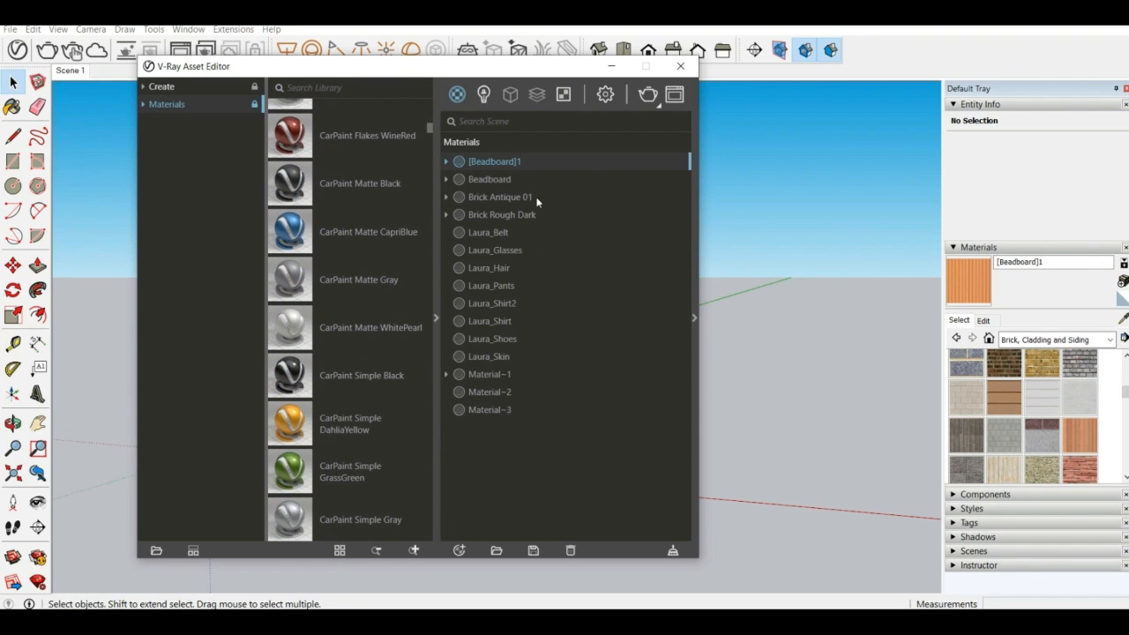
{"action": "scroll", "coordinate": [335, 294], "scroll_direction": "down", "scroll_amount": 6}
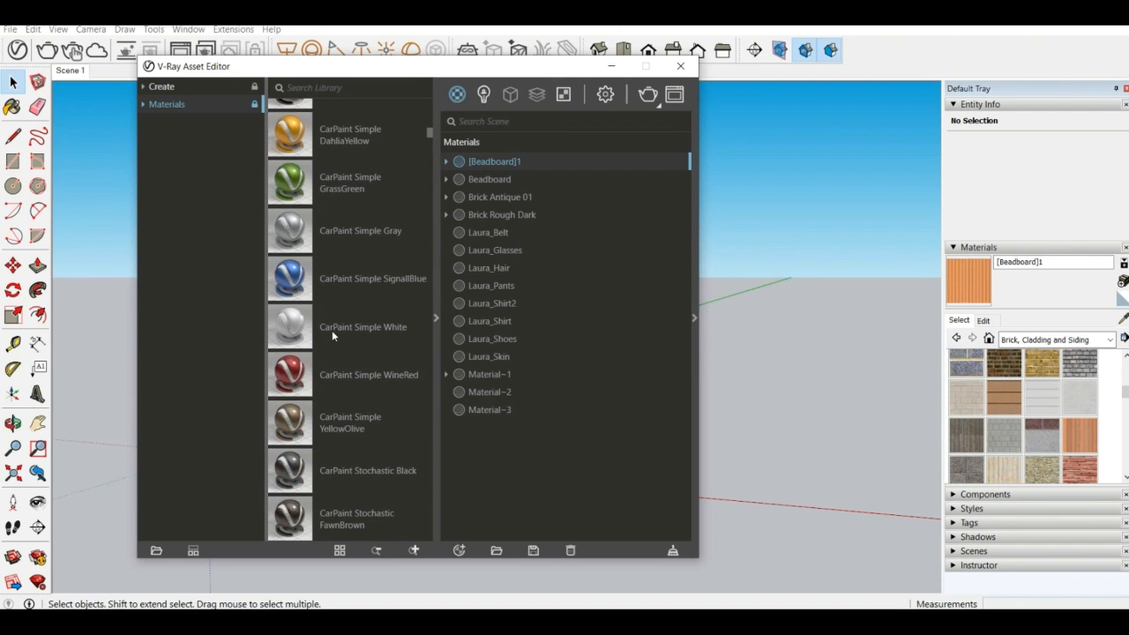
{"action": "scroll", "coordinate": [354, 208], "scroll_direction": "down", "scroll_amount": 15}
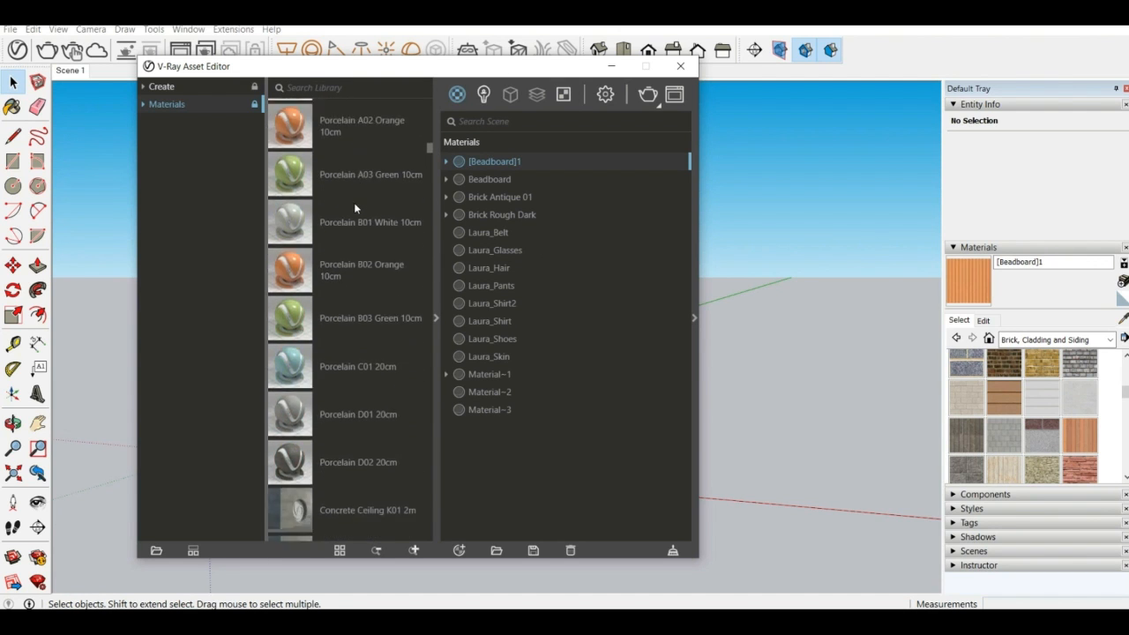
{"action": "scroll", "coordinate": [355, 208], "scroll_direction": "down", "scroll_amount": 4}
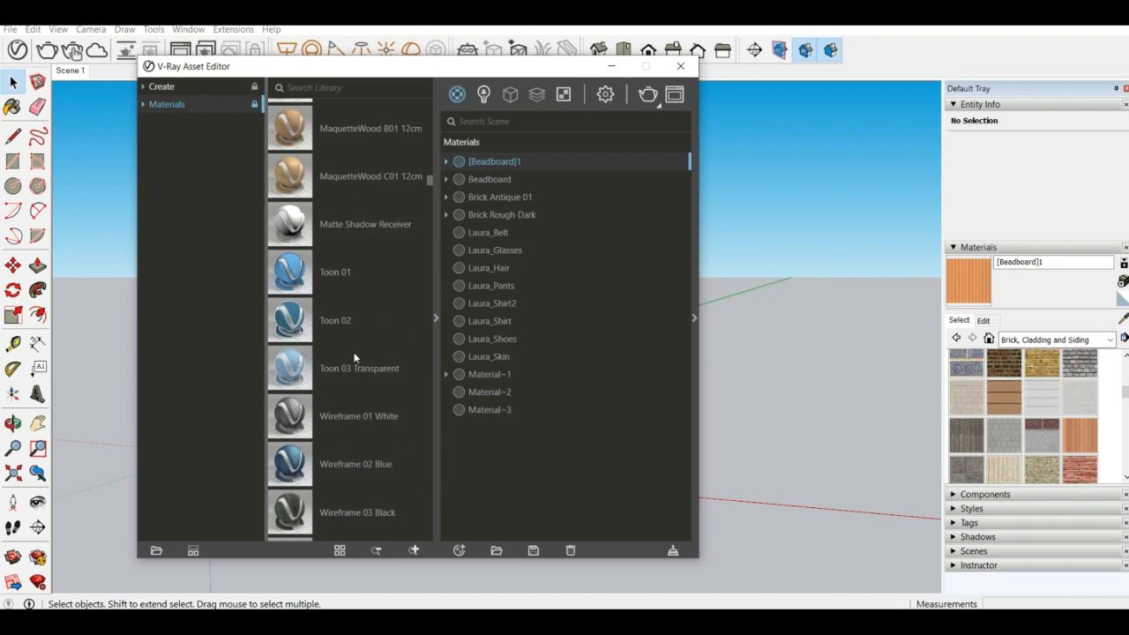
{"action": "scroll", "coordinate": [331, 333], "scroll_direction": "down", "scroll_amount": 6}
{"action": "scroll", "coordinate": [300, 204], "scroll_direction": "up", "scroll_amount": 2}
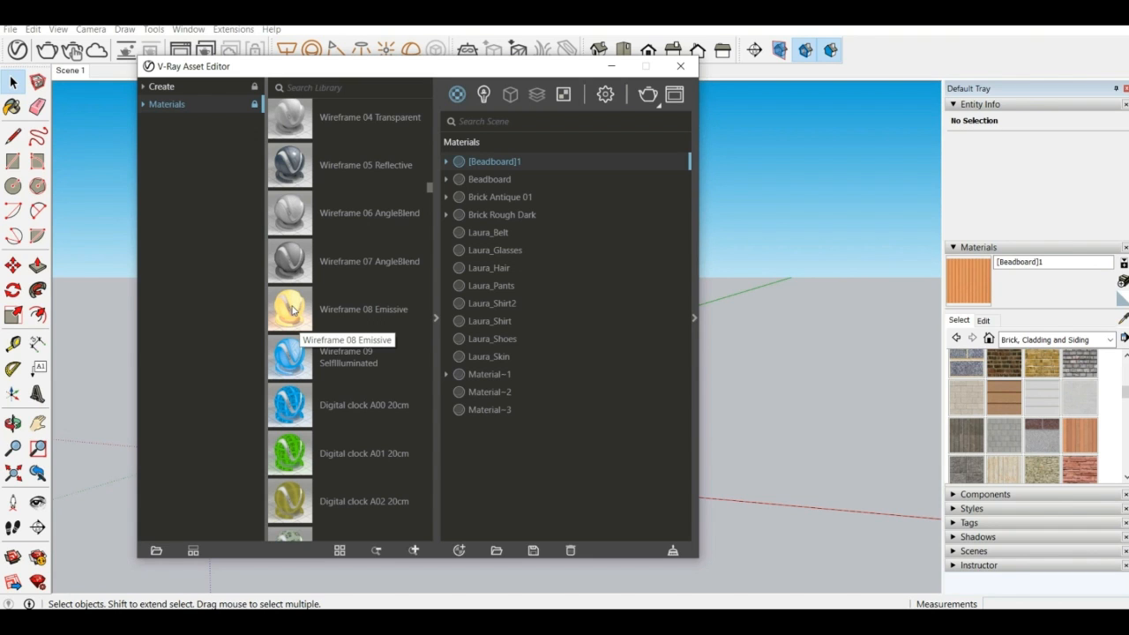
{"action": "scroll", "coordinate": [294, 309], "scroll_direction": "down", "scroll_amount": 10}
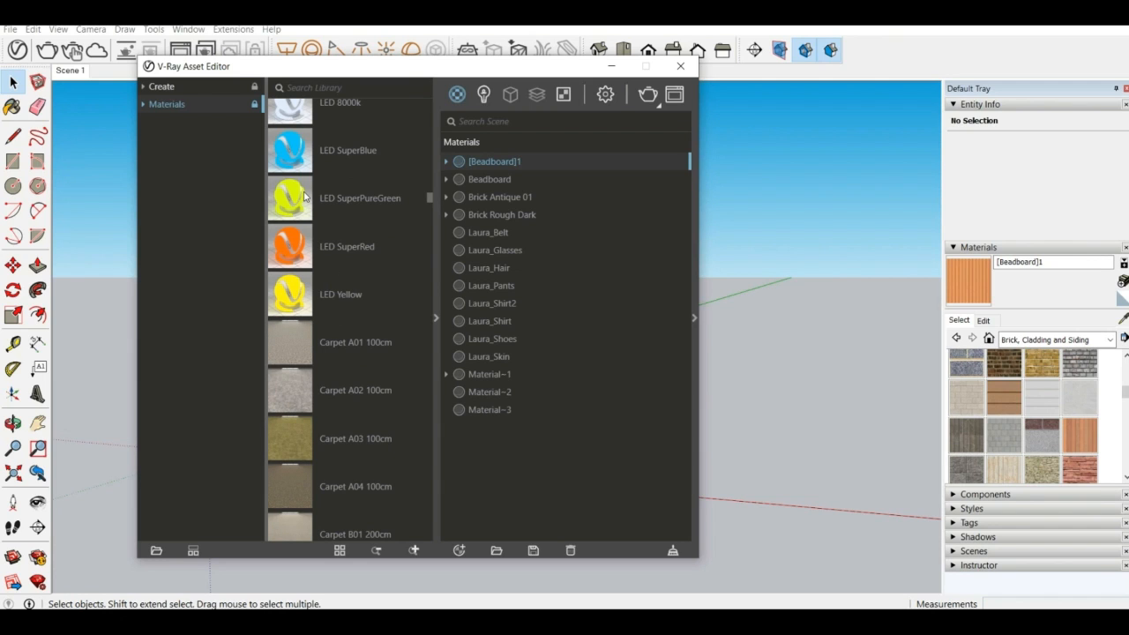
{"action": "scroll", "coordinate": [304, 198], "scroll_direction": "down", "scroll_amount": 2}
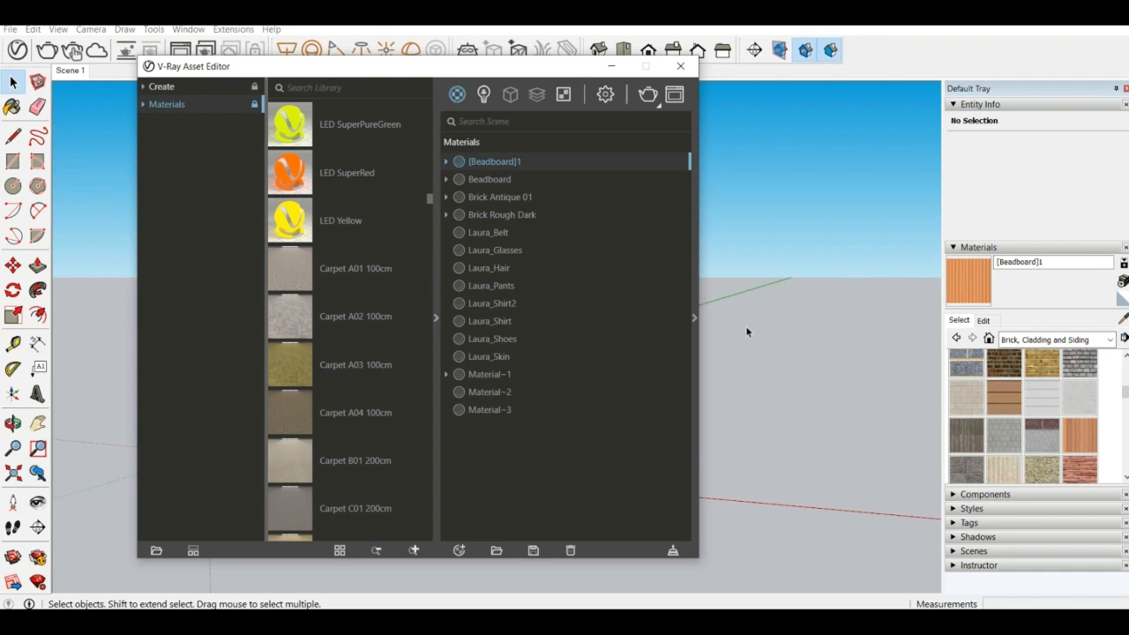
{"action": "scroll", "coordinate": [320, 459], "scroll_direction": "down", "scroll_amount": 4}
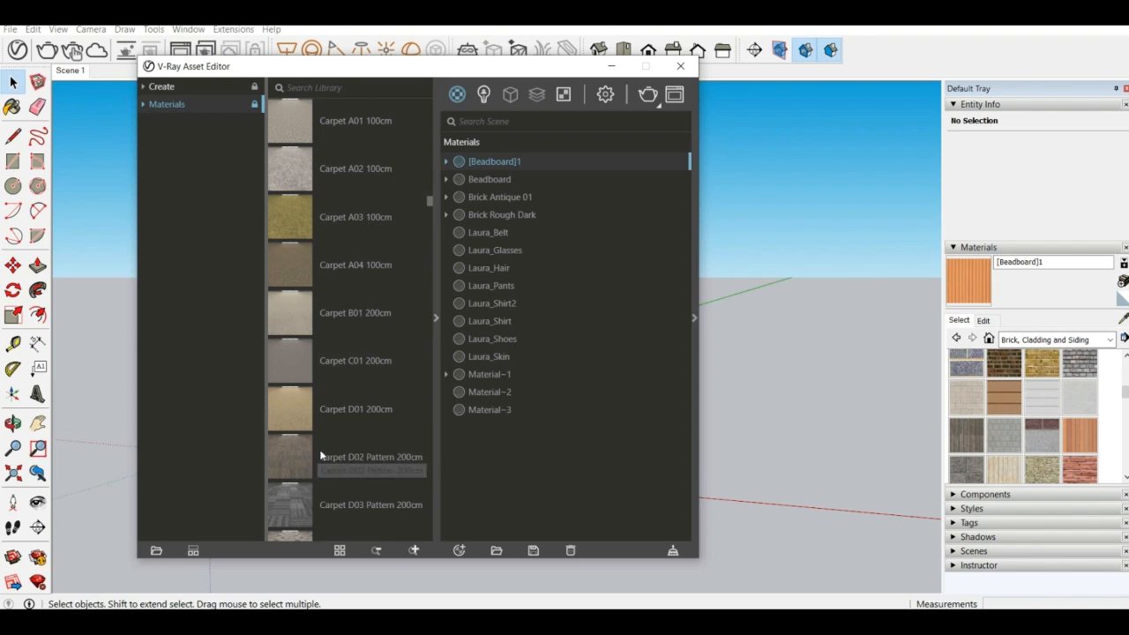
{"action": "scroll", "coordinate": [318, 459], "scroll_direction": "down", "scroll_amount": 6}
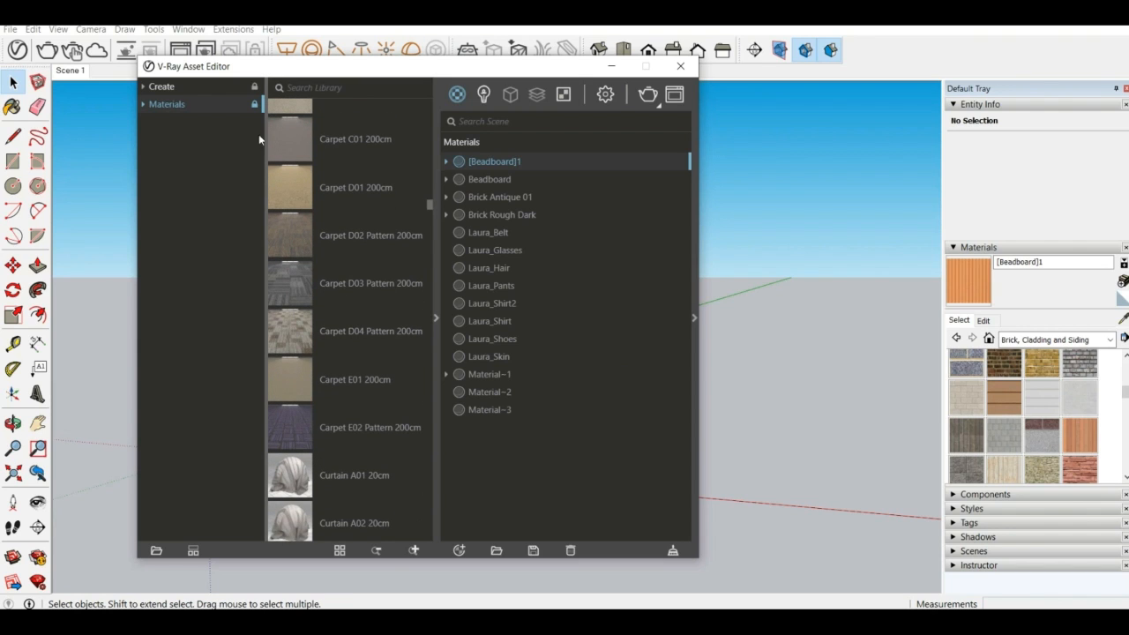
{"action": "scroll", "coordinate": [313, 448], "scroll_direction": "down", "scroll_amount": 6}
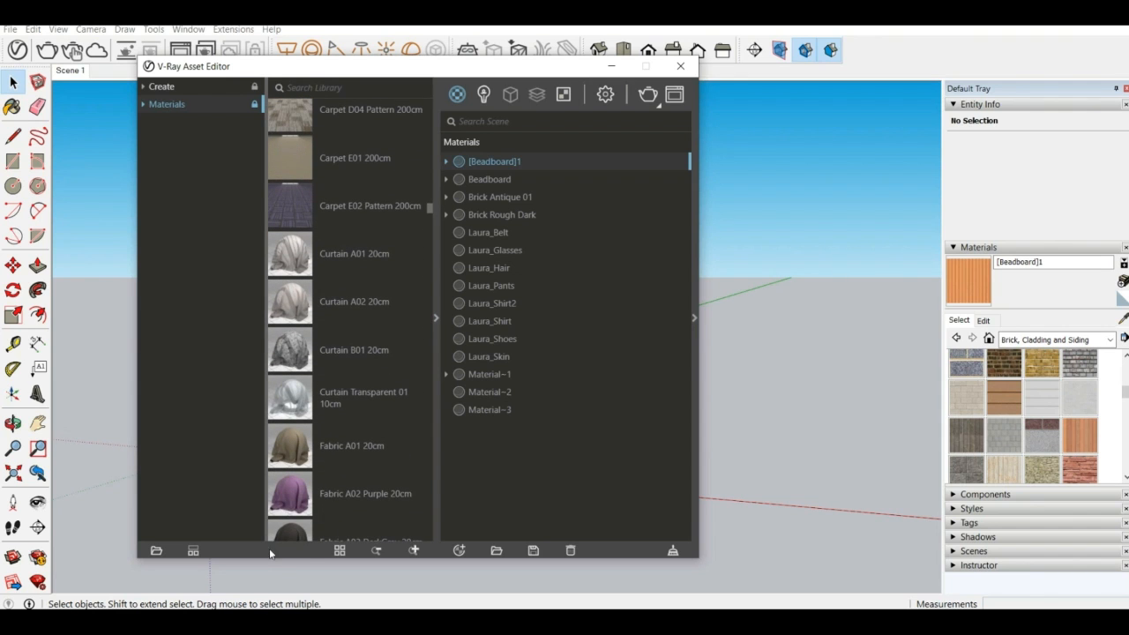
{"action": "scroll", "coordinate": [344, 414], "scroll_direction": "down", "scroll_amount": 20}
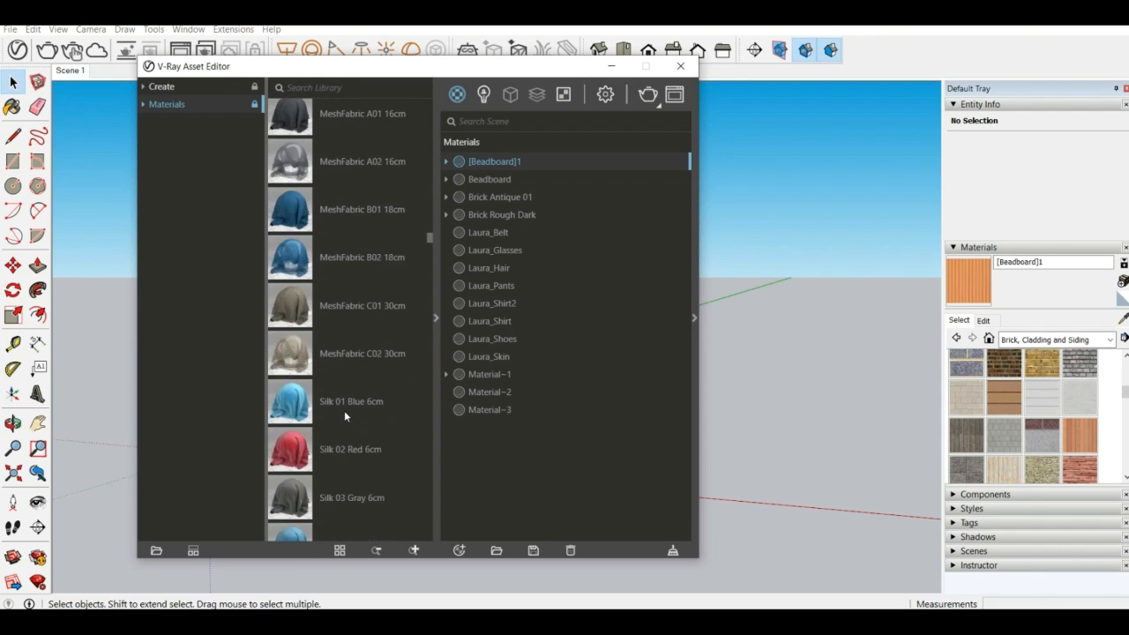
{"action": "scroll", "coordinate": [344, 414], "scroll_direction": "down", "scroll_amount": 20}
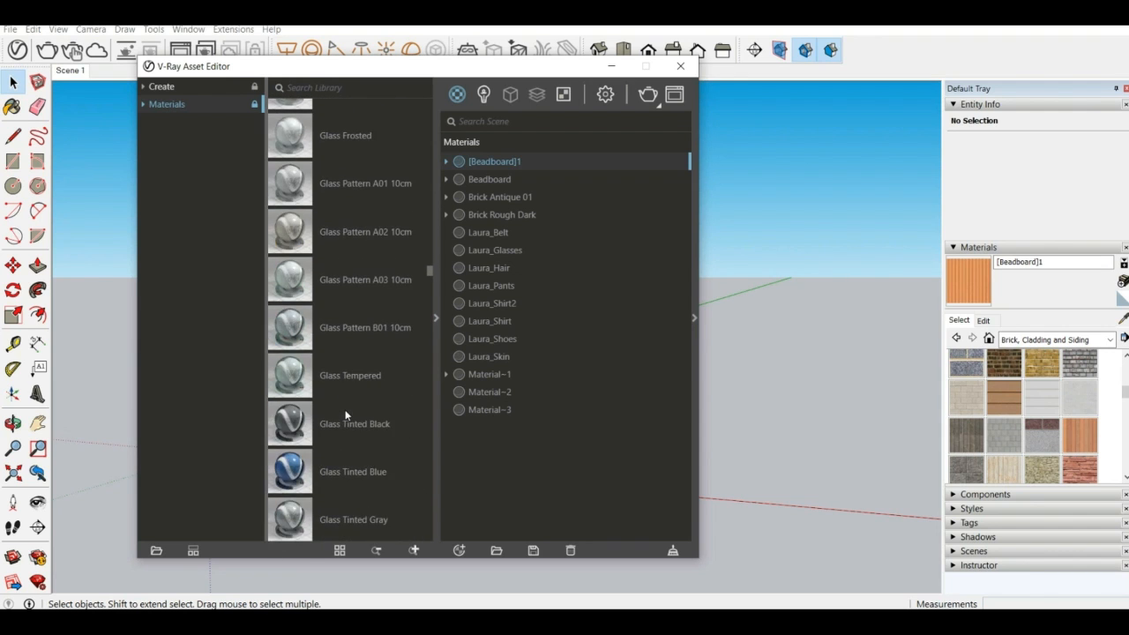
{"action": "scroll", "coordinate": [345, 414], "scroll_direction": "down", "scroll_amount": 20}
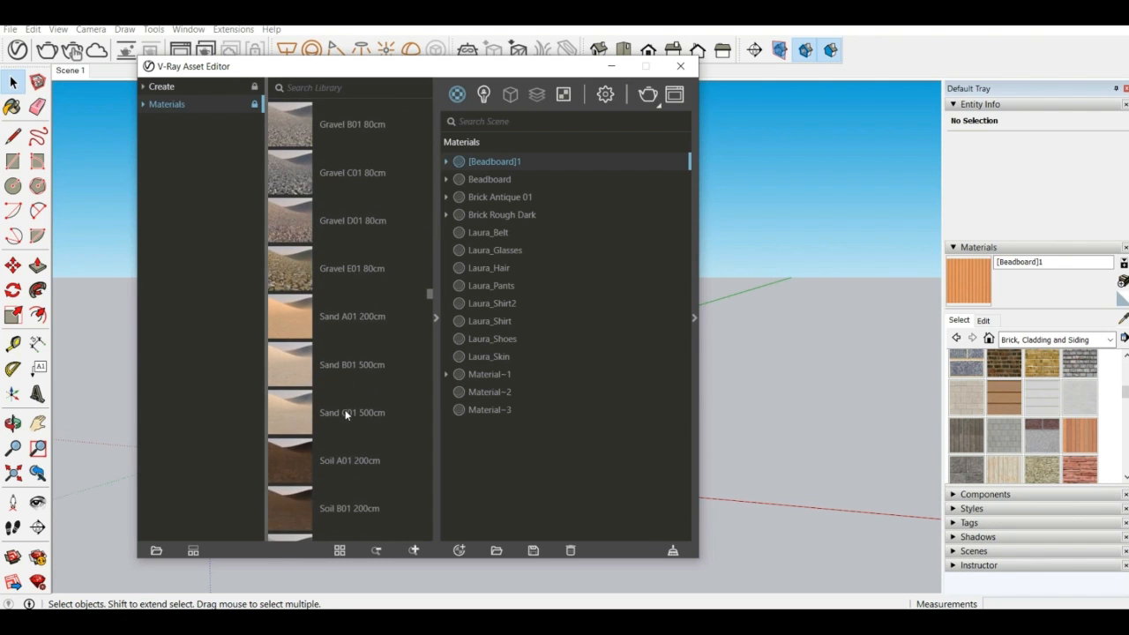
{"action": "scroll", "coordinate": [345, 415], "scroll_direction": "down", "scroll_amount": 20}
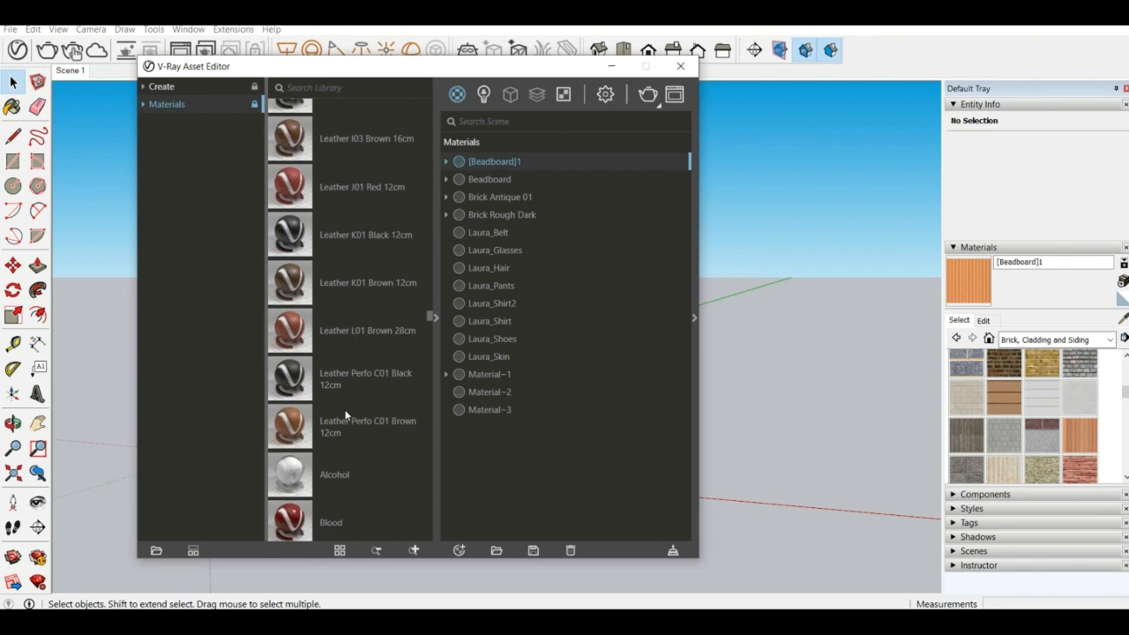
{"action": "scroll", "coordinate": [345, 409], "scroll_direction": "up", "scroll_amount": 20}
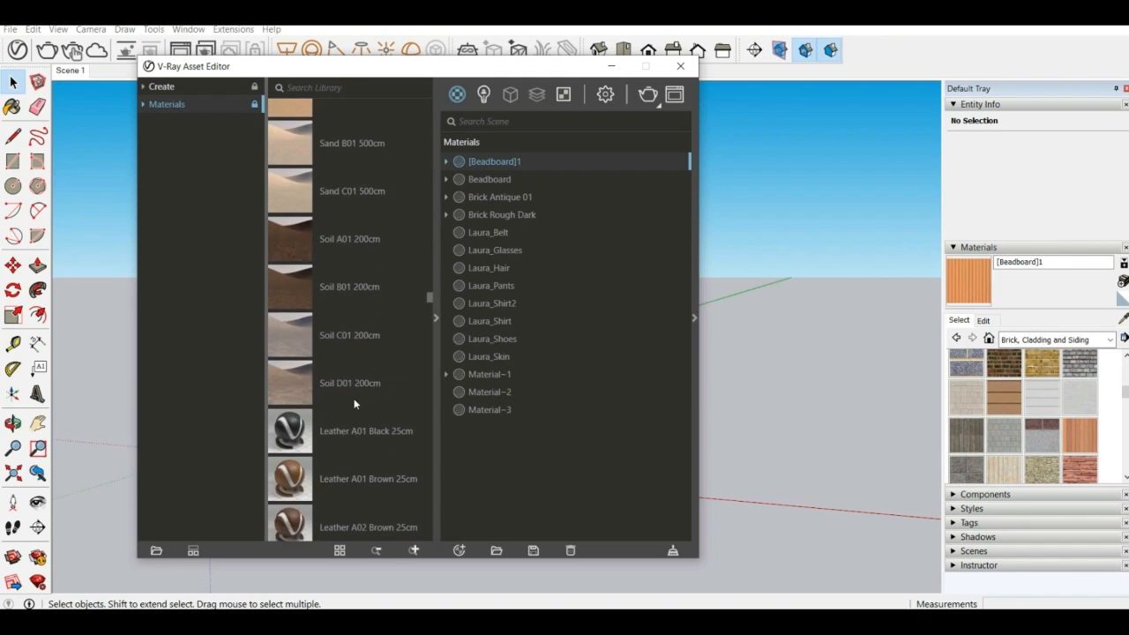
{"action": "scroll", "coordinate": [355, 401], "scroll_direction": "up", "scroll_amount": 20}
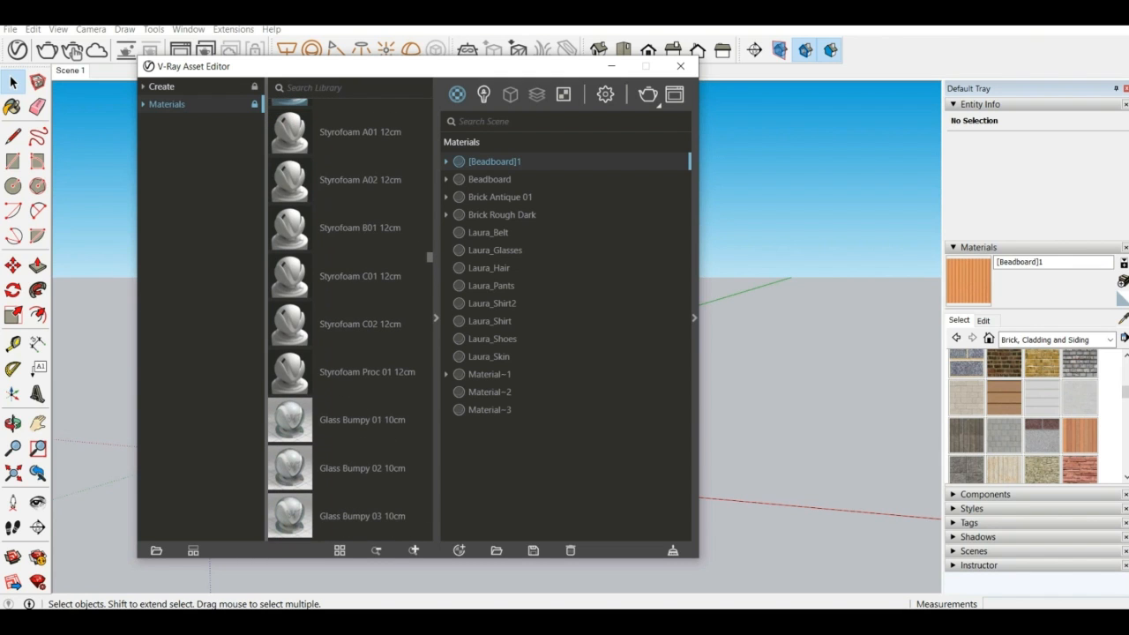
List the scene's lights with the material library collapsed, and show the SunLight's parameters in the expanded settings
{"action": "left_click", "coordinate": [483, 94]}
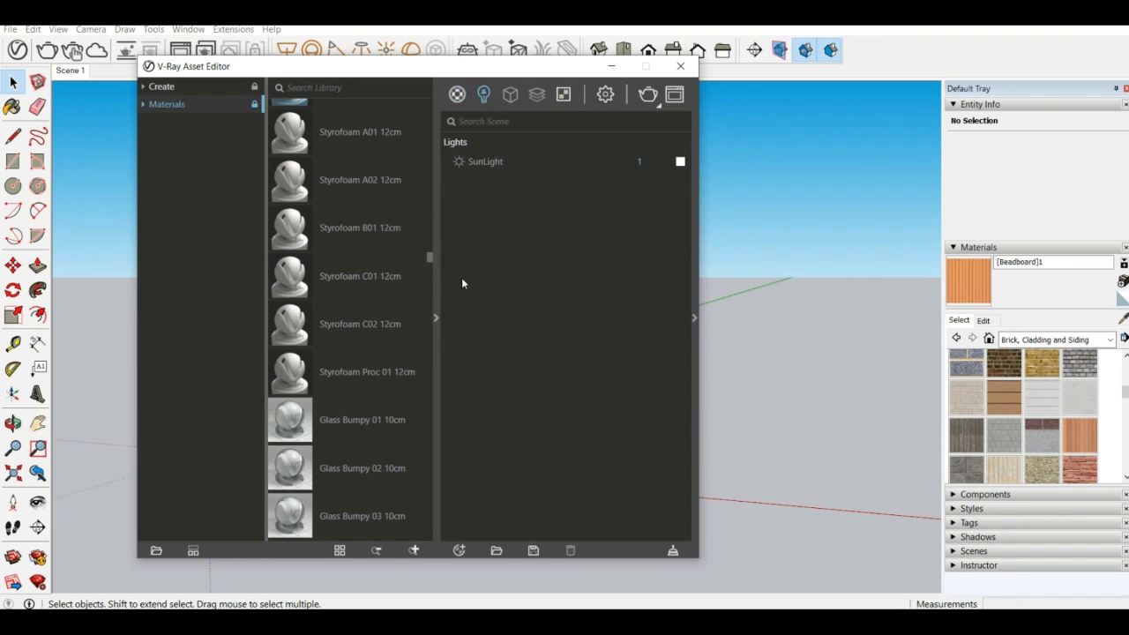
{"action": "left_click", "coordinate": [435, 319]}
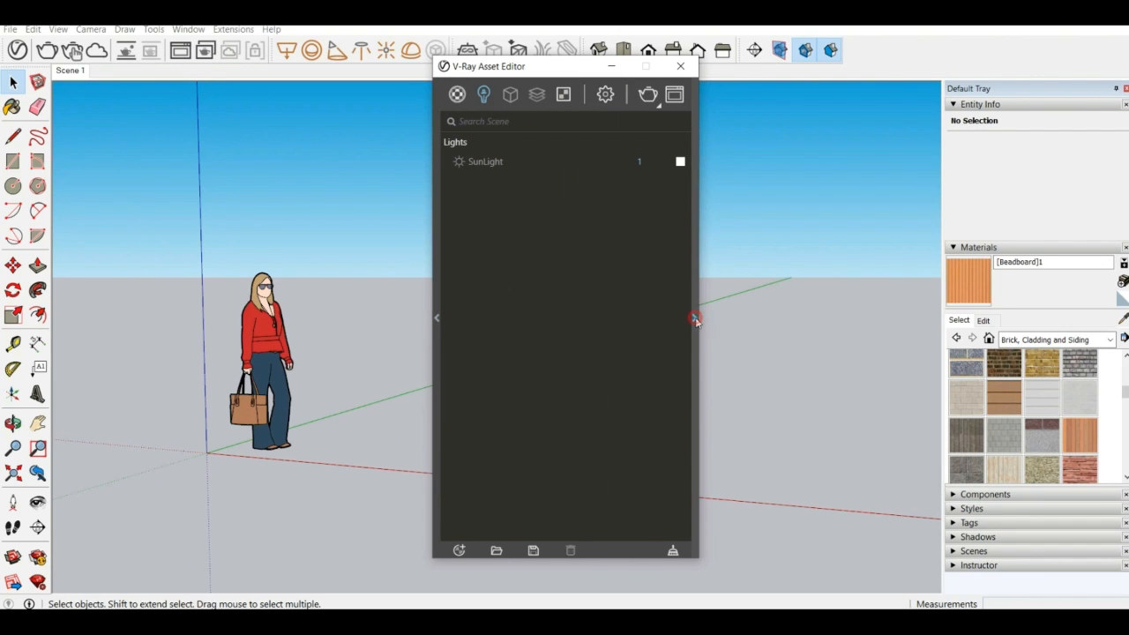
{"action": "left_click", "coordinate": [695, 317]}
{"action": "left_click_drag", "start_coordinate": [735, 68], "coordinate": [504, 83]}
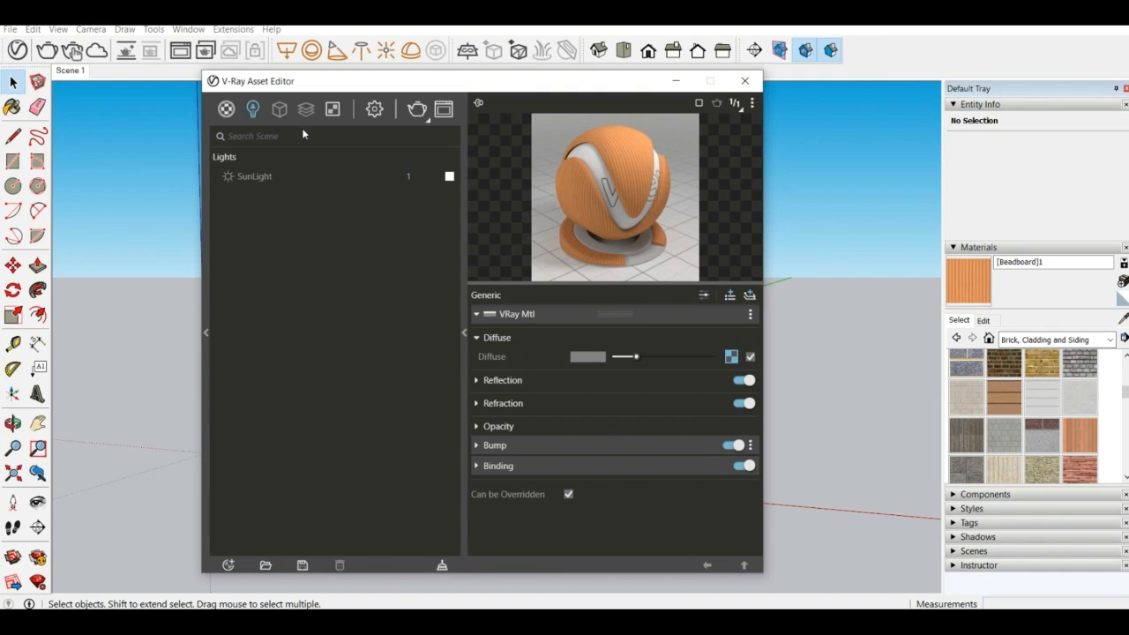
{"action": "left_click", "coordinate": [264, 179]}
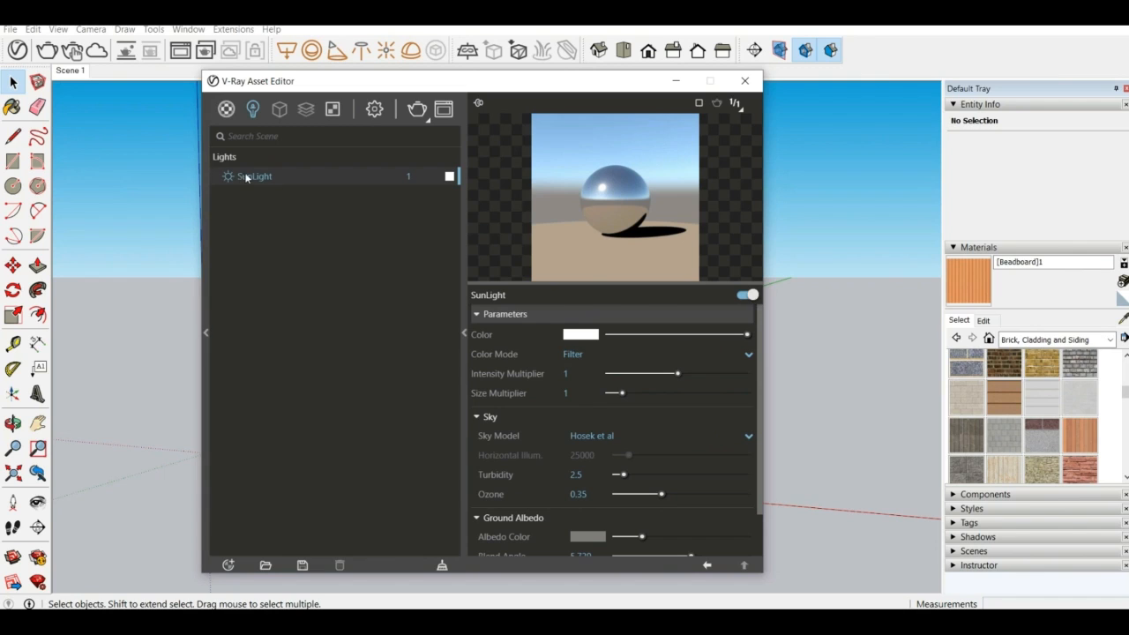
Set the SunLight colour to the saved pale orange swatch (R 1, G 0.881, B 0.648) and review its remaining parameters
{"action": "left_click", "coordinate": [447, 177]}
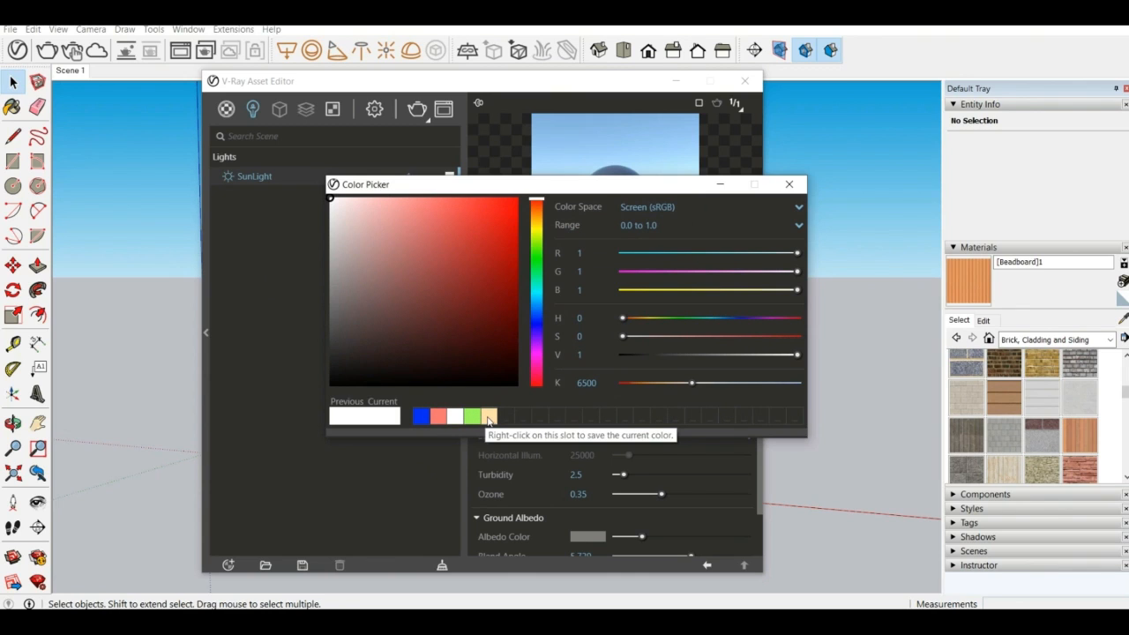
{"action": "left_click", "coordinate": [490, 418]}
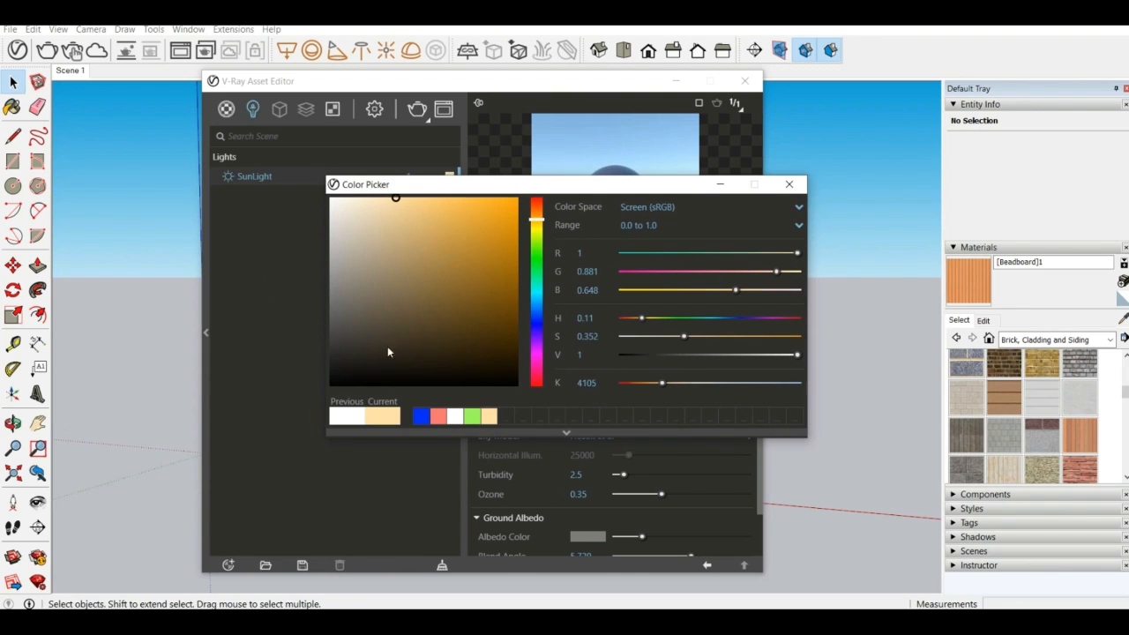
{"action": "left_click", "coordinate": [788, 184]}
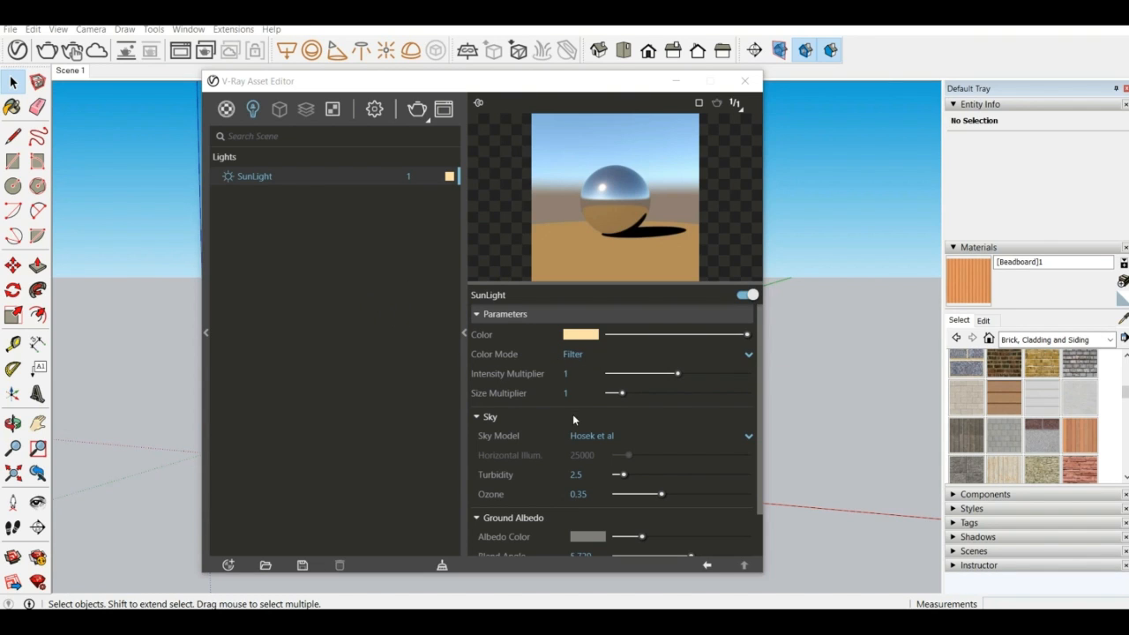
{"action": "scroll", "coordinate": [528, 461], "scroll_direction": "down", "scroll_amount": 2}
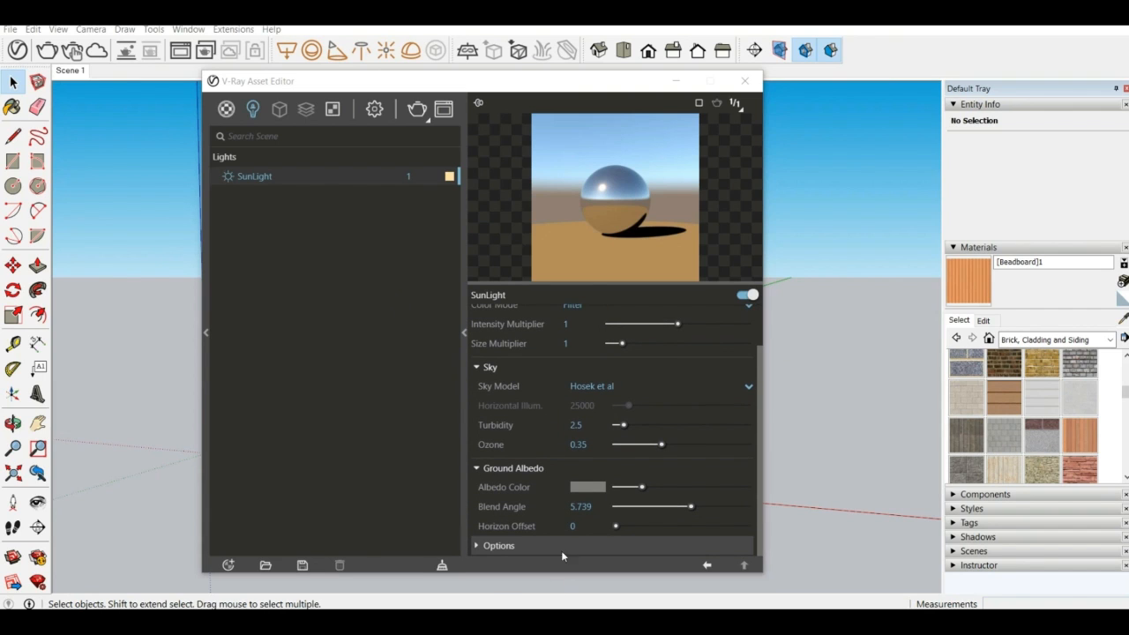
{"action": "scroll", "coordinate": [550, 465], "scroll_direction": "up", "scroll_amount": 2}
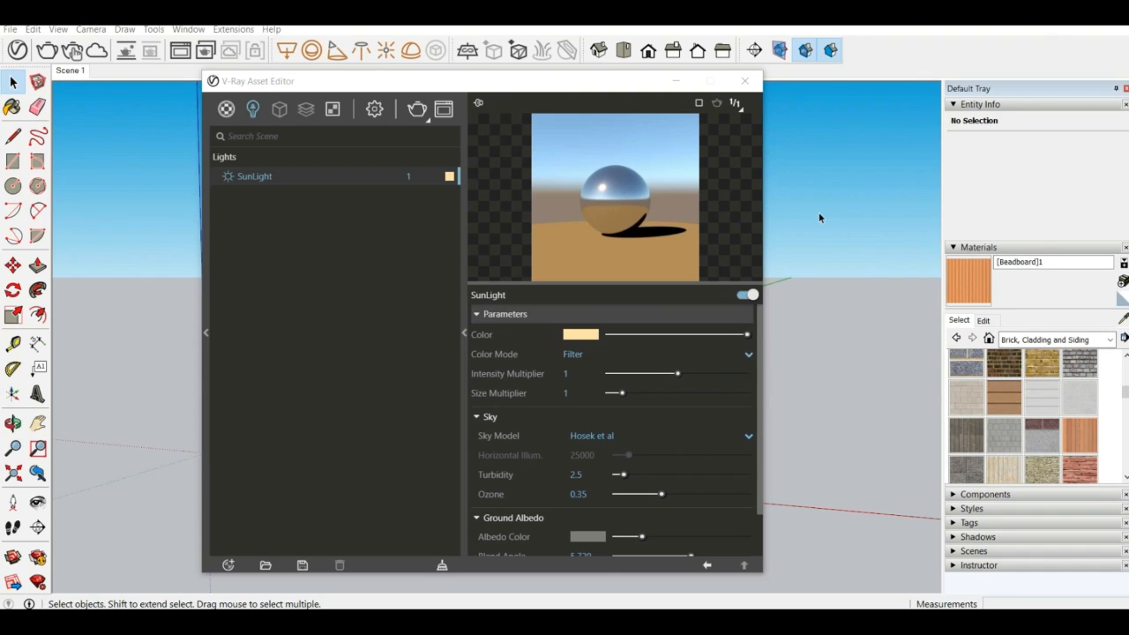
Switch off the SunLight and, with its settings collapsed, view the geometry types that can be created, from Infinite Plane to Fur
{"action": "left_click", "coordinate": [744, 297]}
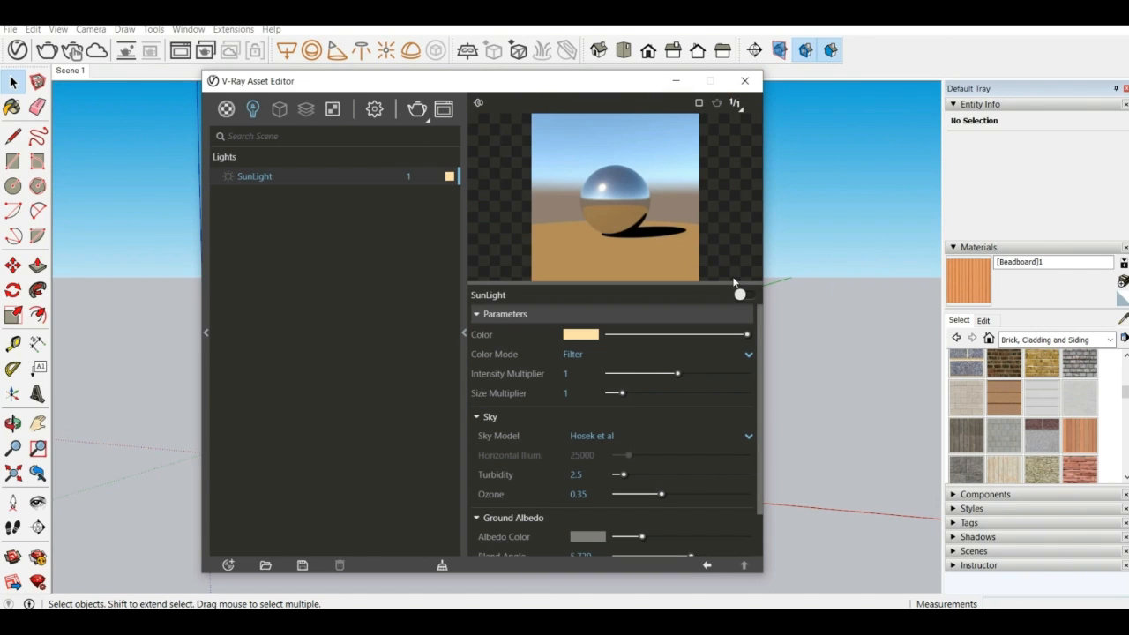
{"action": "left_click", "coordinate": [280, 110]}
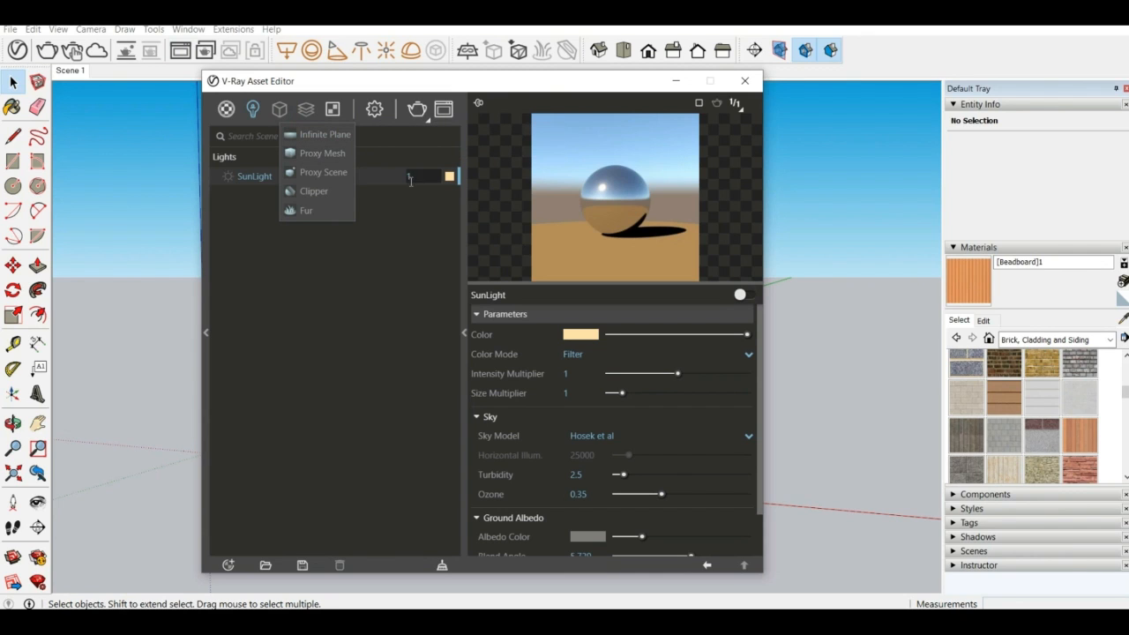
{"action": "left_click", "coordinate": [464, 333]}
{"action": "left_click", "coordinate": [279, 109]}
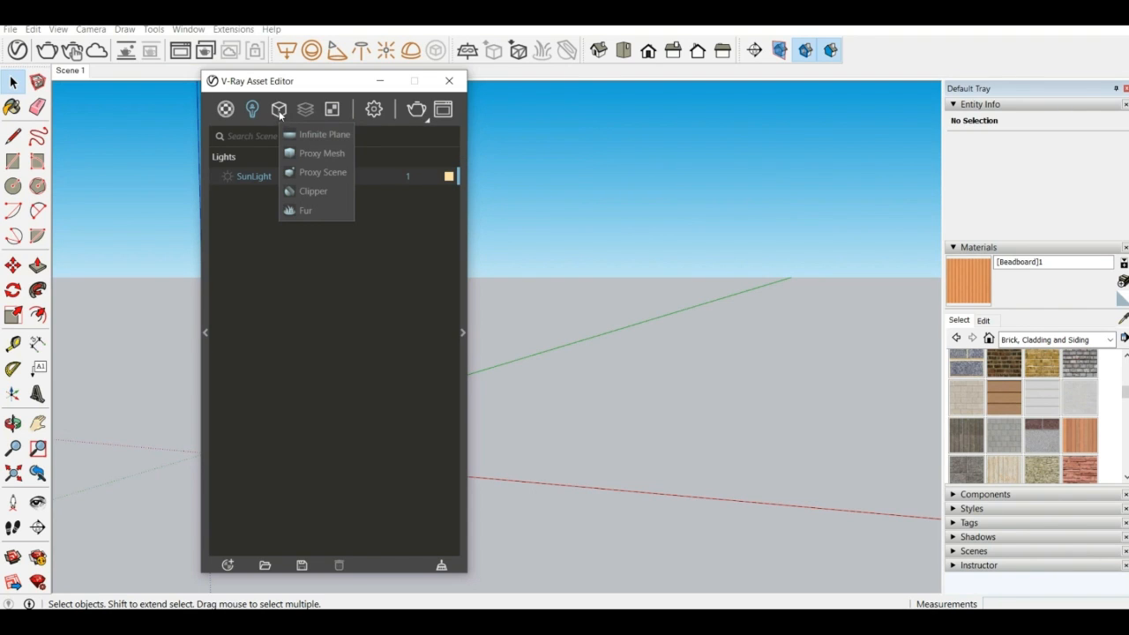
{"action": "left_click", "coordinate": [264, 245]}
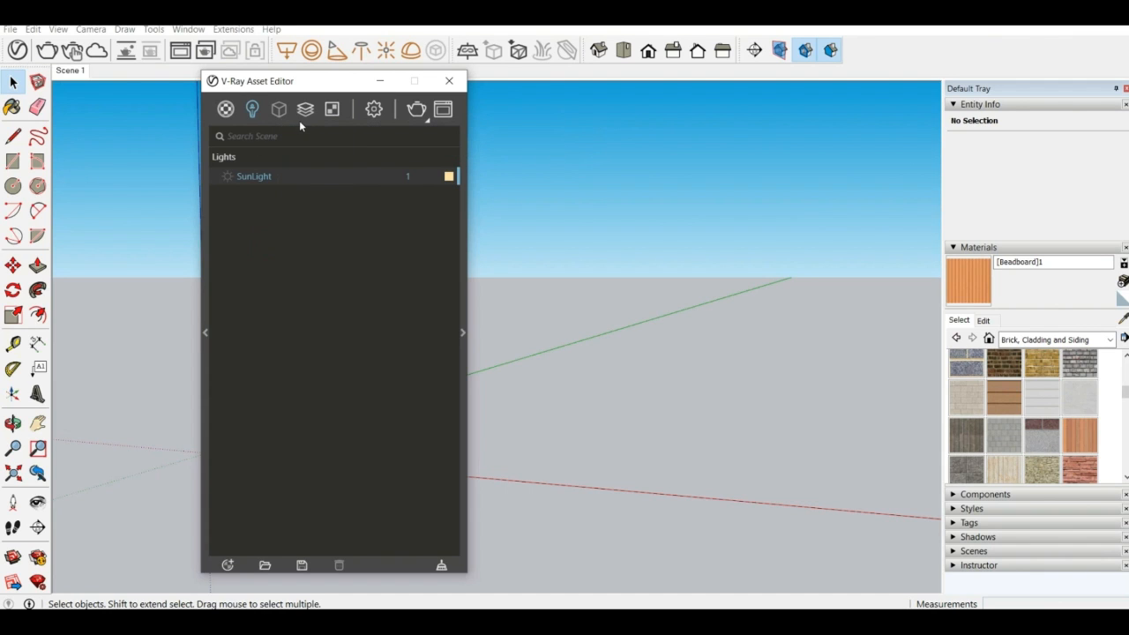
Enable Interactive in the render settings and start an interactive render, keeping the frame buffer clear of the Asset Editor
{"action": "left_click", "coordinate": [375, 112]}
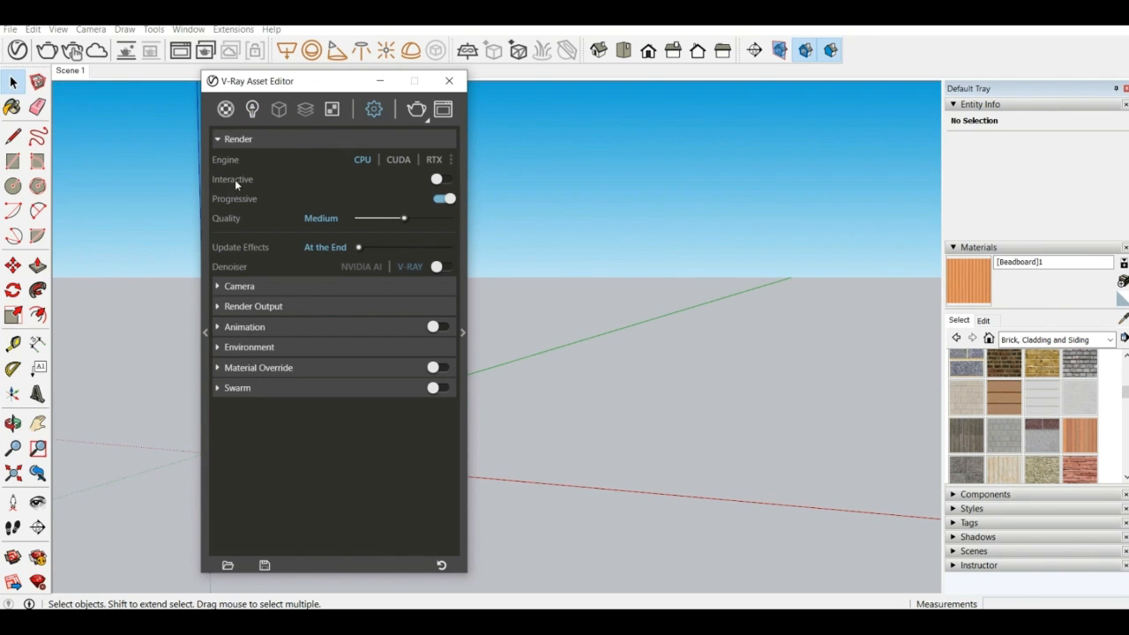
{"action": "mouse_move", "coordinate": [254, 181]}
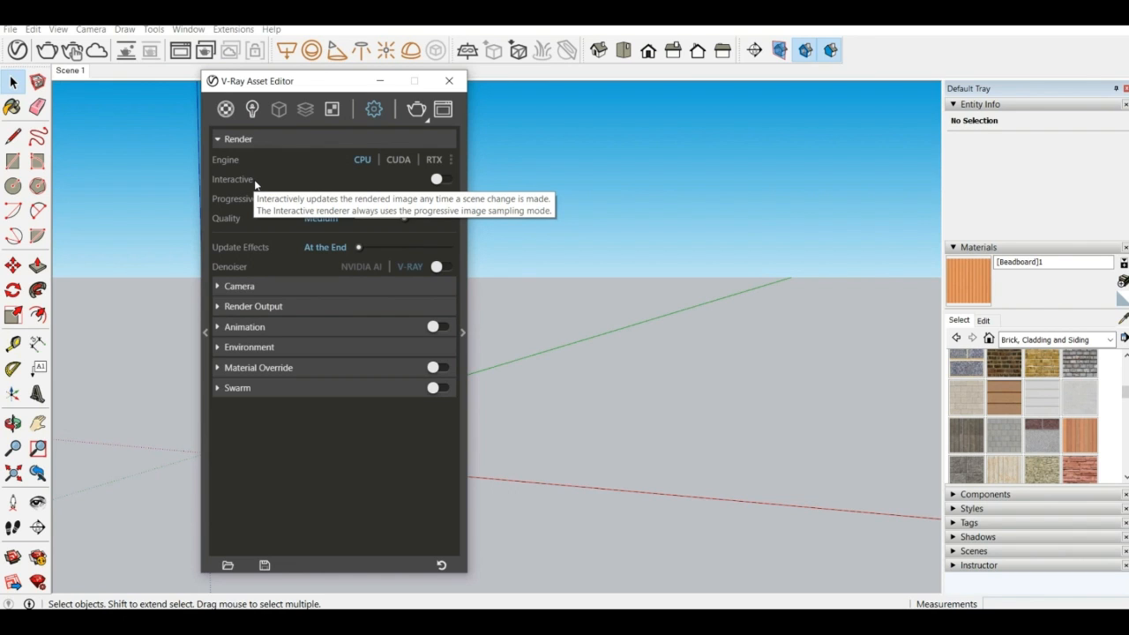
{"action": "left_click", "coordinate": [445, 179]}
{"action": "left_click_drag", "start_coordinate": [353, 85], "coordinate": [619, 86]}
{"action": "left_click", "coordinate": [681, 111]}
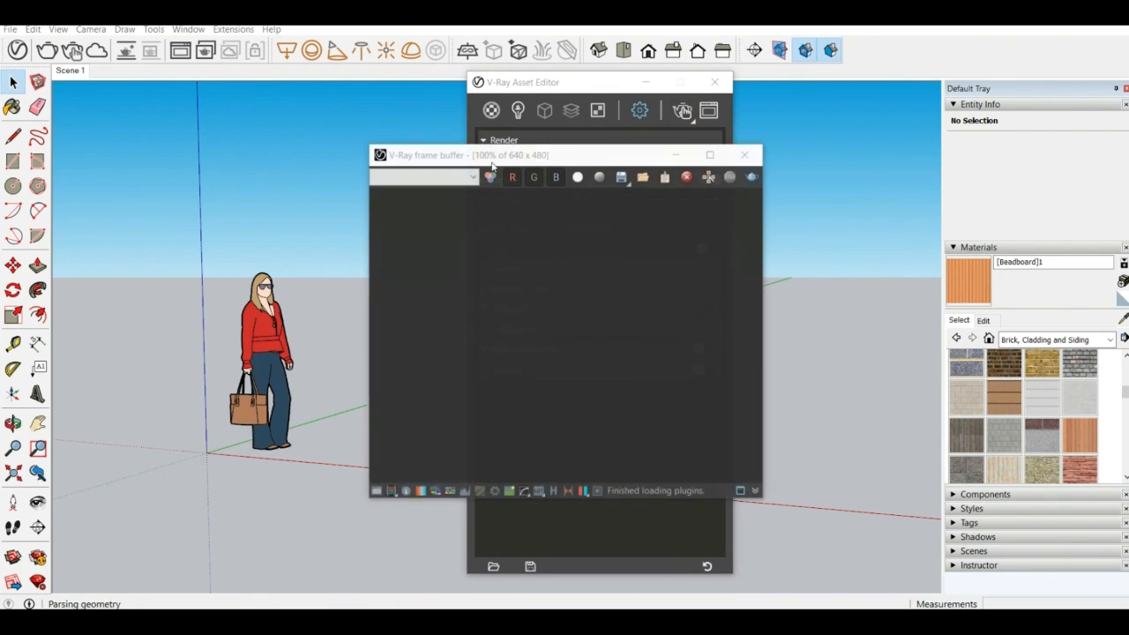
{"action": "left_click_drag", "start_coordinate": [579, 150], "coordinate": [227, 281]}
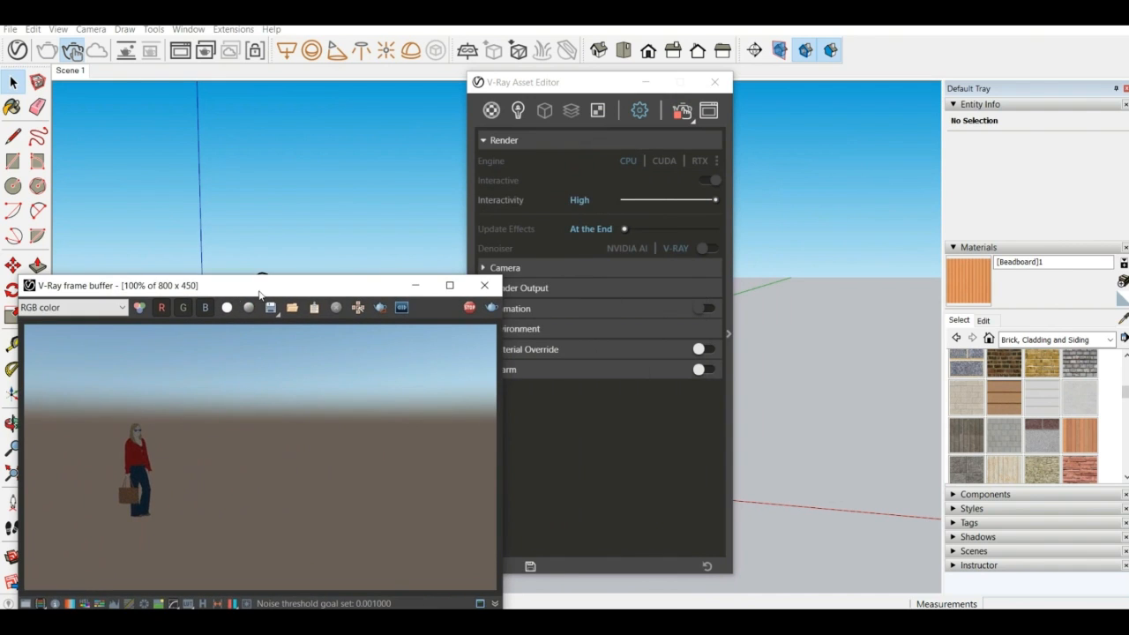
Examine how the interactive render follows the model view by orbiting around the woman figure and zooming in and out
{"action": "mouse_move", "coordinate": [779, 261]}
{"action": "middle_mouse_down"}
{"action": "mouse_move", "coordinate": [501, 275]}
{"action": "mouse_move", "coordinate": [367, 311]}
{"action": "middle_mouse_up"}
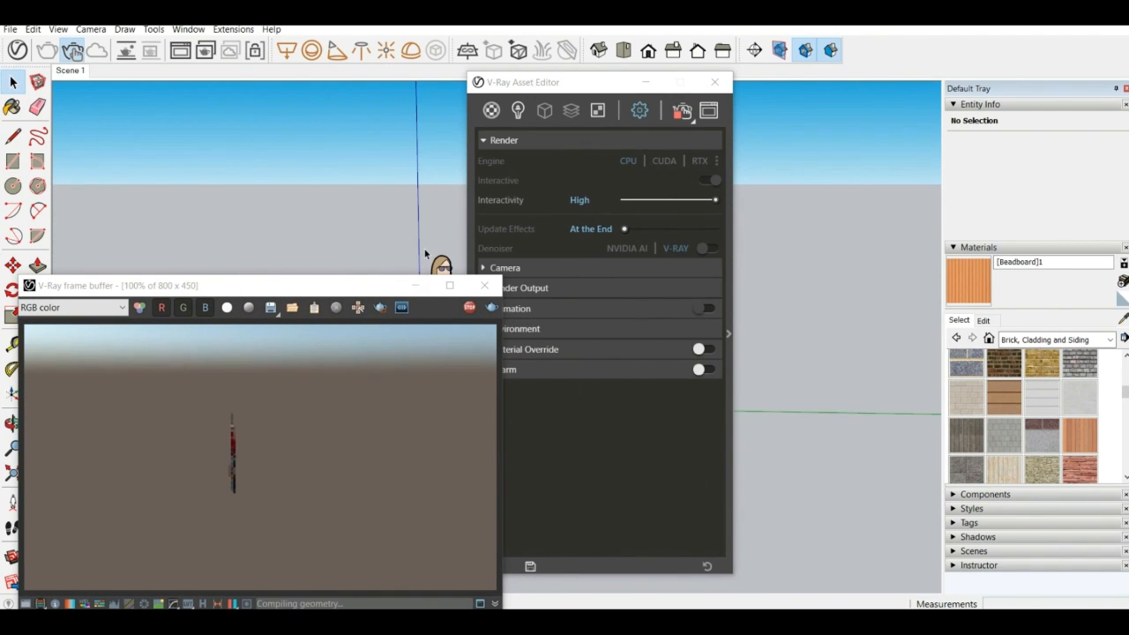
{"action": "middle_click_drag", "start_coordinate": [748, 267], "coordinate": [434, 250]}
{"action": "middle_click_drag", "start_coordinate": [324, 216], "coordinate": [406, 252]}
{"action": "scroll", "coordinate": [404, 249], "scroll_direction": "up", "scroll_amount": 1}
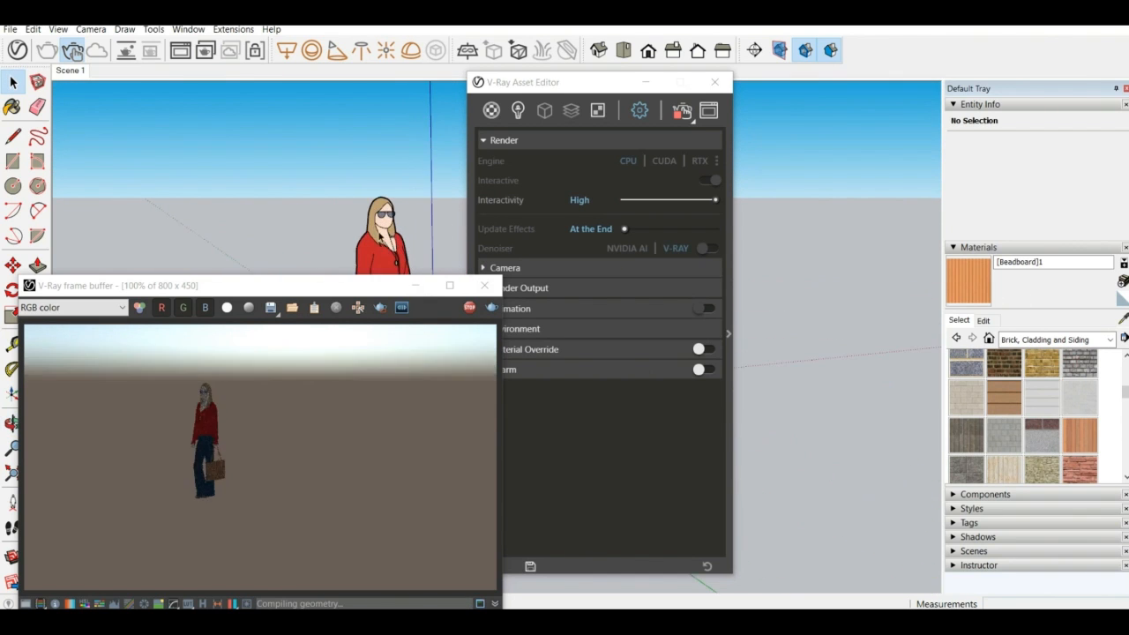
{"action": "scroll", "coordinate": [371, 242], "scroll_direction": "up", "scroll_amount": 3}
{"action": "scroll", "coordinate": [374, 121], "scroll_direction": "down", "scroll_amount": 1}
{"action": "scroll", "coordinate": [375, 124], "scroll_direction": "down", "scroll_amount": 1}
{"action": "scroll", "coordinate": [388, 150], "scroll_direction": "up", "scroll_amount": 4}
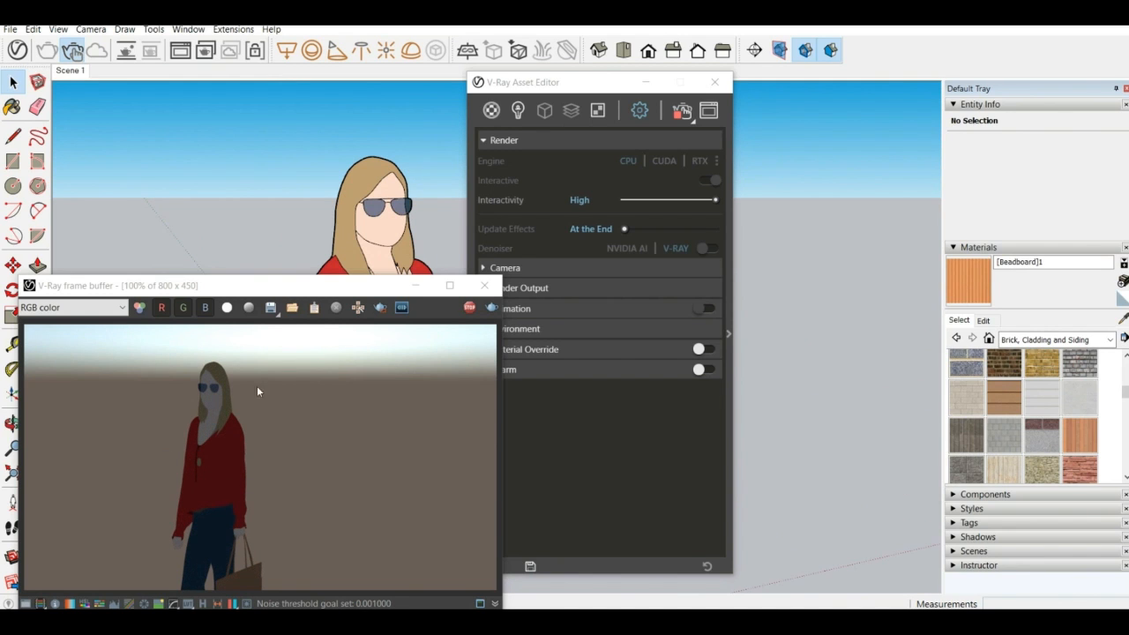
{"action": "scroll", "coordinate": [305, 181], "scroll_direction": "down", "scroll_amount": 3}
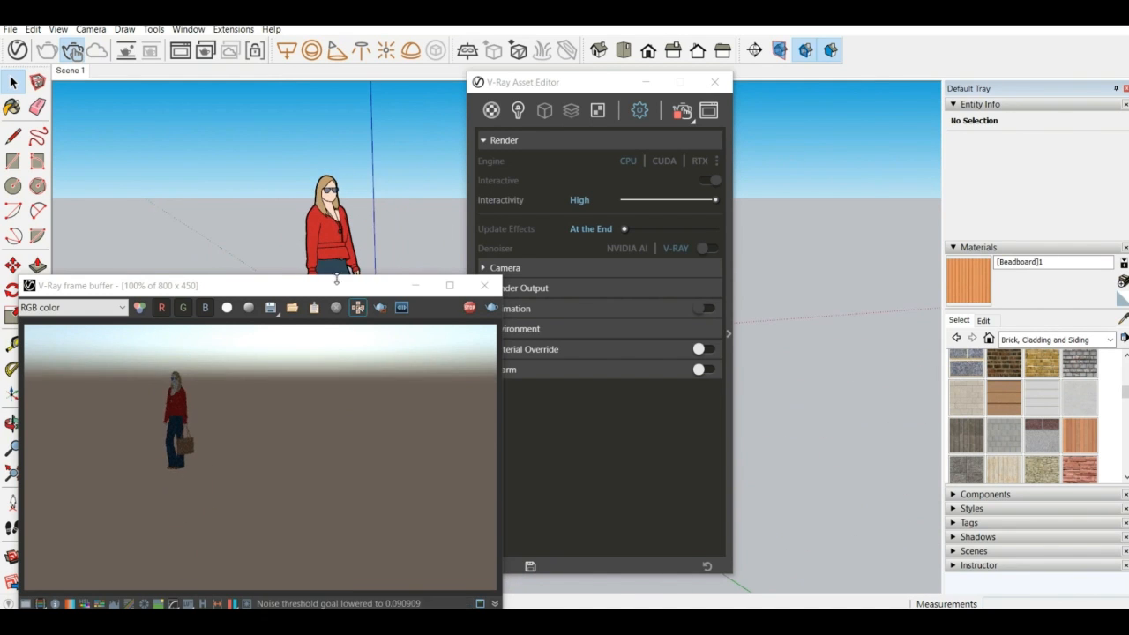
{"action": "scroll", "coordinate": [317, 254], "scroll_direction": "up", "scroll_amount": 1}
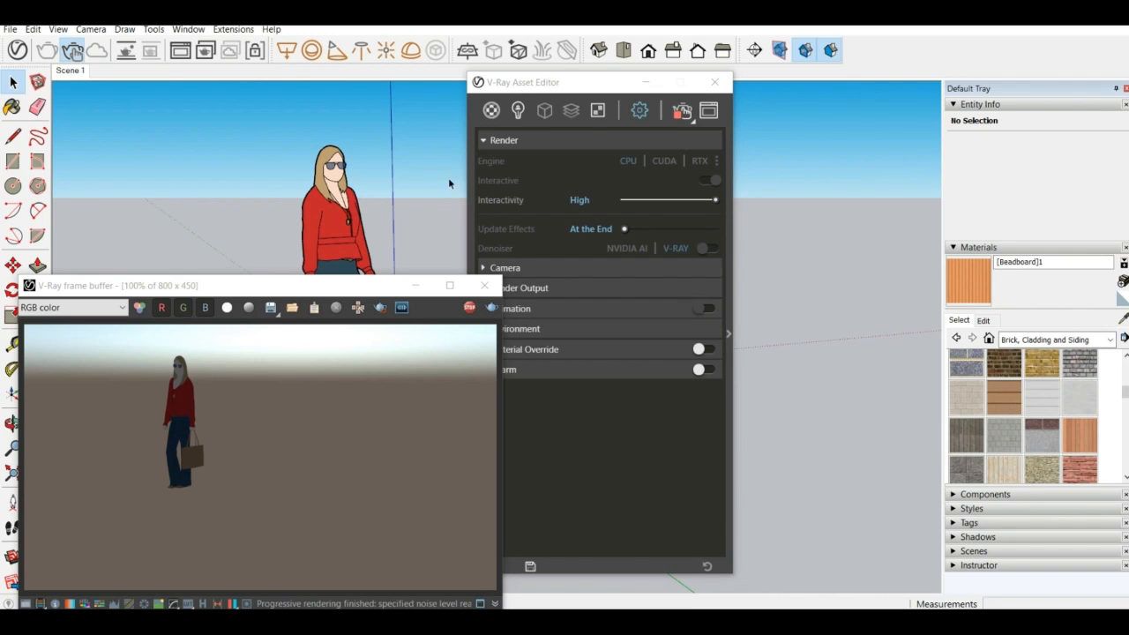
Stop the interactive render, close the frame buffer and disable Interactive in the render settings
{"action": "left_click", "coordinate": [469, 306]}
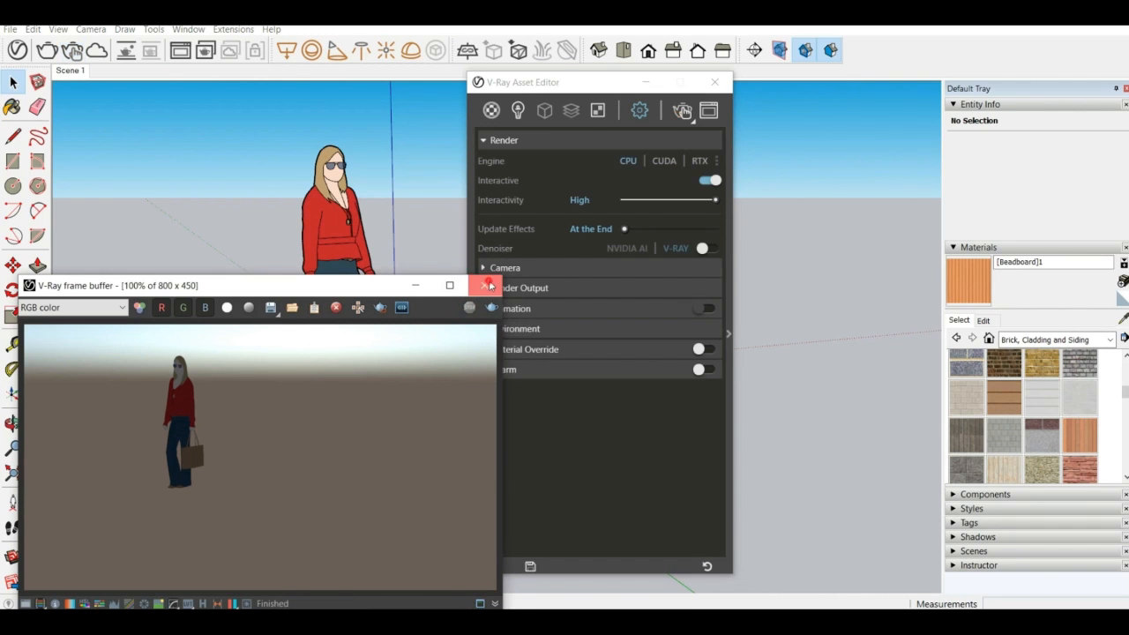
{"action": "left_click", "coordinate": [484, 286]}
{"action": "left_click_drag", "start_coordinate": [608, 82], "coordinate": [489, 86]}
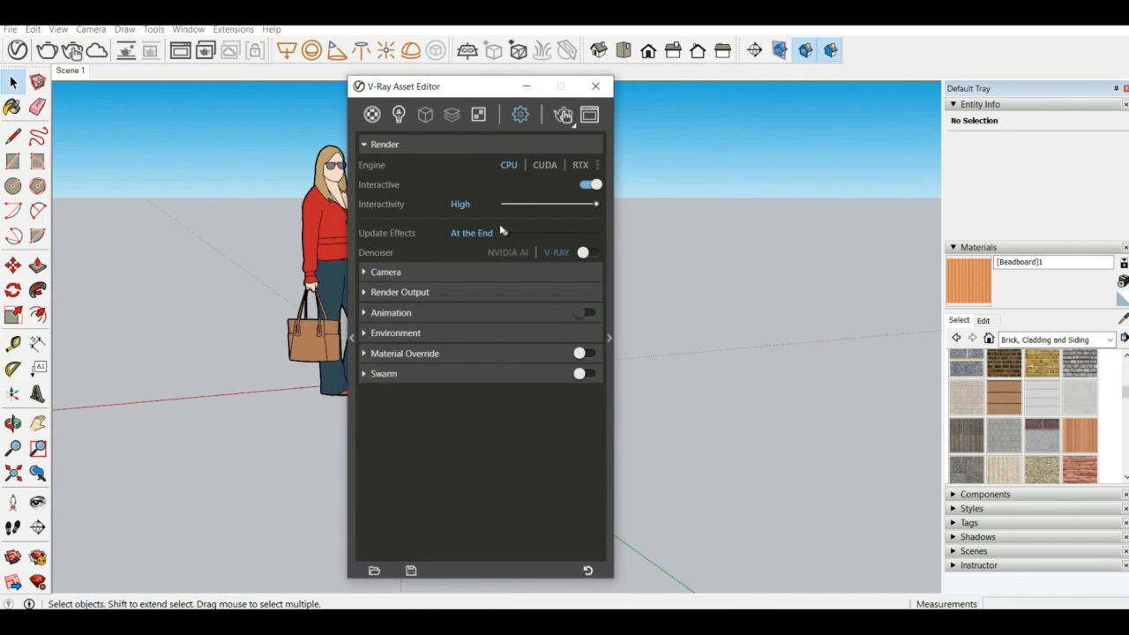
{"action": "left_click", "coordinate": [588, 185]}
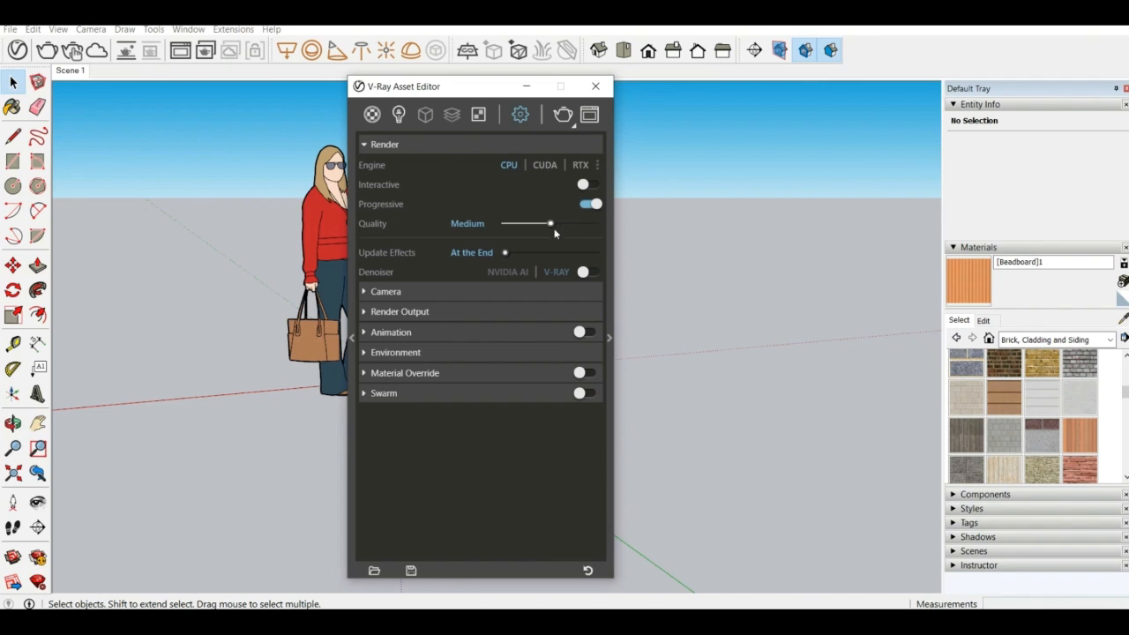
Set the render quality to Very High and Update Effects to Rapid, and enable the NVIDIA AI denoiser
{"action": "left_click_drag", "start_coordinate": [551, 224], "coordinate": [603, 226]}
{"action": "left_click_drag", "start_coordinate": [532, 254], "coordinate": [630, 260]}
{"action": "left_click", "coordinate": [578, 275]}
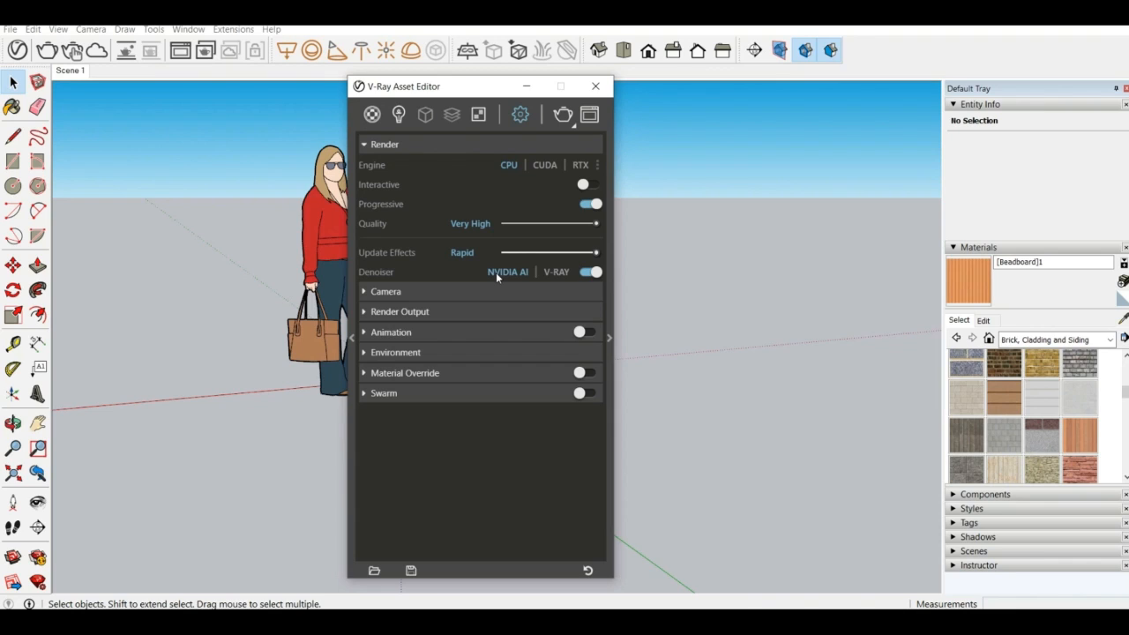
Examine the render settings' Camera section, including the camera type options, Depth of Field and Effects
{"action": "left_click", "coordinate": [452, 295]}
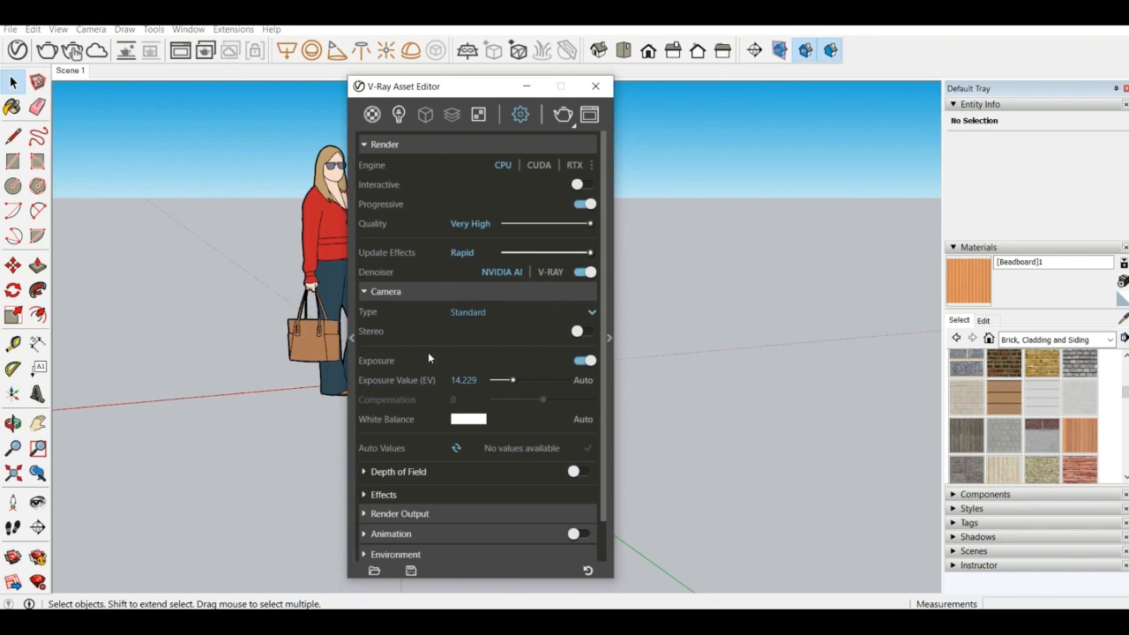
{"action": "scroll", "coordinate": [418, 344], "scroll_direction": "down", "scroll_amount": 1}
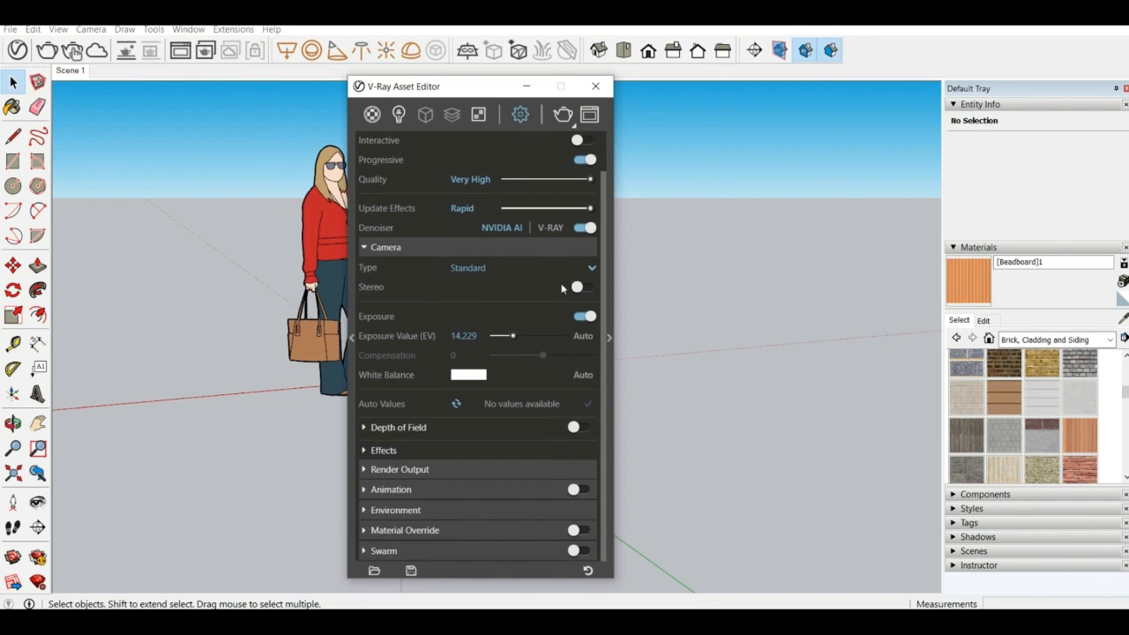
{"action": "left_click", "coordinate": [514, 267]}
{"action": "left_click", "coordinate": [513, 265]}
{"action": "left_click", "coordinate": [450, 434]}
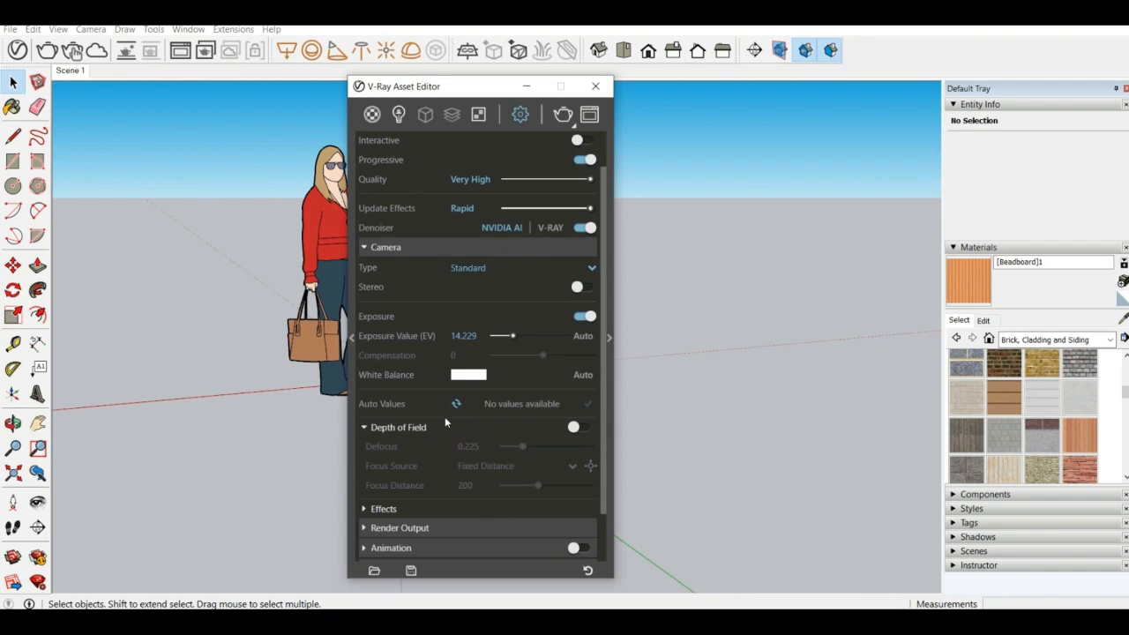
{"action": "scroll", "coordinate": [439, 430], "scroll_direction": "down", "scroll_amount": 2}
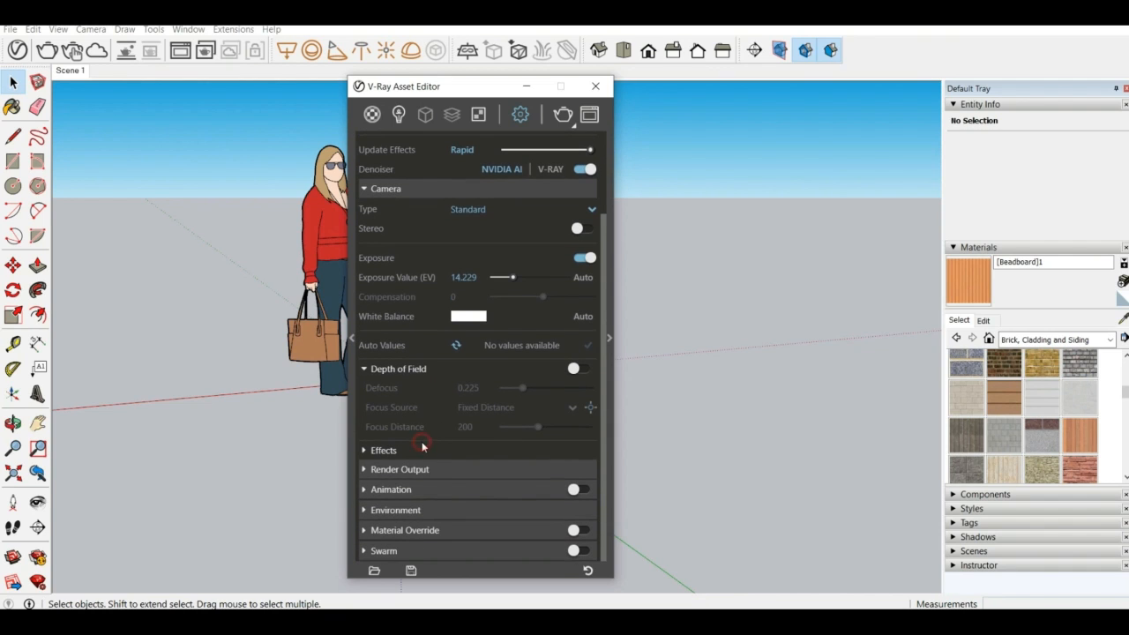
{"action": "left_click", "coordinate": [422, 446]}
{"action": "left_click", "coordinate": [422, 446]}
{"action": "left_click", "coordinate": [411, 376]}
{"action": "left_click", "coordinate": [403, 249]}
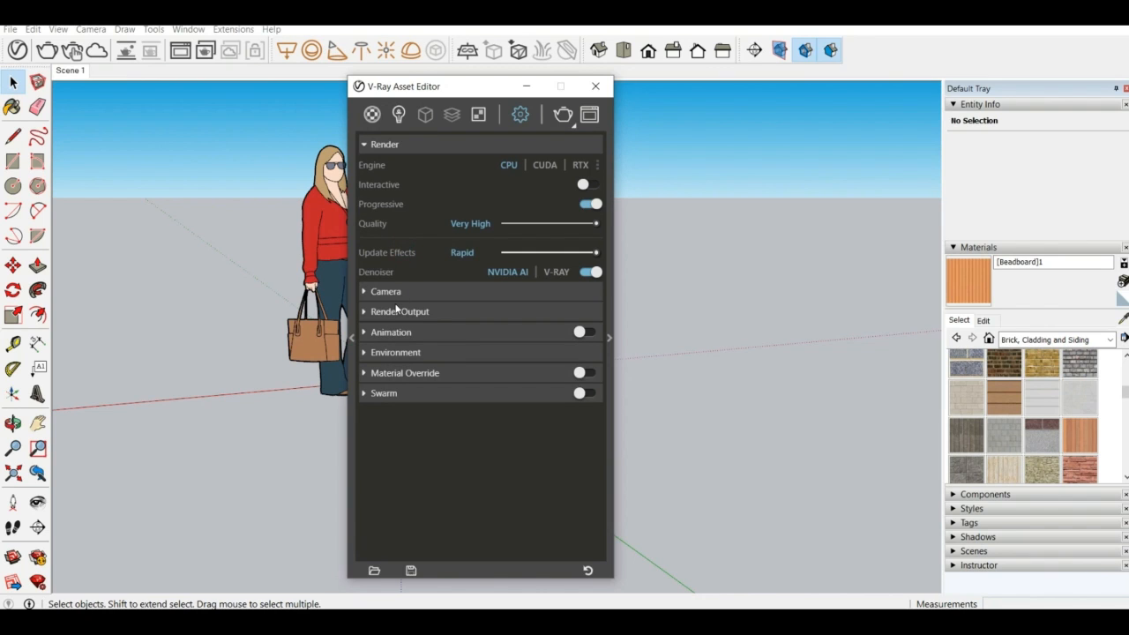
{"action": "left_click", "coordinate": [427, 300]}
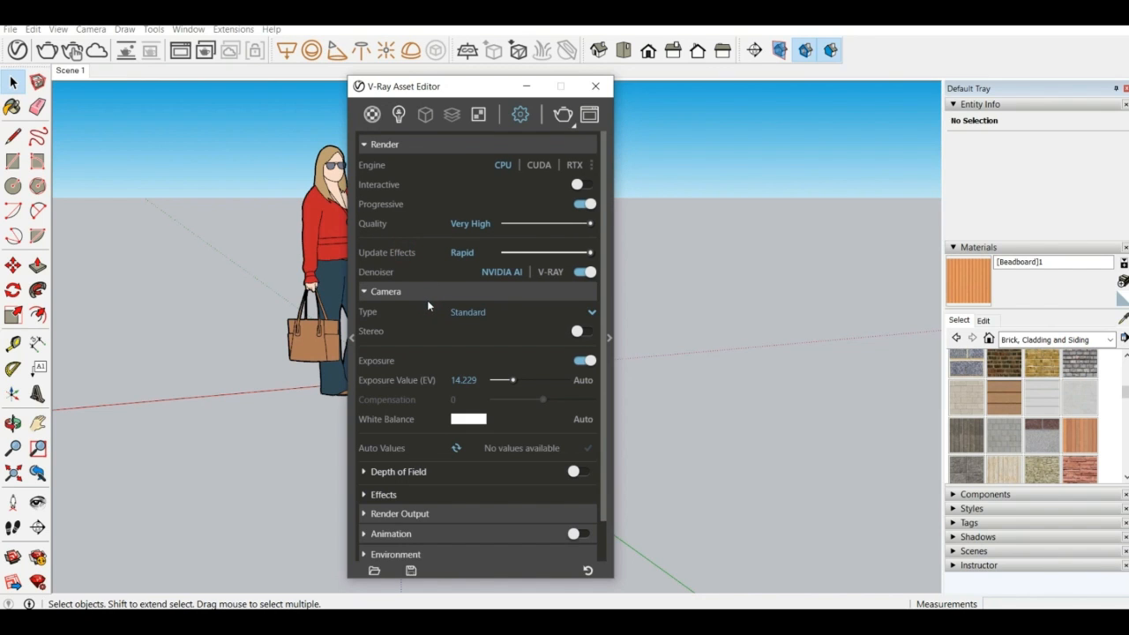
{"action": "left_click", "coordinate": [426, 296]}
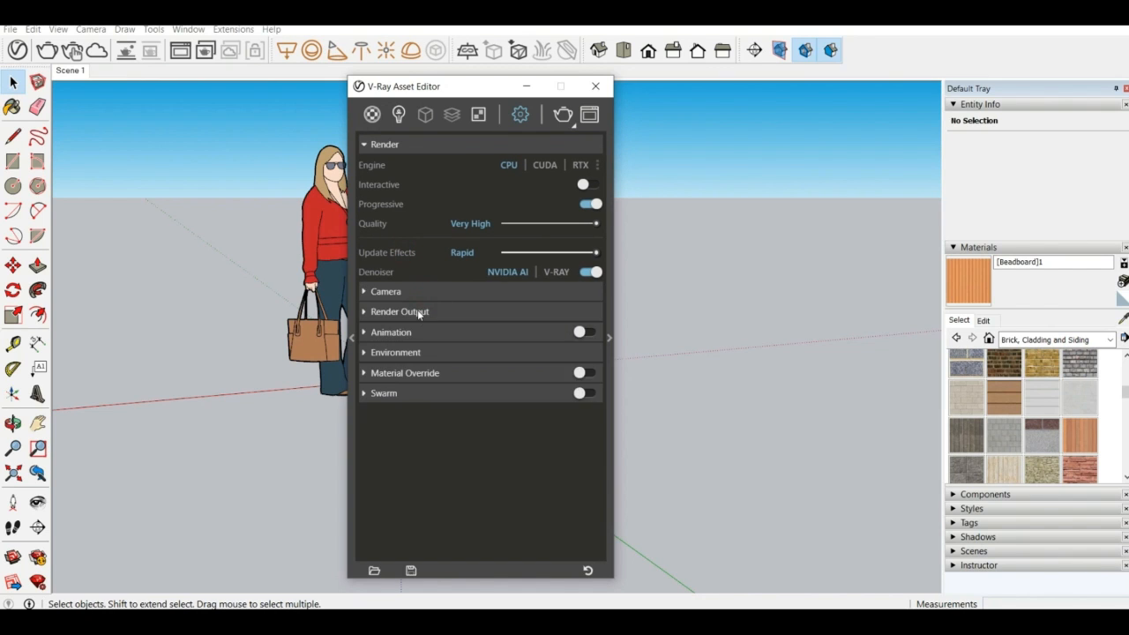
Enable Safe Frame in the Render Output settings and set the aspect ratio to 4:5 - Portrait
{"action": "left_click", "coordinate": [415, 314]}
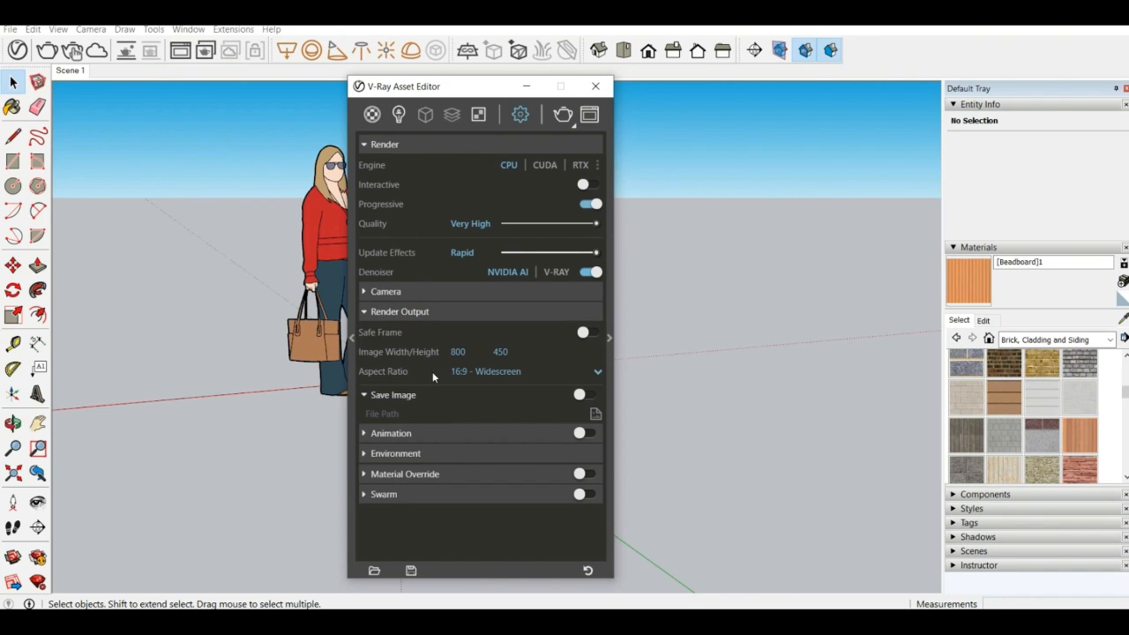
{"action": "left_click", "coordinate": [593, 333]}
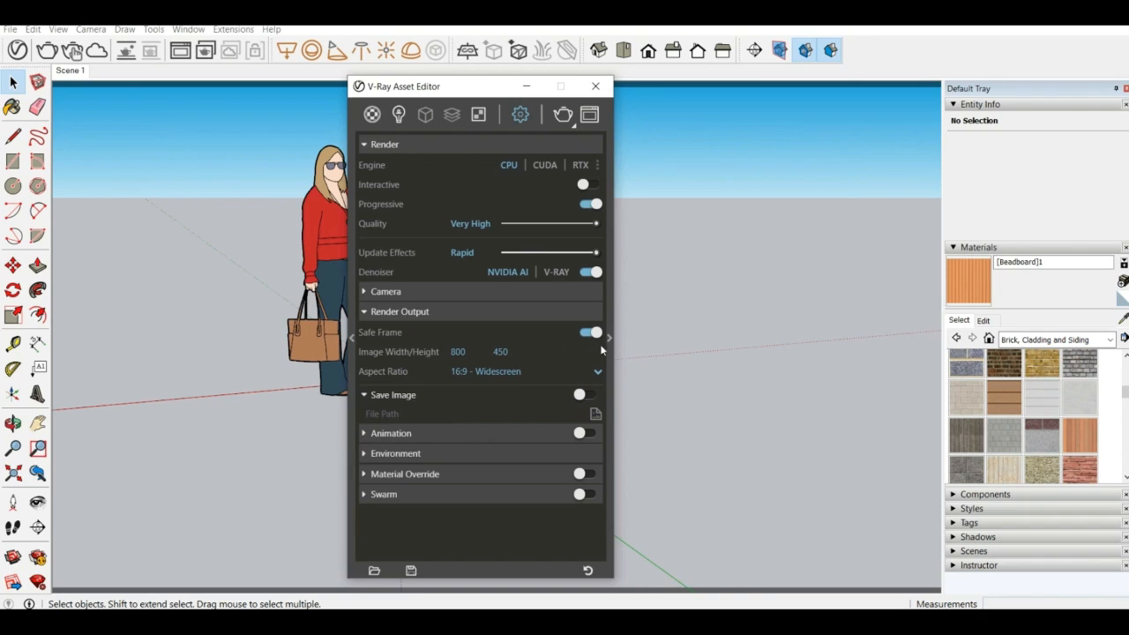
{"action": "left_click", "coordinate": [568, 373]}
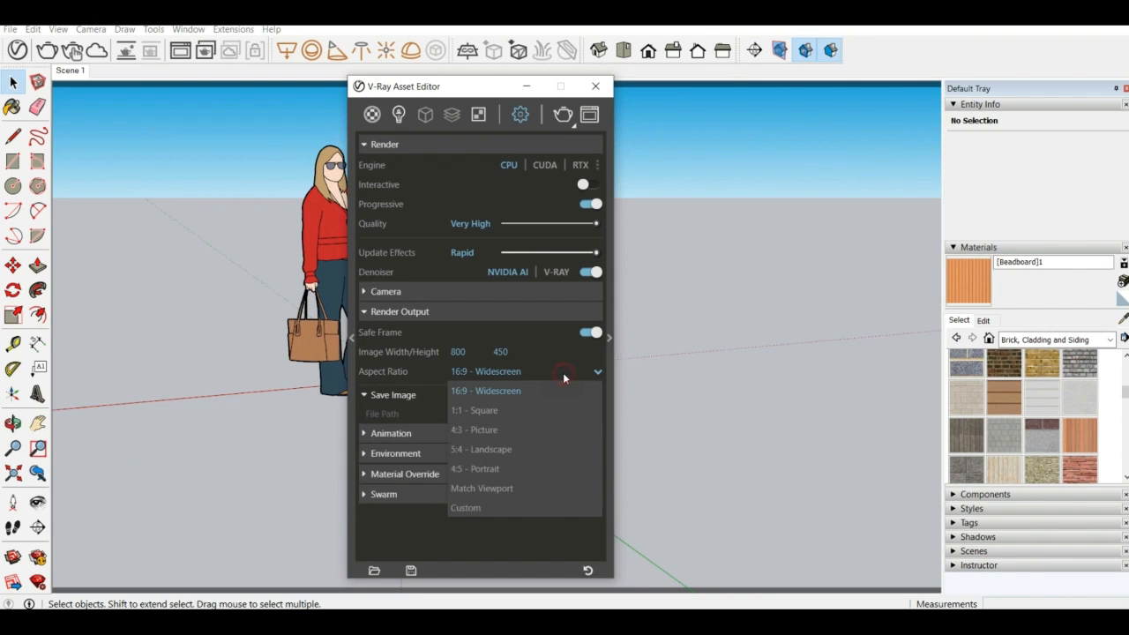
{"action": "left_click", "coordinate": [515, 467]}
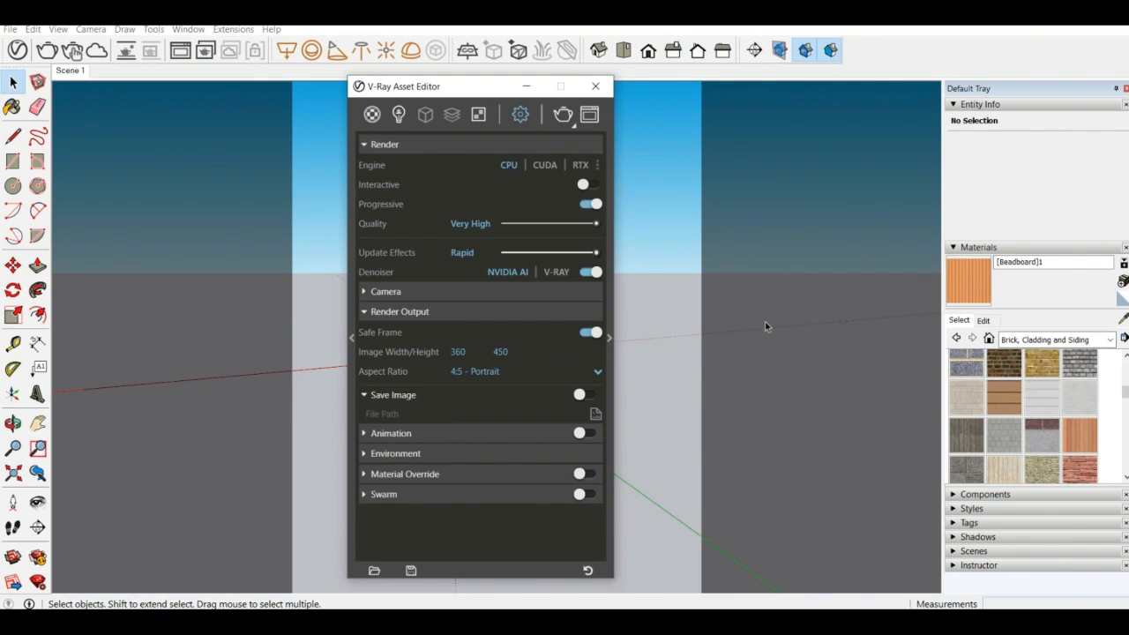
Render the portrait view with the Asset Editor moved aside, and close the frame buffer after checking the image
{"action": "left_click_drag", "start_coordinate": [499, 86], "coordinate": [757, 81]}
{"action": "left_click", "coordinate": [820, 108]}
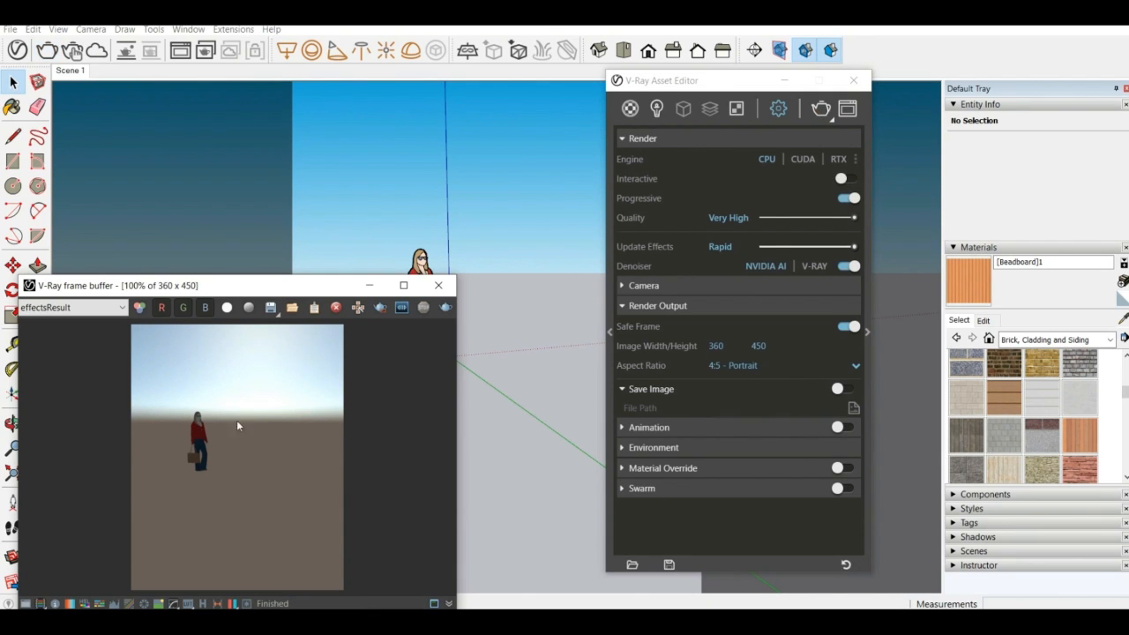
{"action": "middle_click_drag", "start_coordinate": [465, 182], "coordinate": [456, 179]}
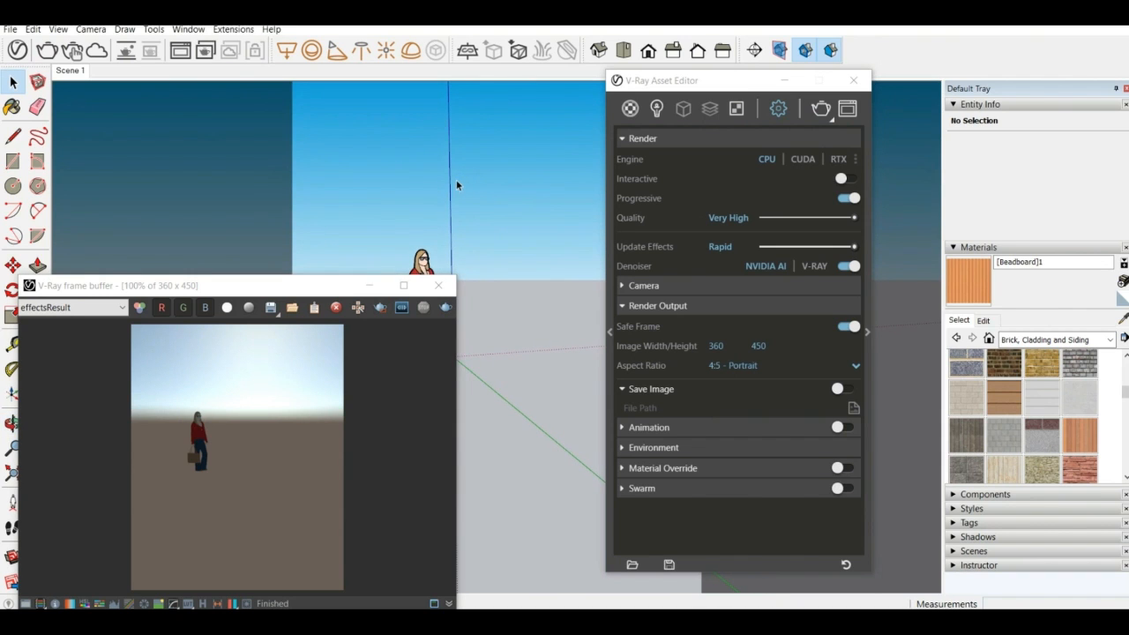
{"action": "left_click", "coordinate": [437, 285]}
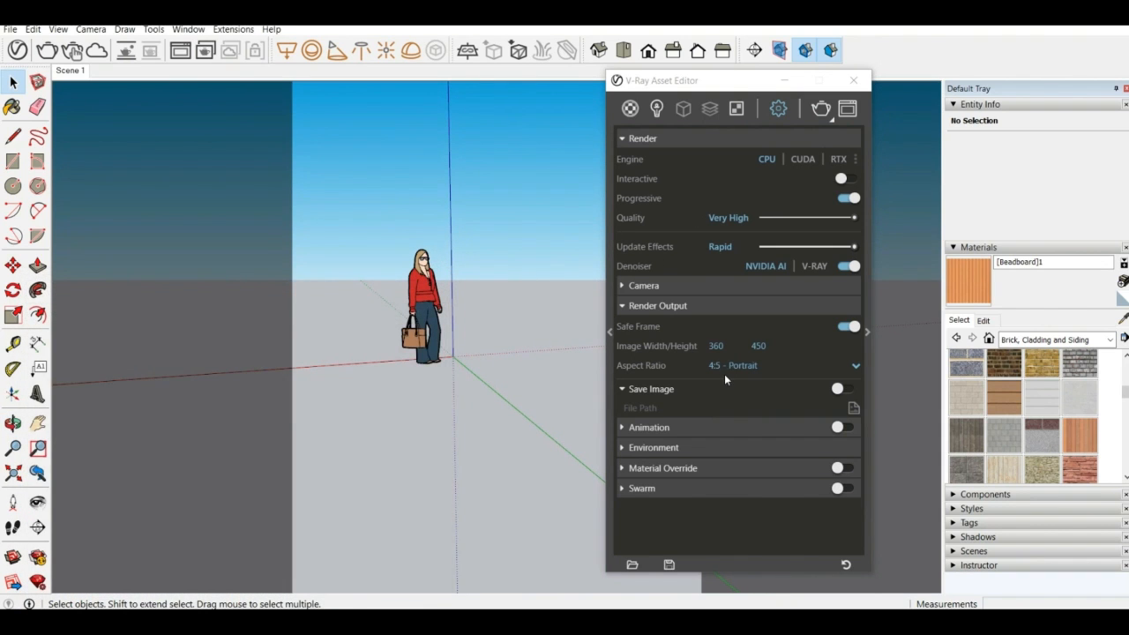
Review the Animation settings, and set the render output's aspect ratio to 16:9 - Widescreen
{"action": "left_click", "coordinate": [709, 430]}
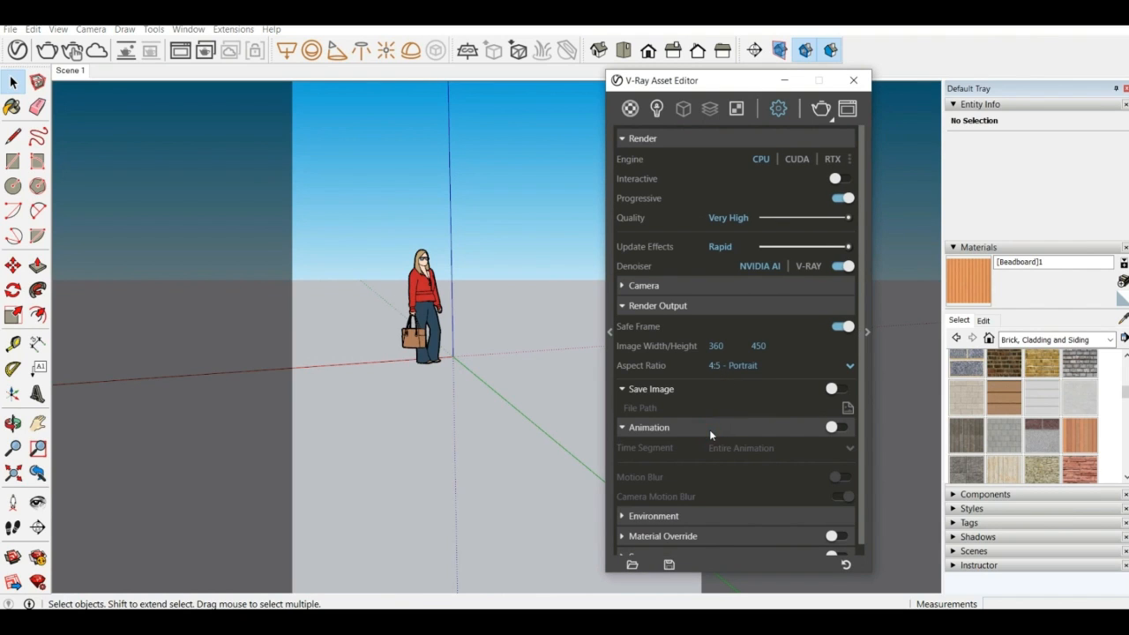
{"action": "left_click", "coordinate": [716, 427]}
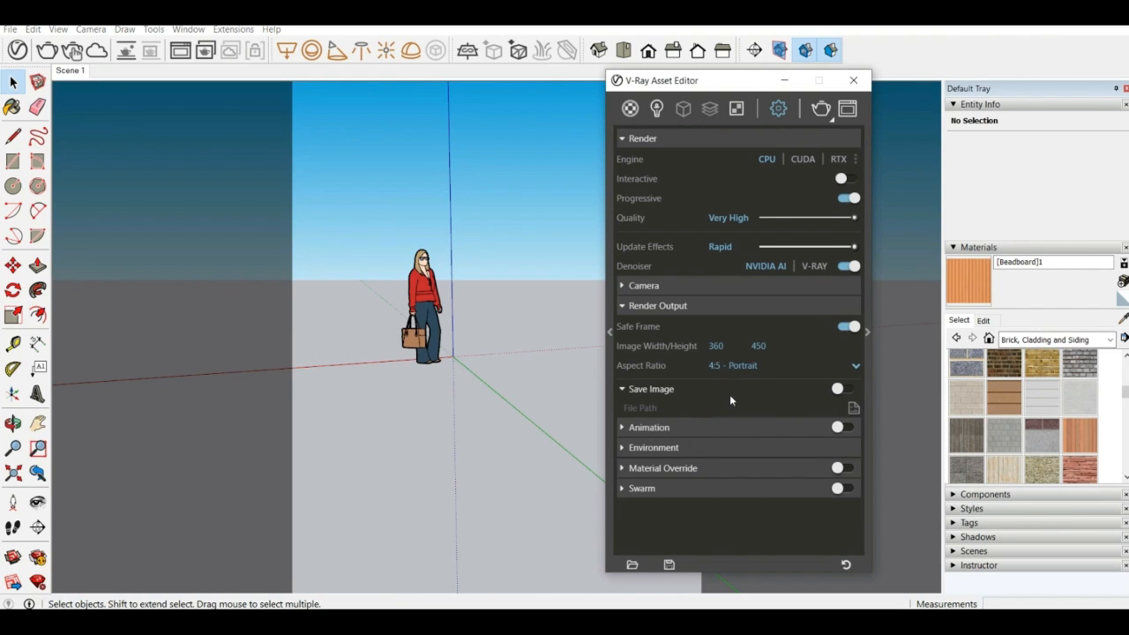
{"action": "left_click", "coordinate": [828, 367]}
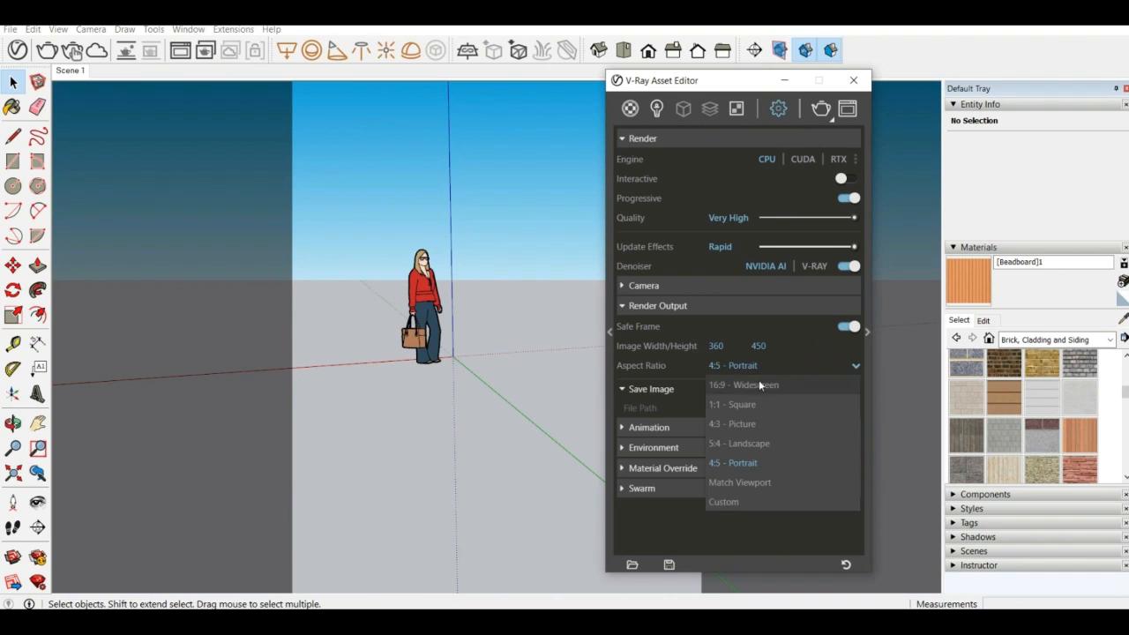
{"action": "left_click", "coordinate": [747, 386]}
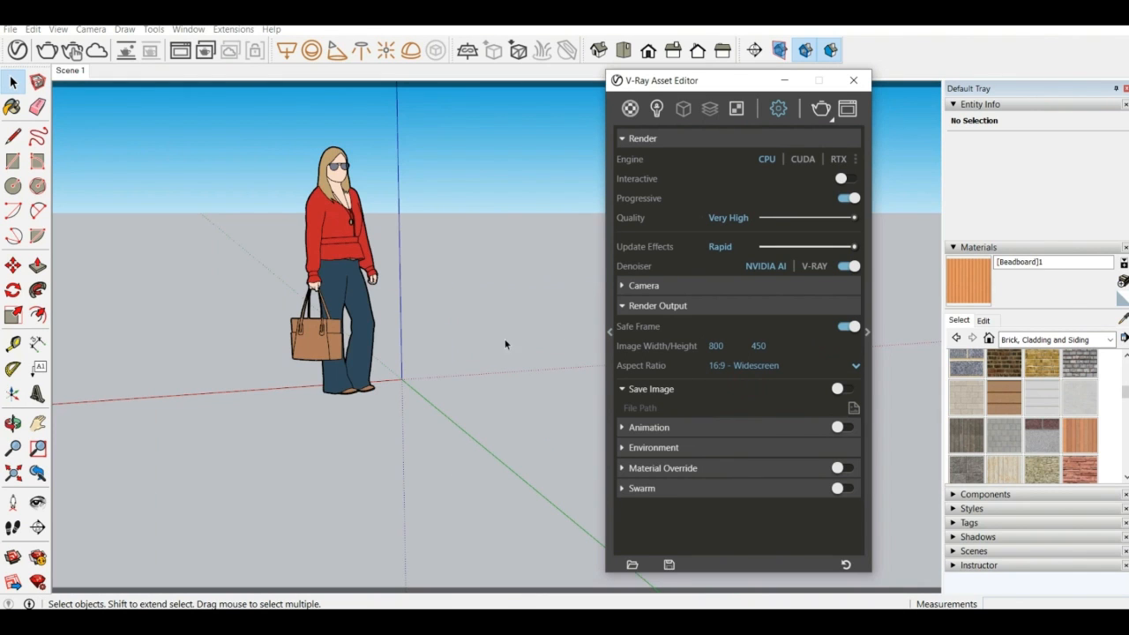
{"action": "middle_click_drag", "start_coordinate": [435, 327], "coordinate": [445, 295]}
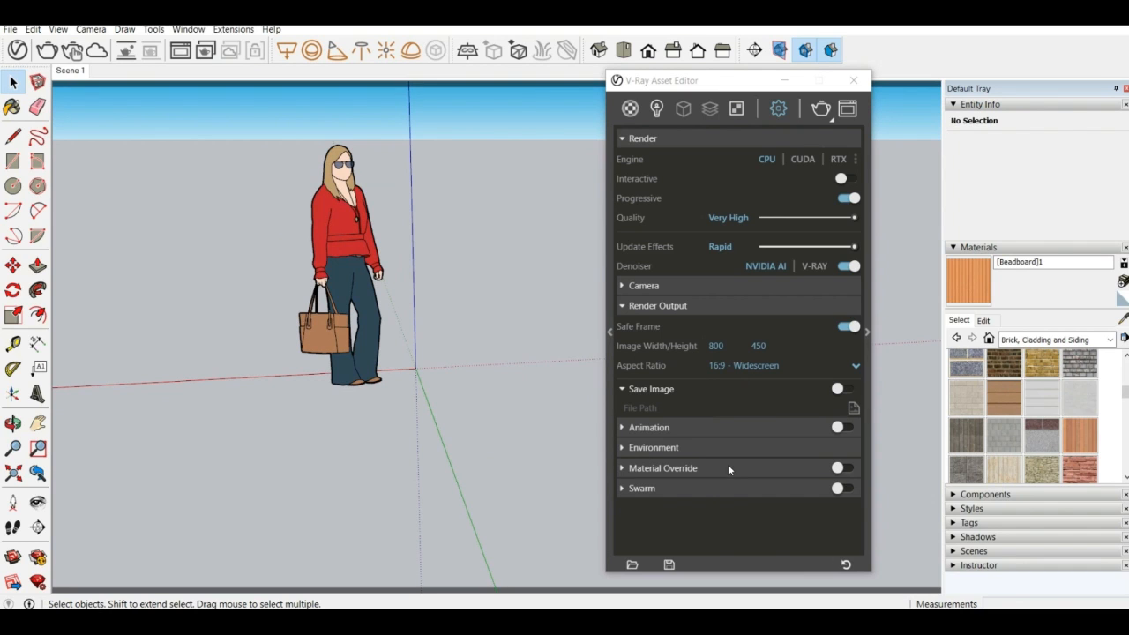
Reveal the advanced Render Parameters and try High render quality with the denoiser switched off and on again
{"action": "left_click_drag", "start_coordinate": [693, 85], "coordinate": [390, 62]}
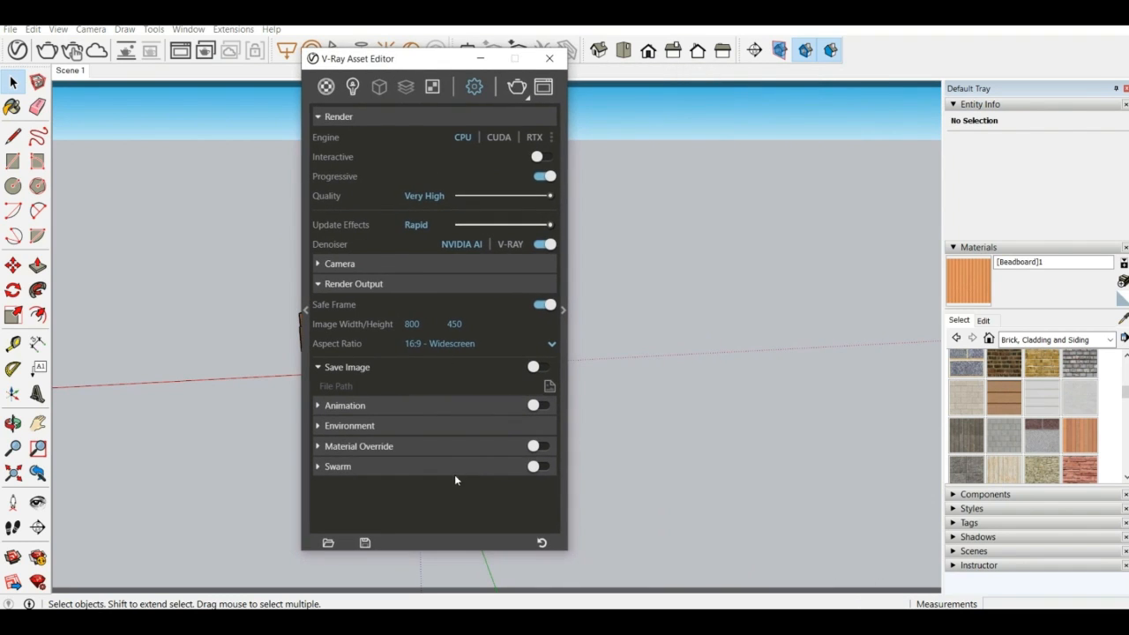
{"action": "left_click", "coordinate": [565, 308]}
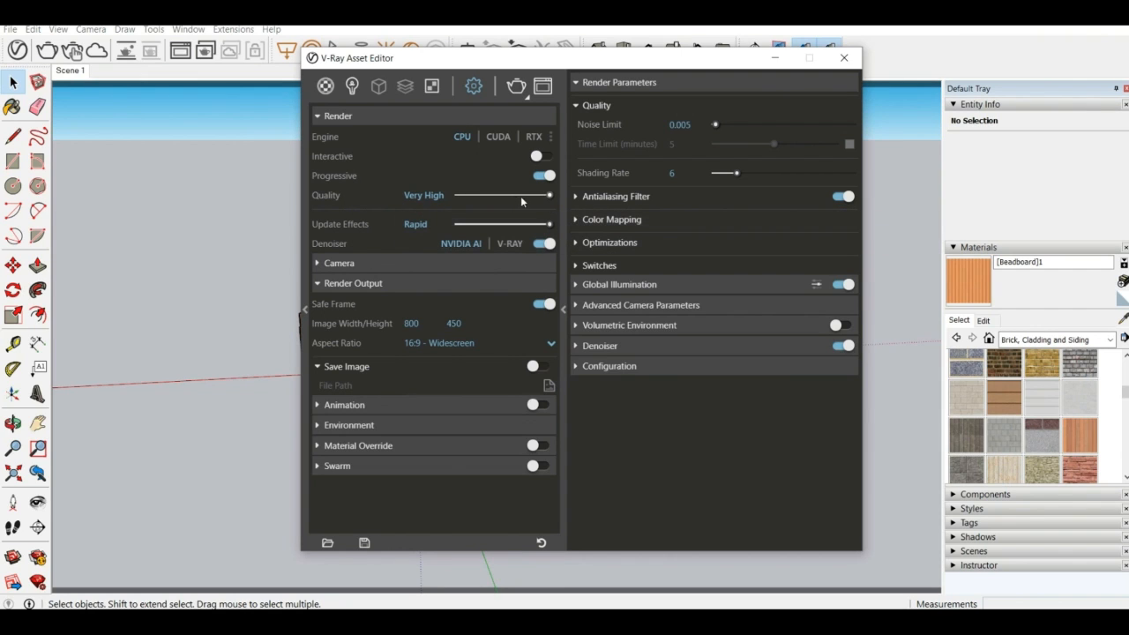
{"action": "left_click_drag", "start_coordinate": [548, 195], "coordinate": [526, 195]}
{"action": "left_click", "coordinate": [543, 245]}
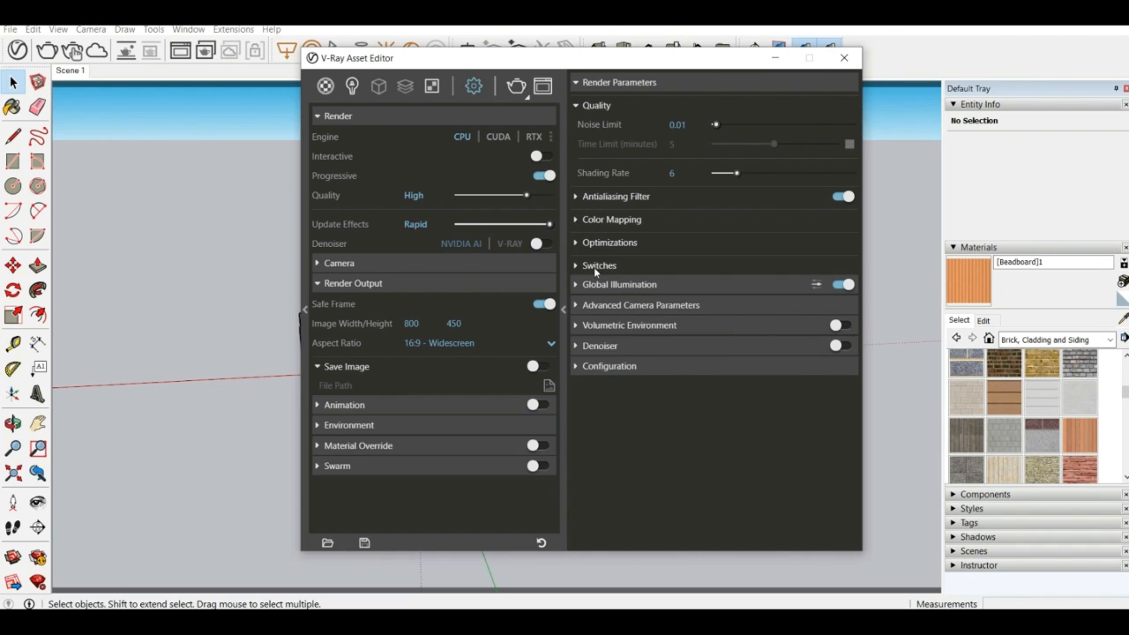
{"action": "left_click", "coordinate": [547, 243]}
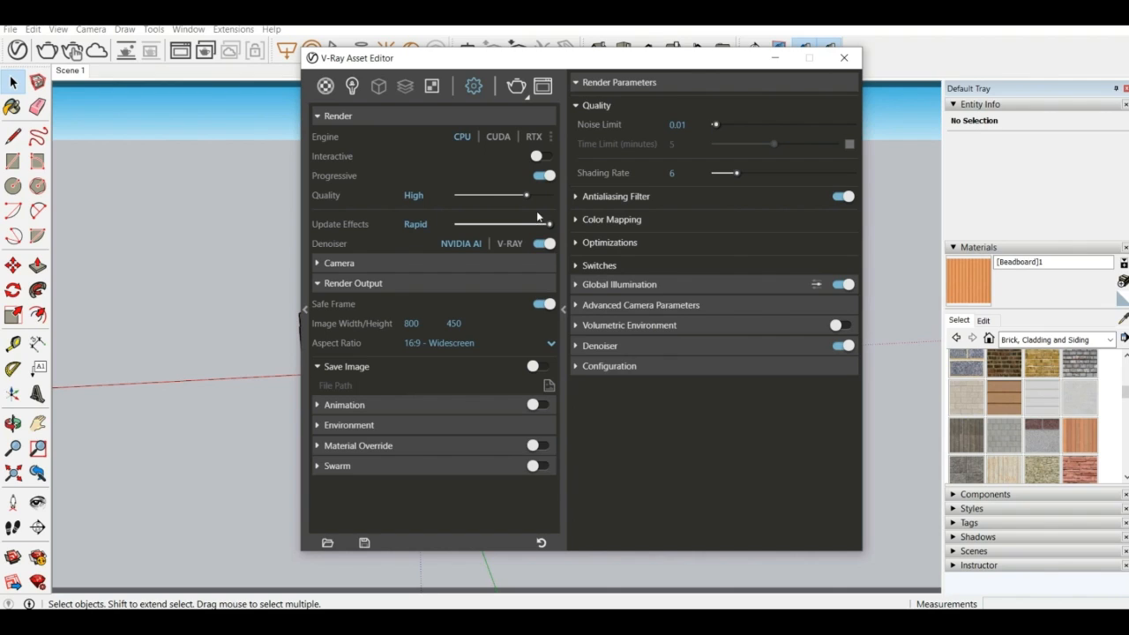
Set the render quality to Very High with the V-Ray denoiser, and close the Asset Editor
{"action": "left_click_drag", "start_coordinate": [528, 195], "coordinate": [551, 196]}
{"action": "left_click", "coordinate": [510, 244]}
{"action": "left_click", "coordinate": [844, 57]}
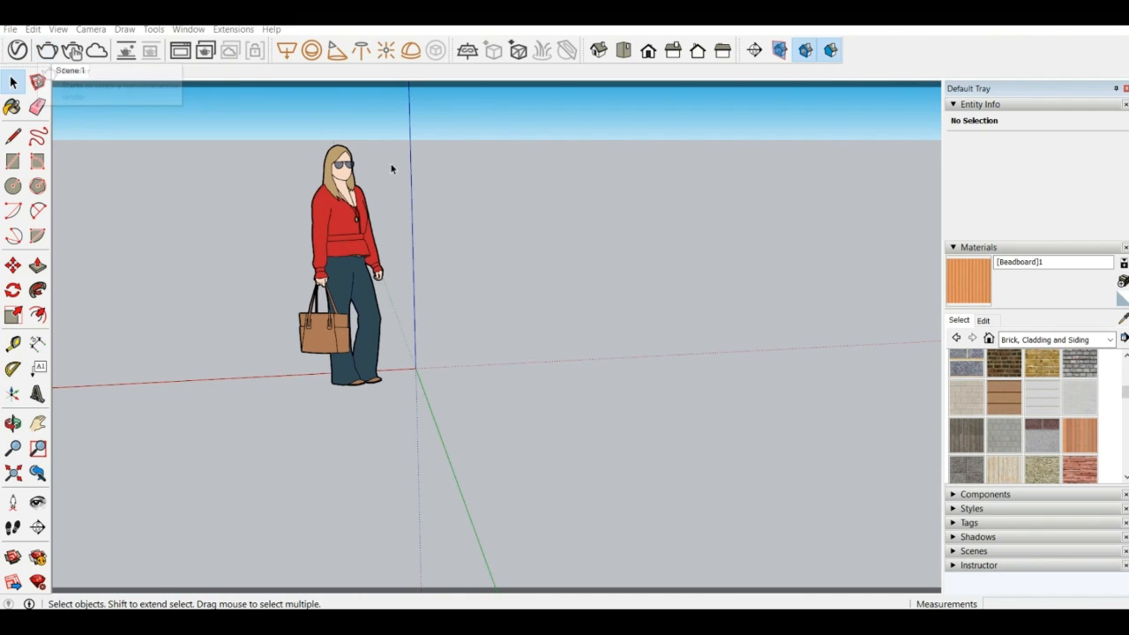
Render the scene, stop the rendering and close the frame buffer
{"action": "left_click", "coordinate": [46, 50]}
{"action": "left_click_drag", "start_coordinate": [324, 294], "coordinate": [375, 218]}
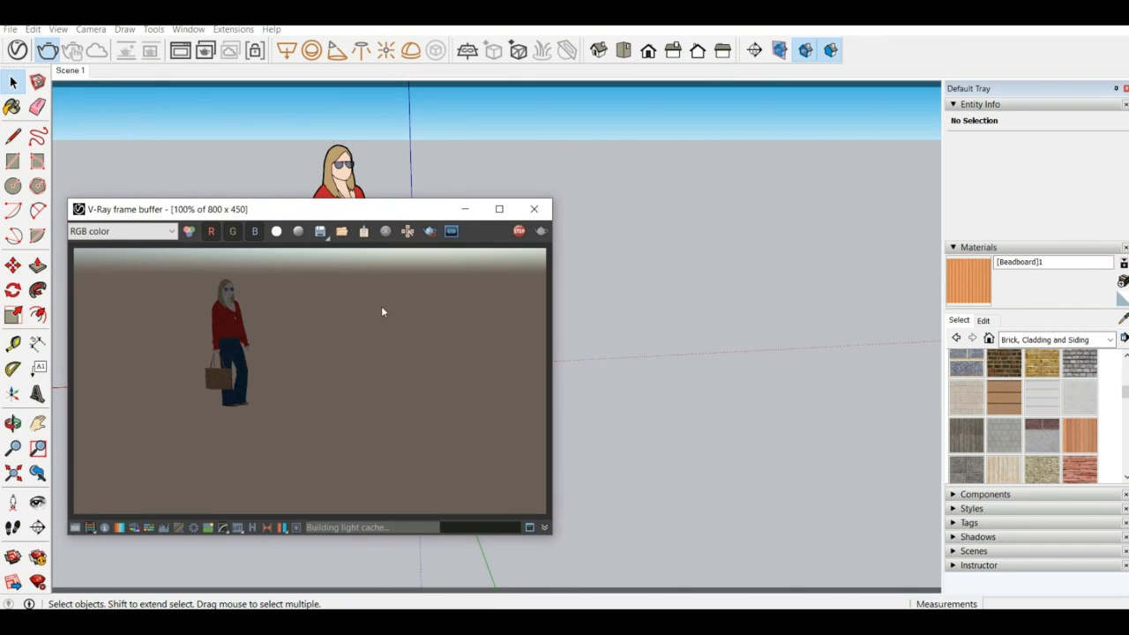
{"action": "left_click", "coordinate": [520, 234]}
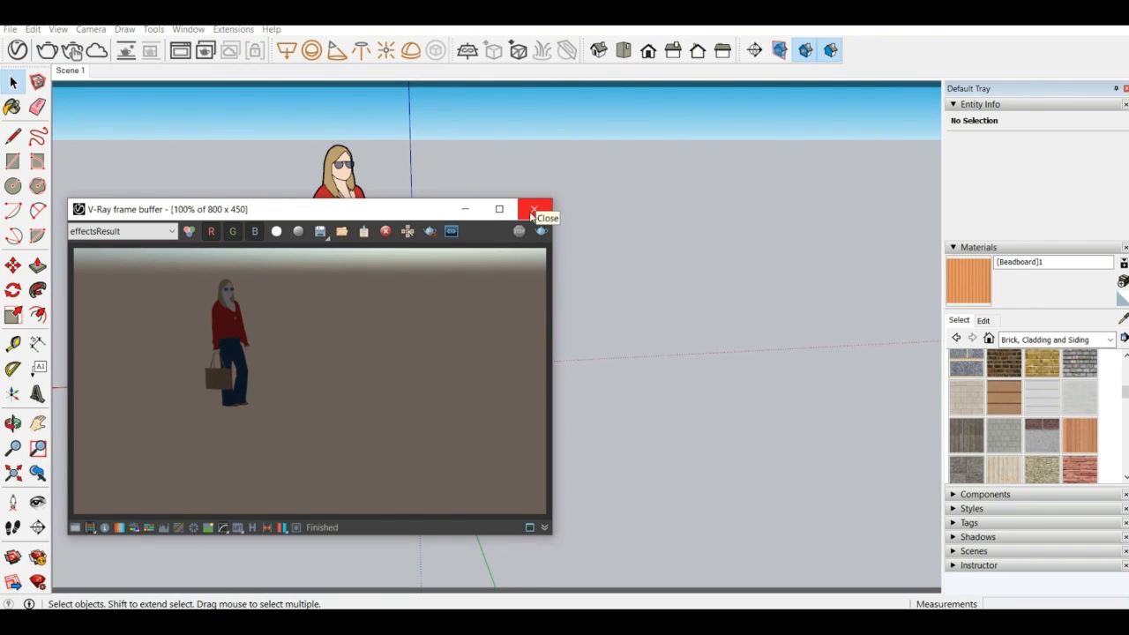
{"action": "left_click", "coordinate": [538, 211]}
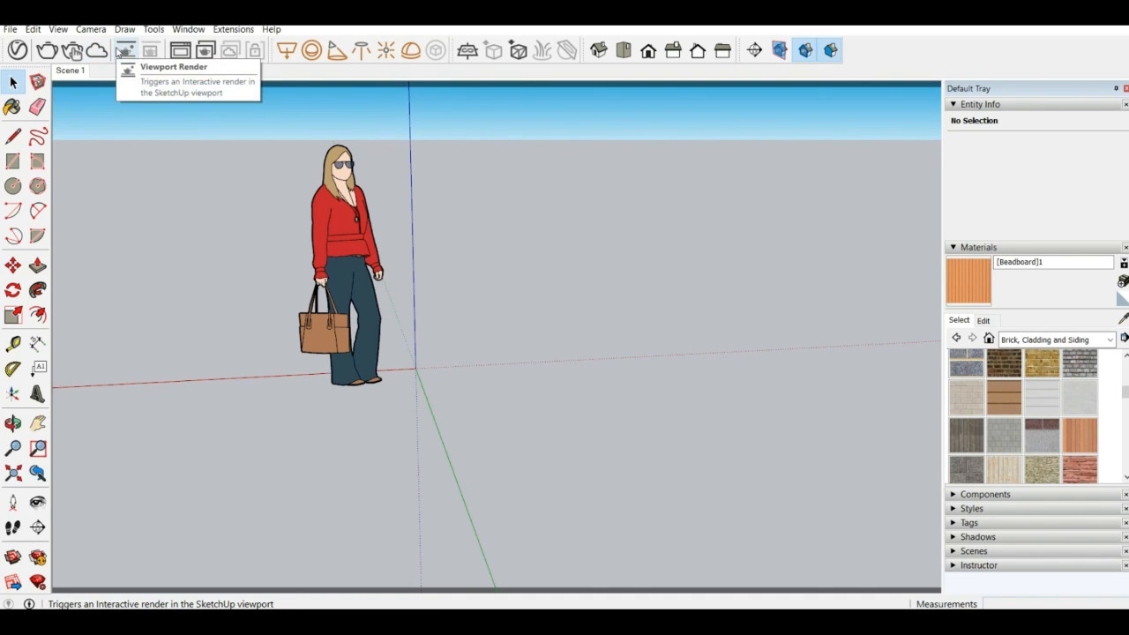
Reopen the frame buffer nearer the middle of the view, then render the scene again and stop it
{"action": "left_click", "coordinate": [187, 54]}
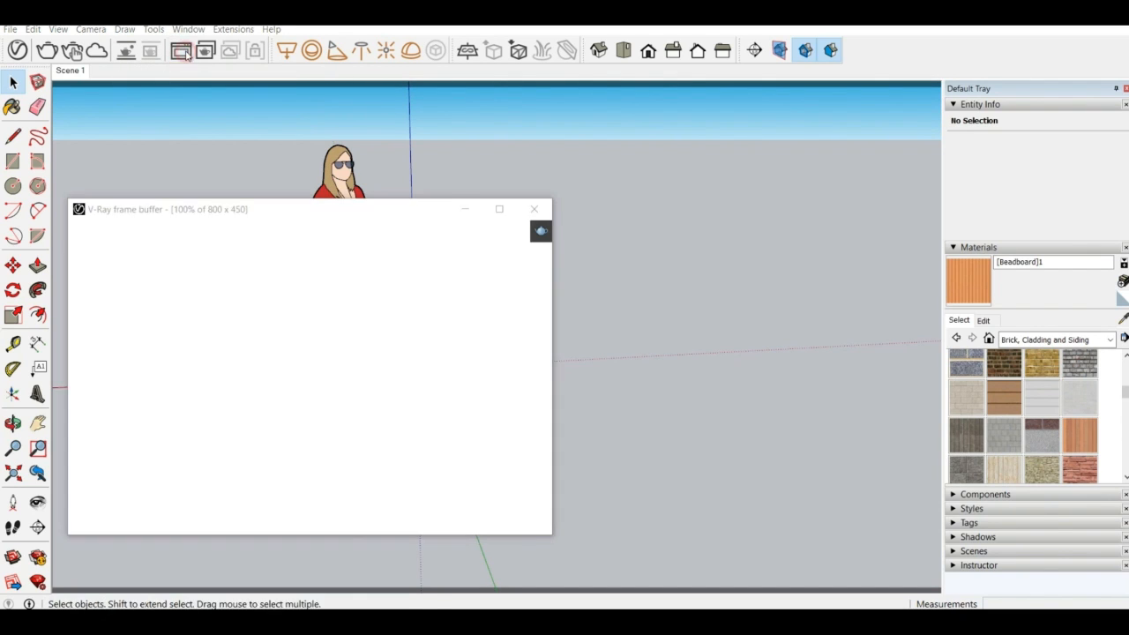
{"action": "left_click_drag", "start_coordinate": [174, 215], "coordinate": [322, 142]}
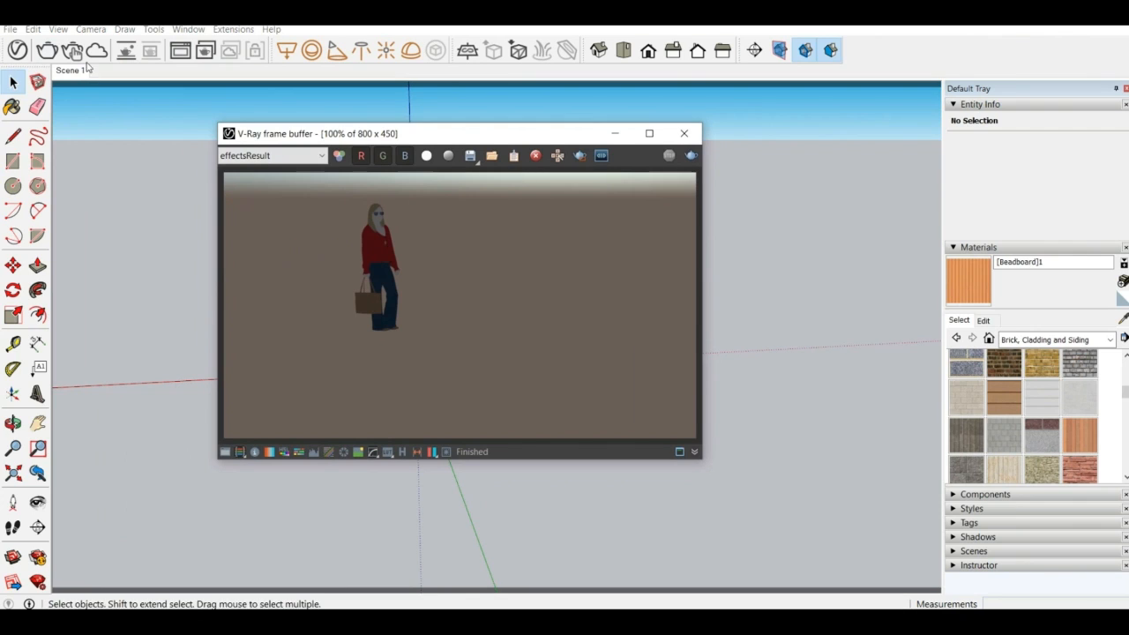
{"action": "left_click", "coordinate": [47, 52]}
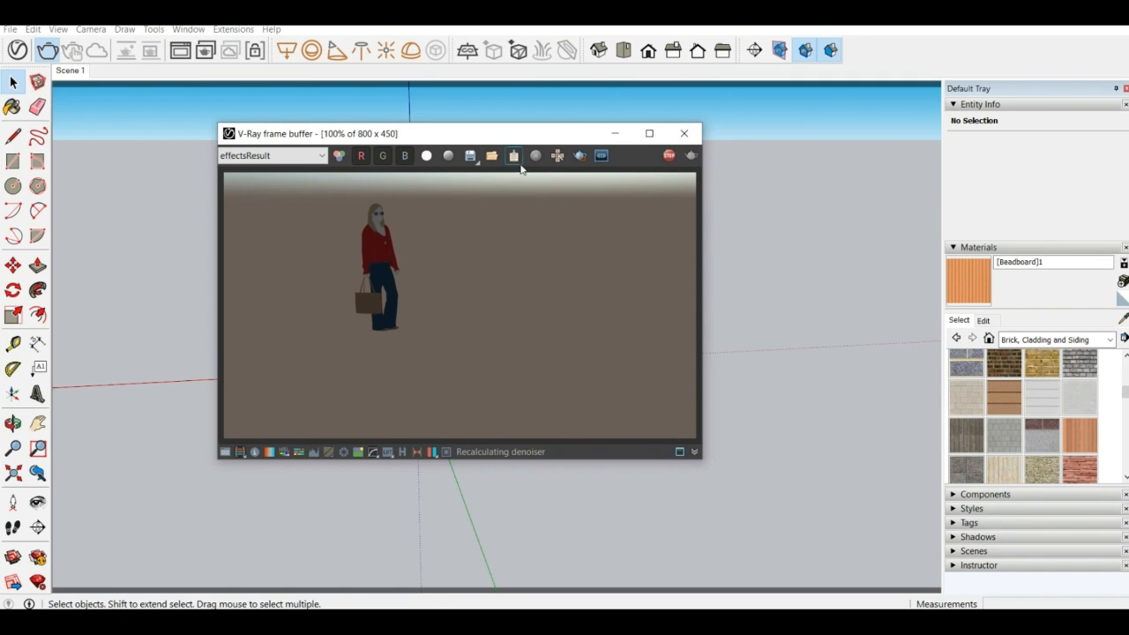
{"action": "left_click", "coordinate": [670, 156]}
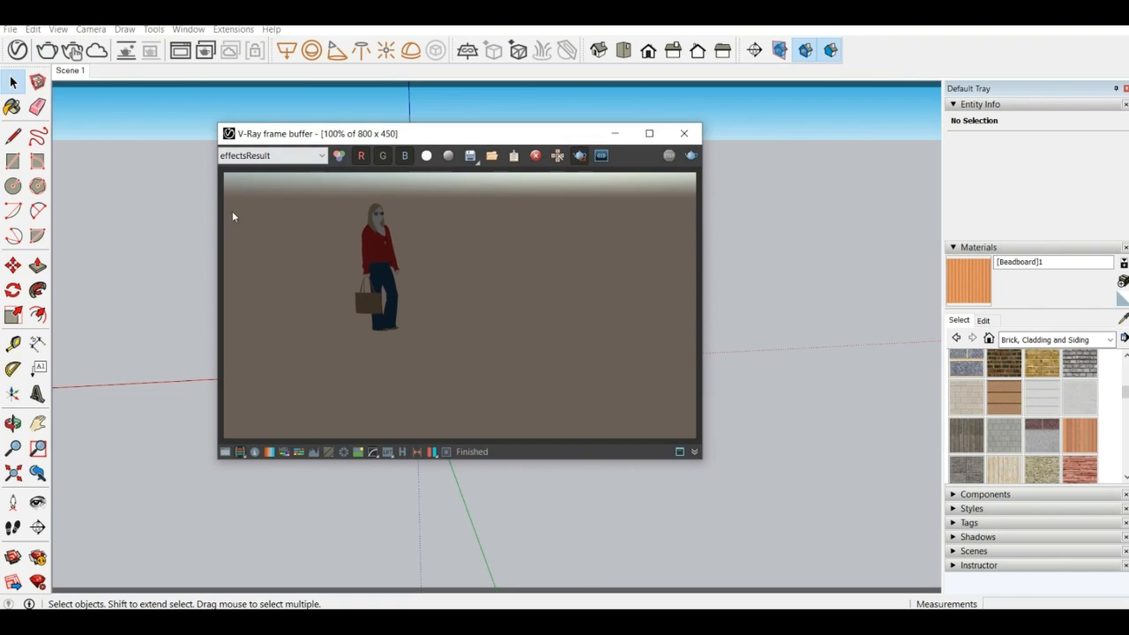
Draw a render region around the figure's head and upper chest, and render only that region
{"action": "left_click", "coordinate": [370, 197]}
{"action": "scroll", "coordinate": [379, 210], "scroll_direction": "up", "scroll_amount": 4}
{"action": "scroll", "coordinate": [376, 208], "scroll_direction": "down", "scroll_amount": 3}
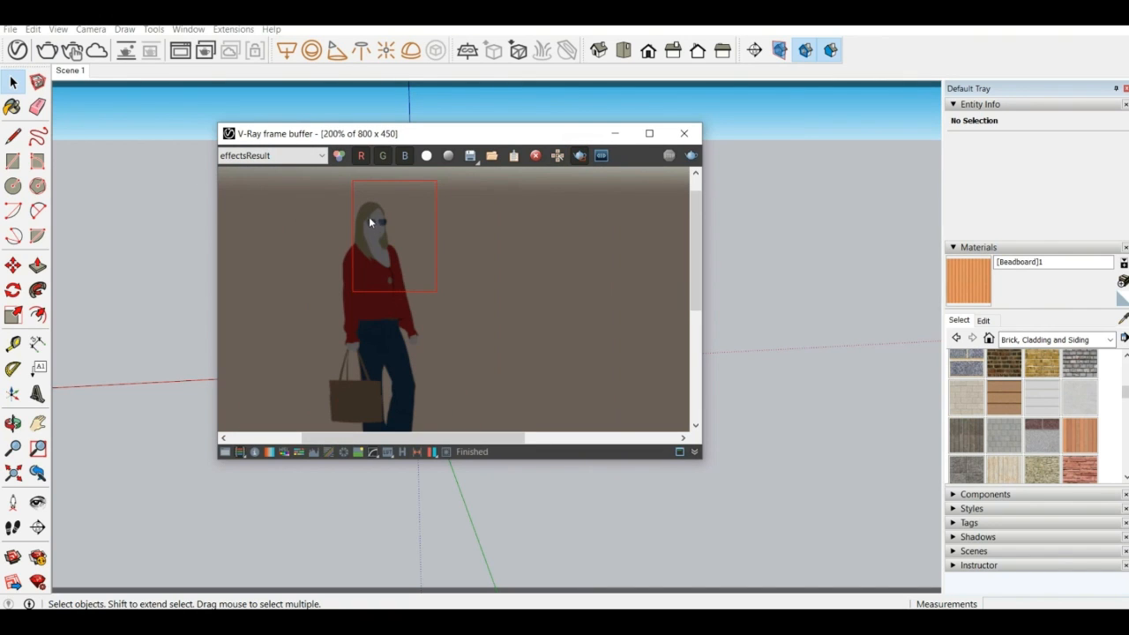
{"action": "left_click_drag", "start_coordinate": [324, 179], "coordinate": [419, 276]}
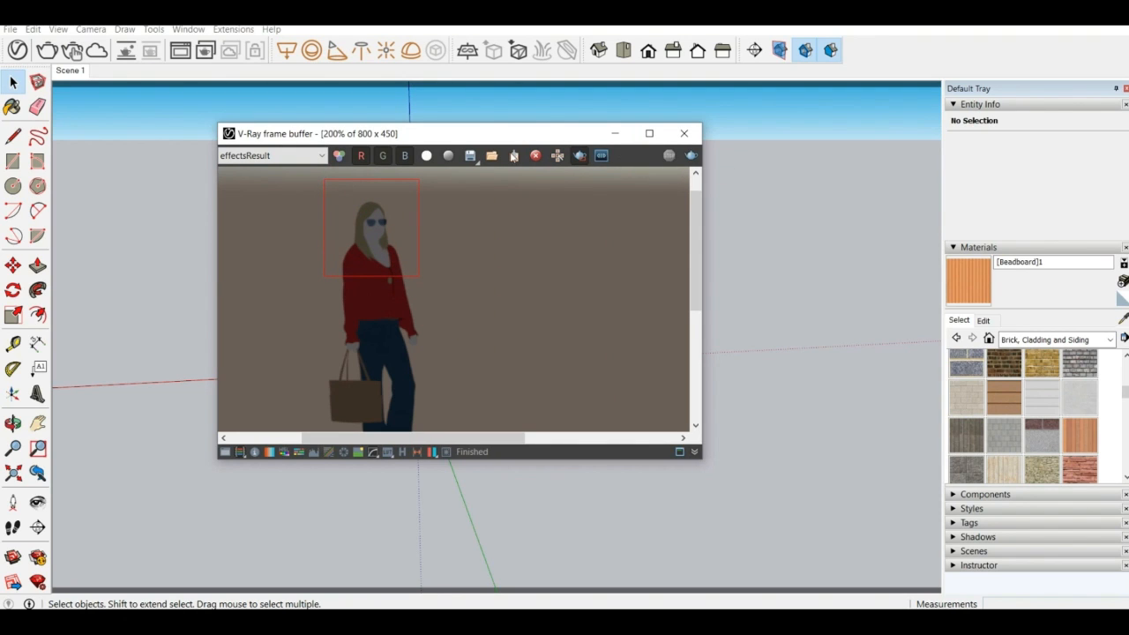
{"action": "left_click", "coordinate": [693, 157]}
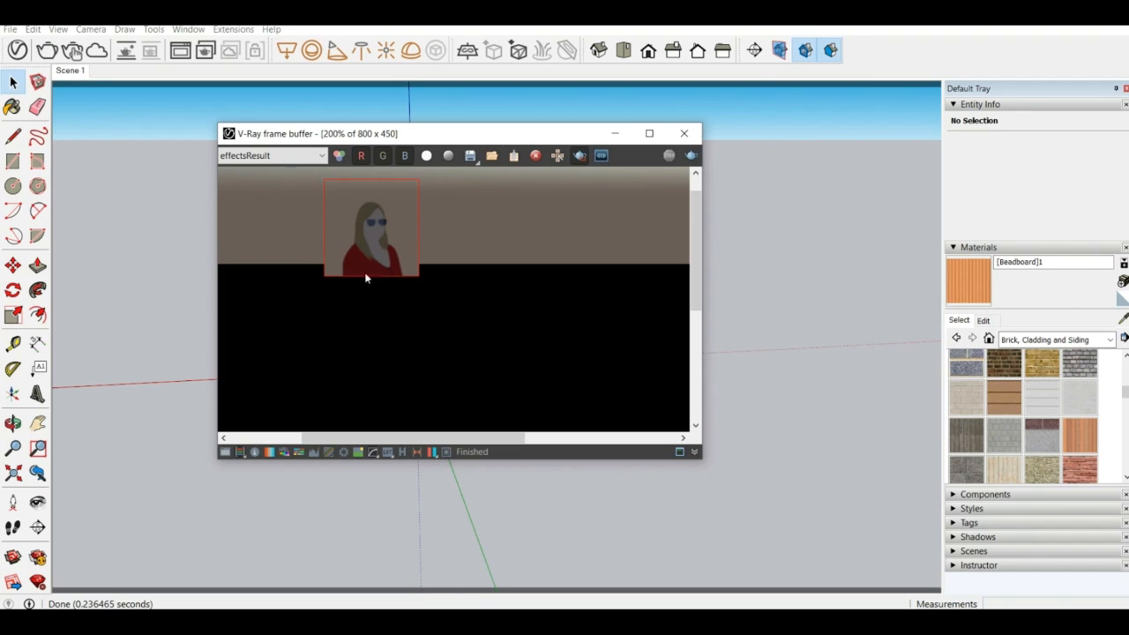
{"action": "scroll", "coordinate": [364, 281], "scroll_direction": "down", "scroll_amount": 3}
{"action": "scroll", "coordinate": [387, 301], "scroll_direction": "up", "scroll_amount": 1}
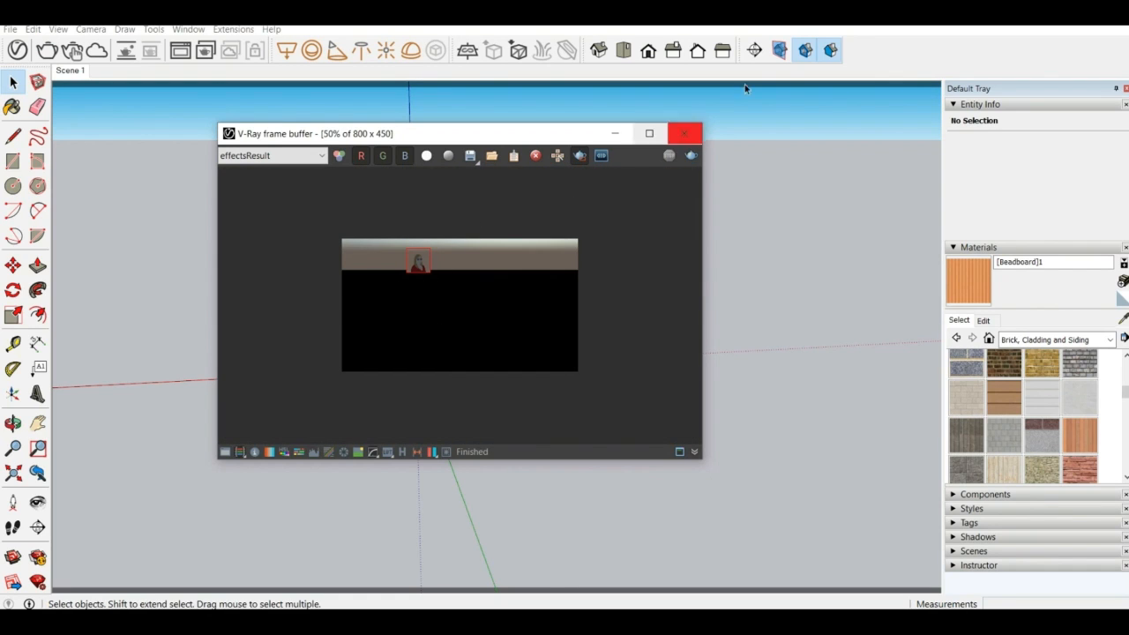
Render the full frame with the region off, then render and stop a region enclosing the whole figure
{"action": "left_click", "coordinate": [580, 156]}
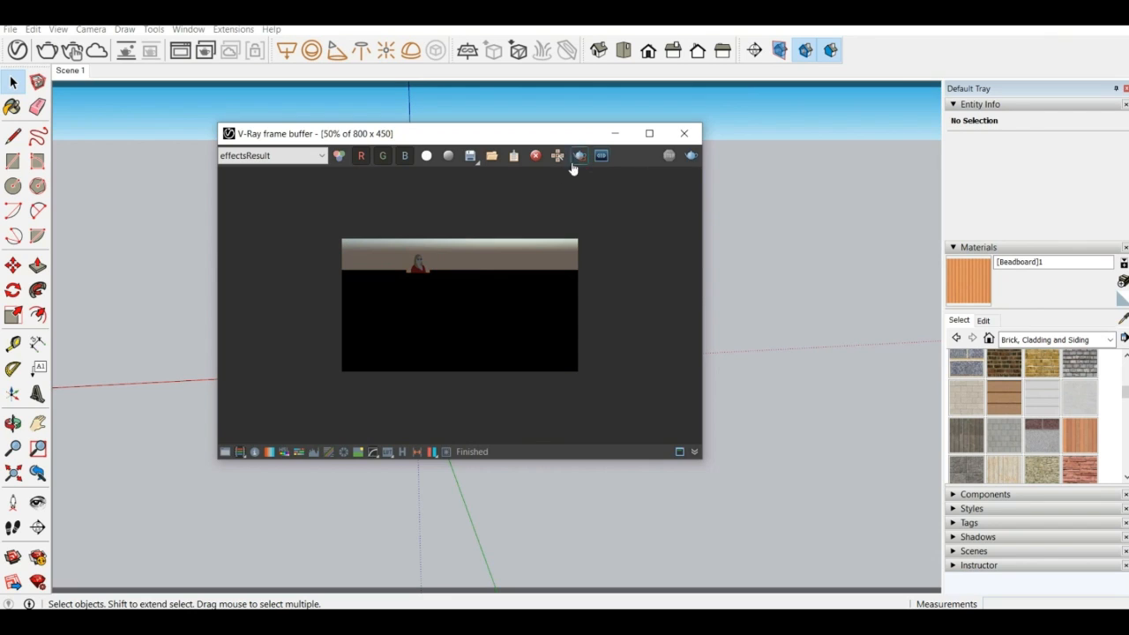
{"action": "left_click", "coordinate": [692, 158]}
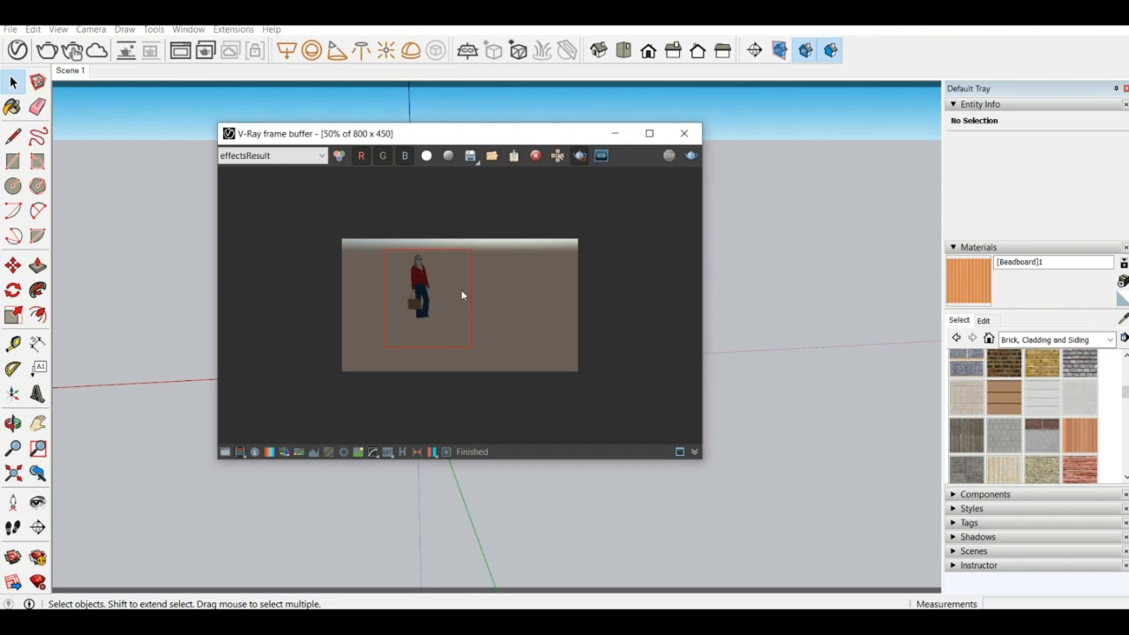
{"action": "left_click", "coordinate": [692, 156]}
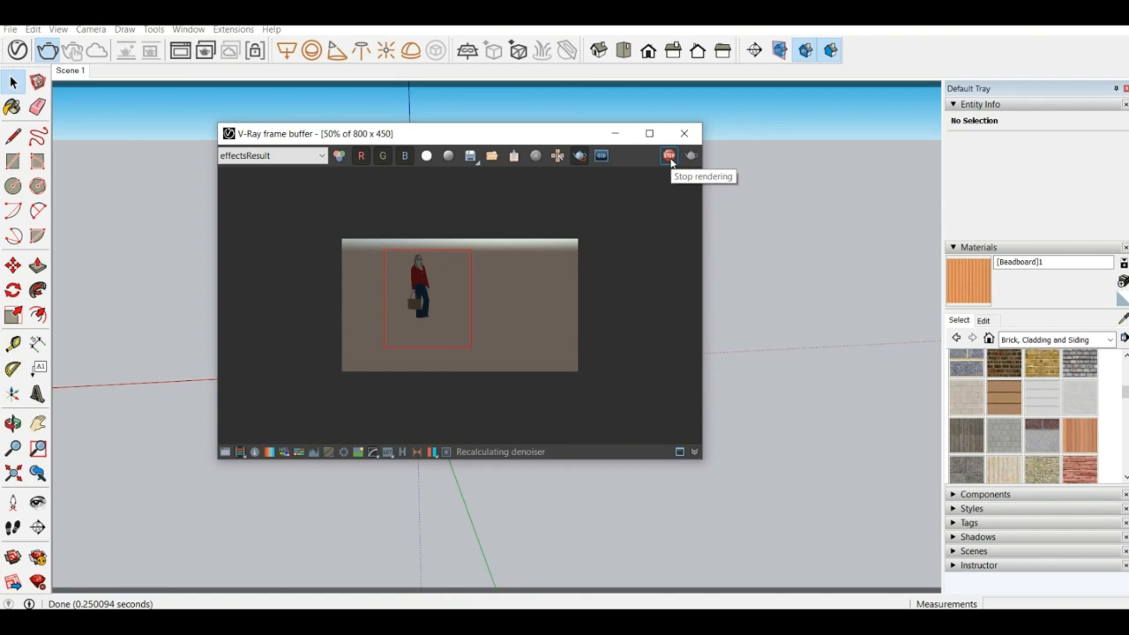
{"action": "left_click", "coordinate": [669, 156]}
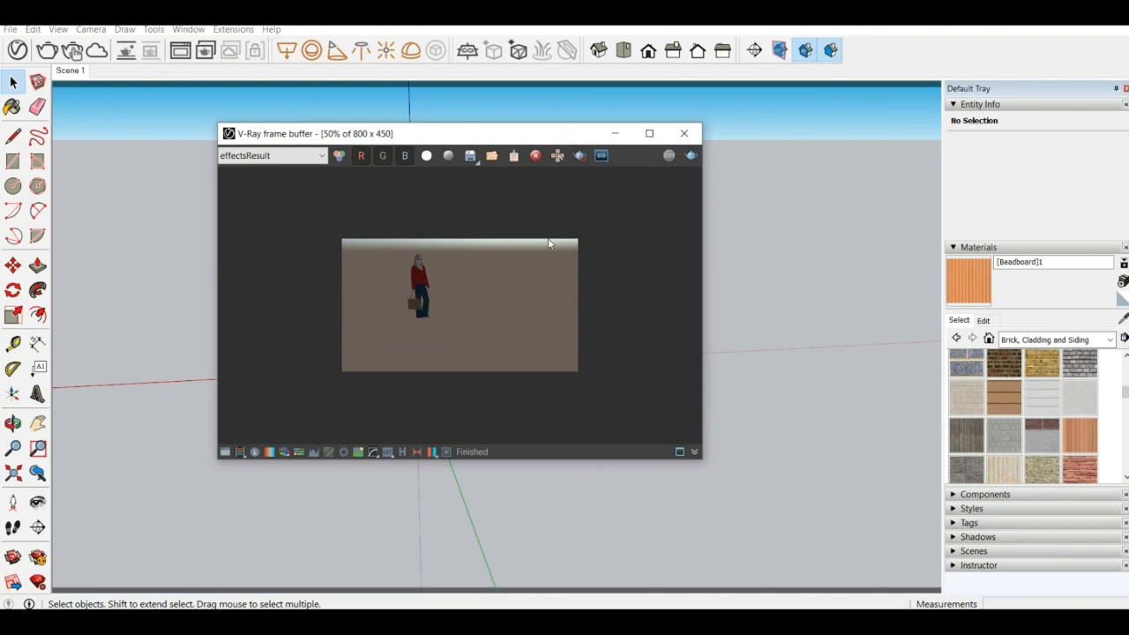
Re-render the full frame without a region and close the frame buffer
{"action": "left_click", "coordinate": [692, 156]}
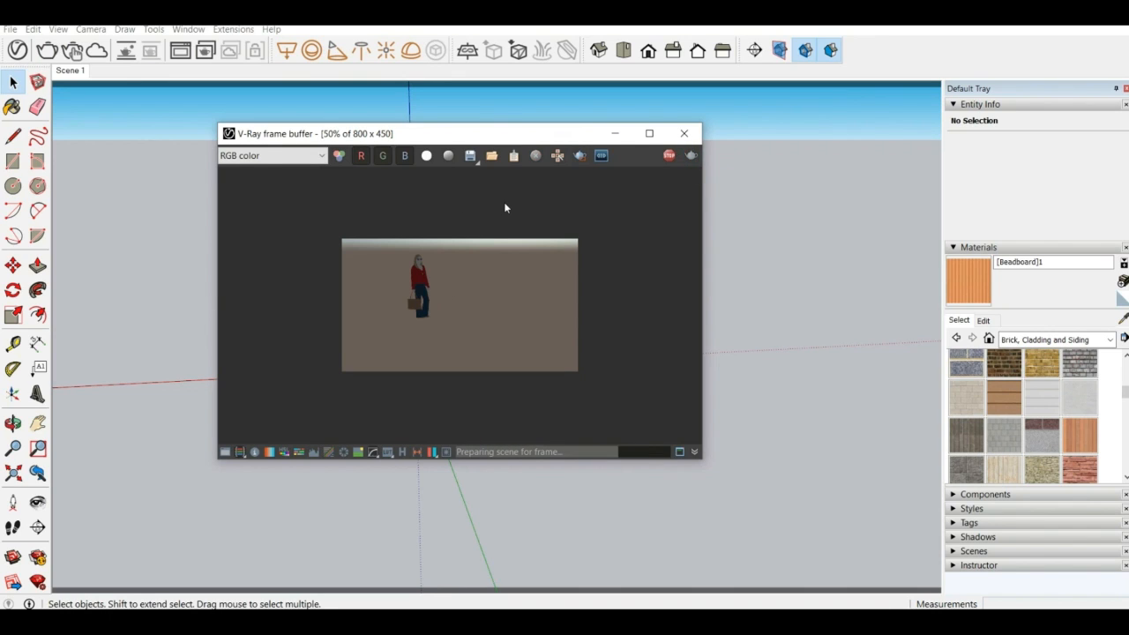
{"action": "left_click", "coordinate": [687, 134]}
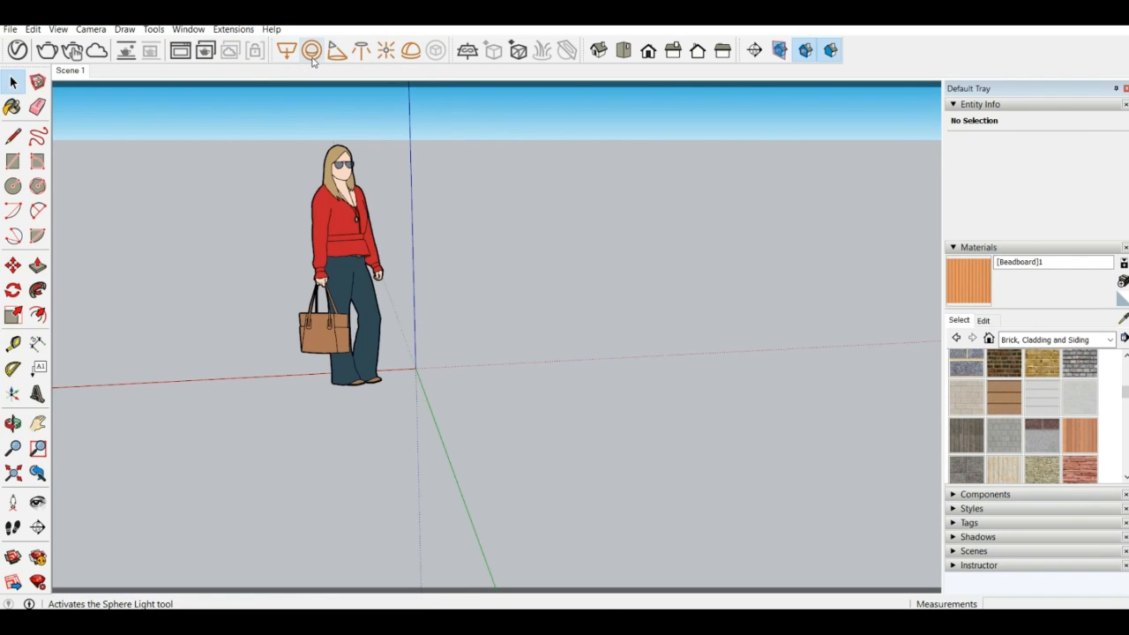
Place a V-Ray rectangle light in the open space beside the figure
{"action": "left_click", "coordinate": [284, 52]}
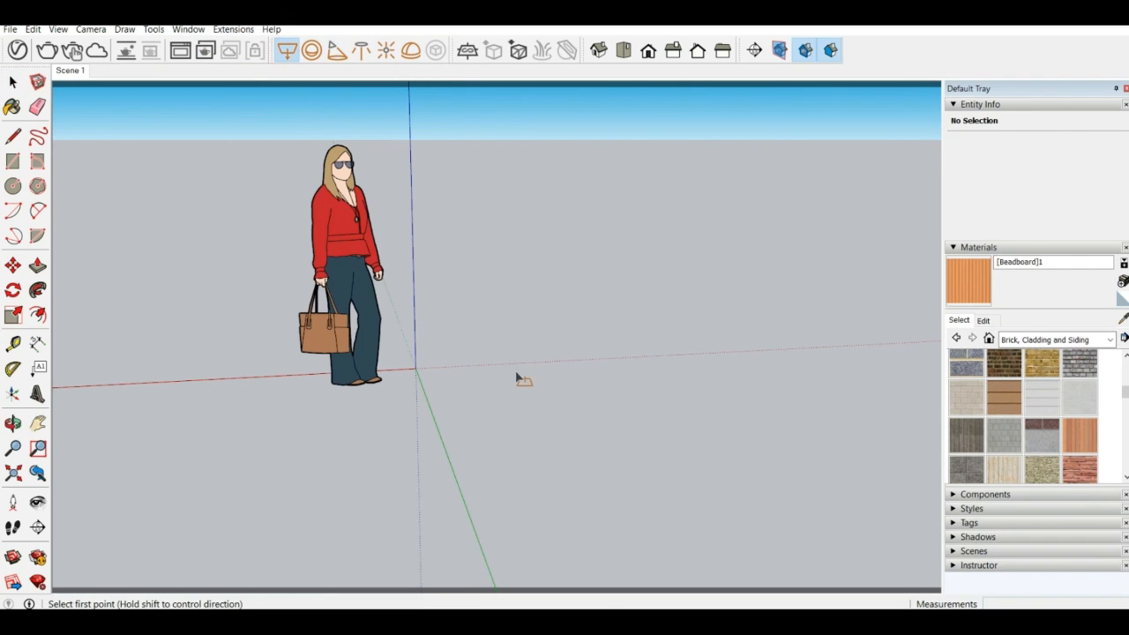
{"action": "left_click", "coordinate": [456, 330]}
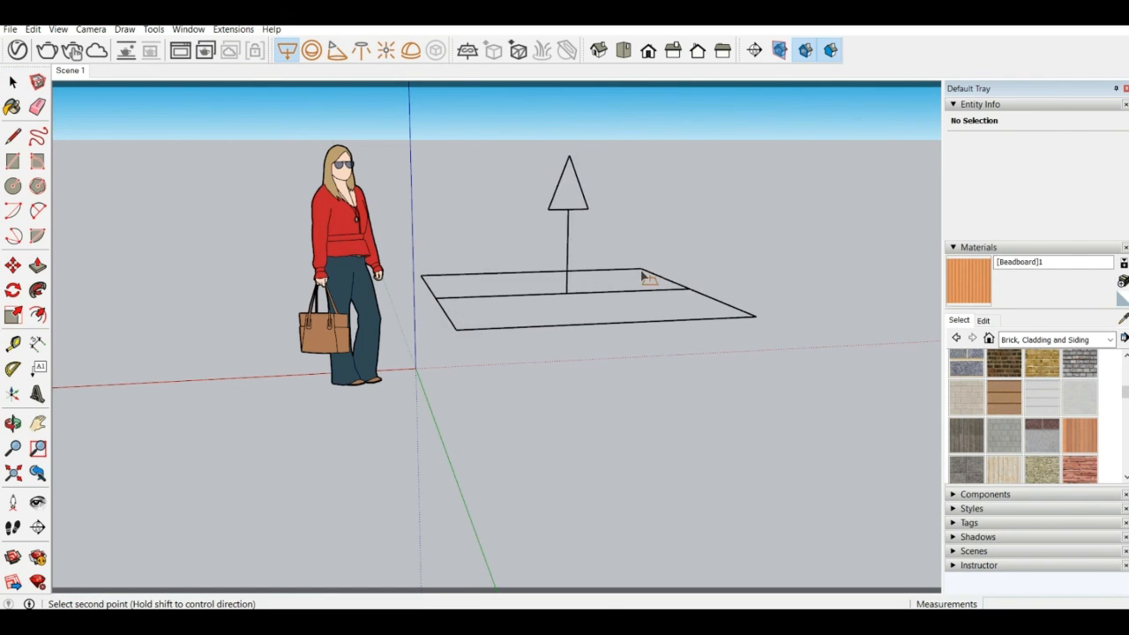
{"action": "middle_click_drag", "start_coordinate": [642, 275], "coordinate": [543, 275]}
{"action": "middle_click_drag", "start_coordinate": [150, 235], "coordinate": [565, 281]}
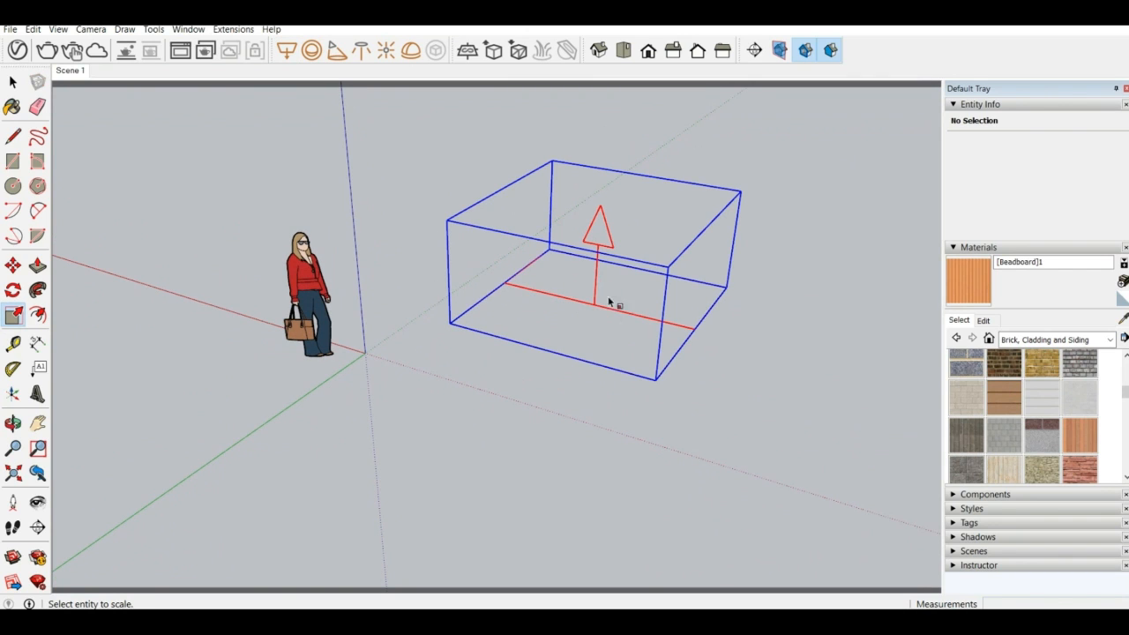
Scale the rectangle light down in depth and height to form a narrow strip
{"action": "left_click", "coordinate": [609, 309]}
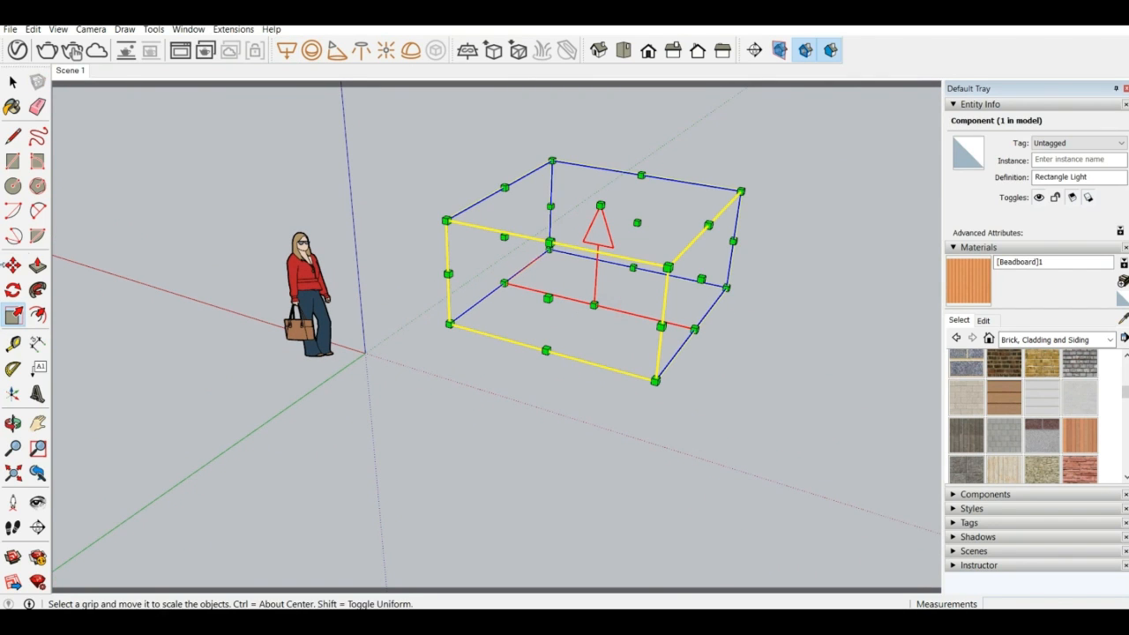
{"action": "left_click_drag", "start_coordinate": [638, 221], "coordinate": [562, 292]}
{"action": "middle_click_drag", "start_coordinate": [618, 275], "coordinate": [583, 298]}
{"action": "left_click_drag", "start_coordinate": [561, 239], "coordinate": [498, 314]}
{"action": "middle_click_drag", "start_coordinate": [496, 312], "coordinate": [622, 338]}
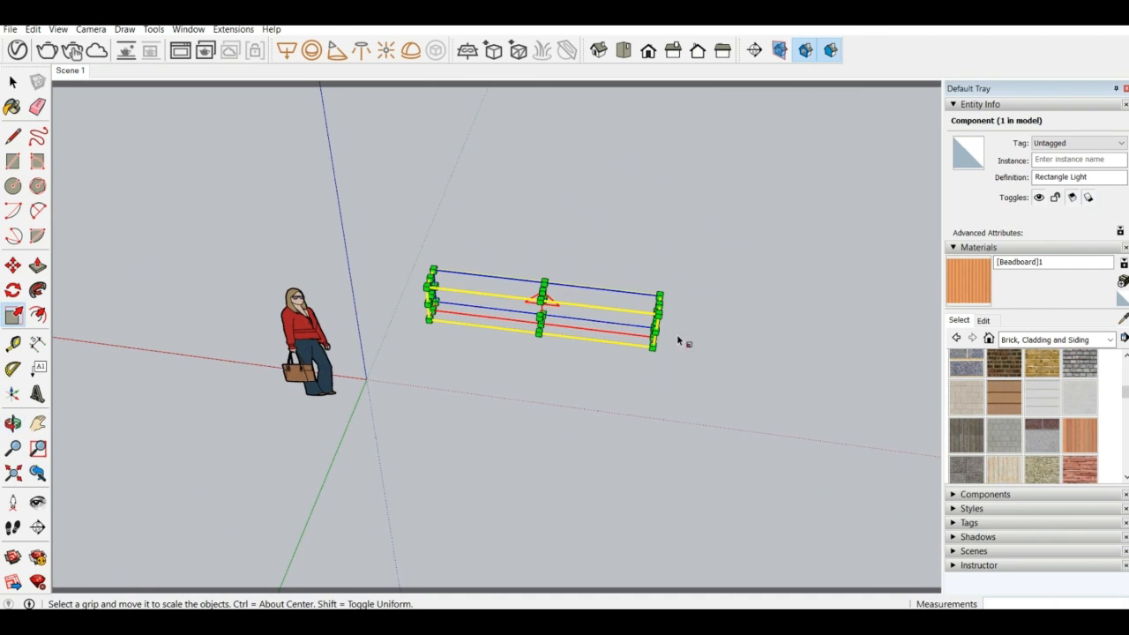
Stretch the narrow rectangle light along the red axis into a long strip
{"action": "left_click_drag", "start_coordinate": [662, 323], "coordinate": [895, 344]}
{"action": "middle_click_drag", "start_coordinate": [499, 292], "coordinate": [292, 257]}
{"action": "scroll", "coordinate": [292, 258], "scroll_direction": "down", "scroll_amount": 2}
{"action": "scroll", "coordinate": [610, 332], "scroll_direction": "up", "scroll_amount": 2}
{"action": "middle_click_drag", "start_coordinate": [610, 332], "coordinate": [604, 298]}
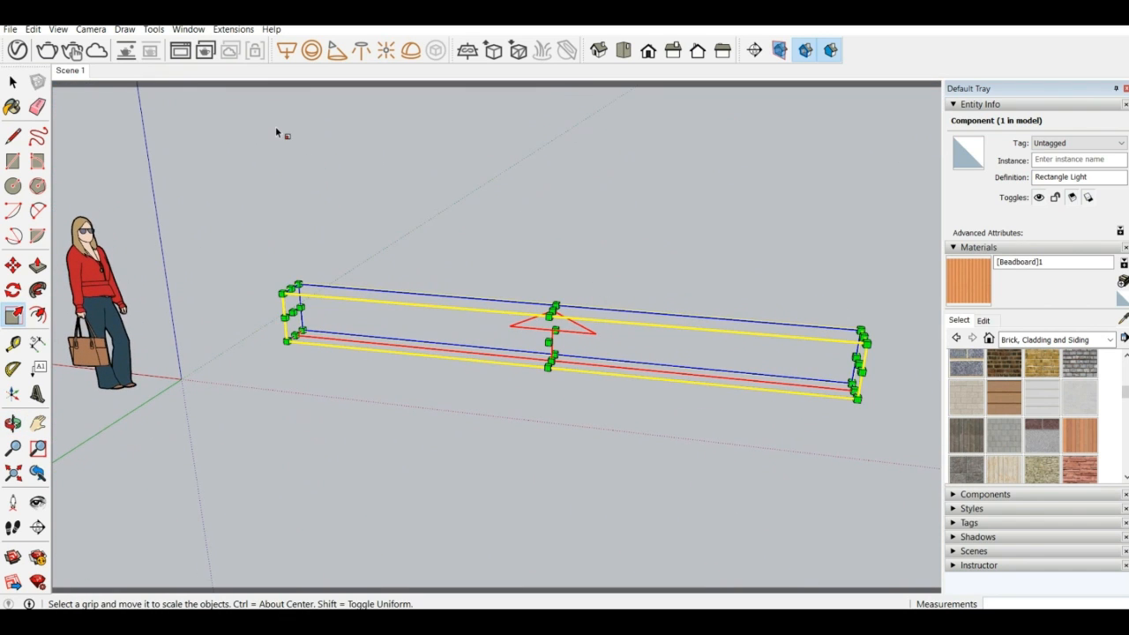
Place a V-Ray sphere light near the figure's head
{"action": "left_click", "coordinate": [312, 51]}
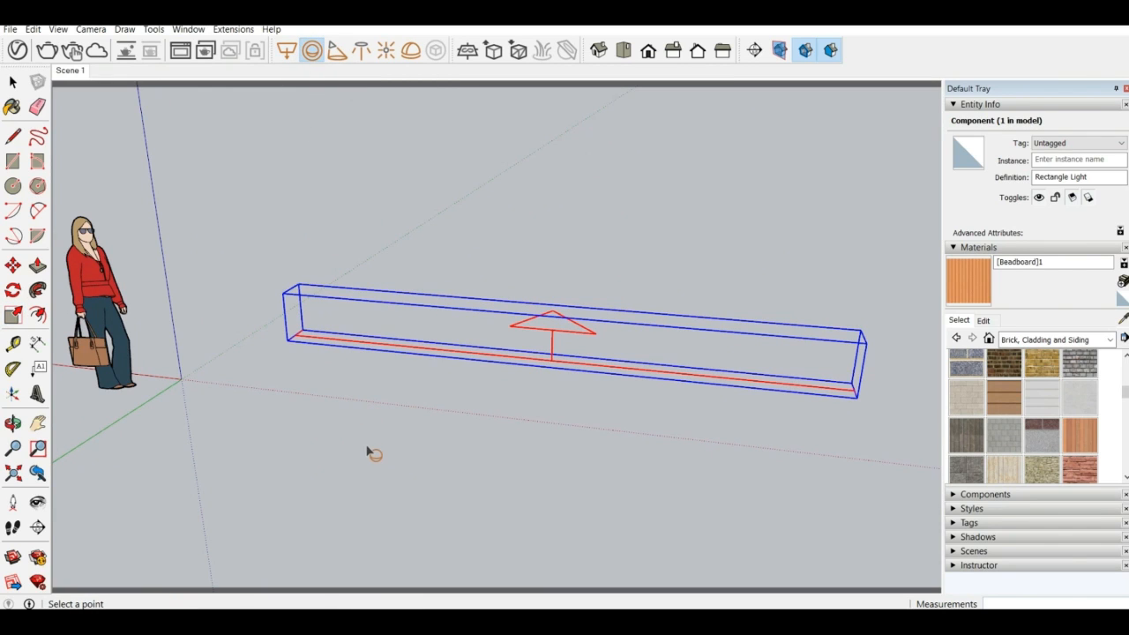
{"action": "left_click", "coordinate": [104, 222]}
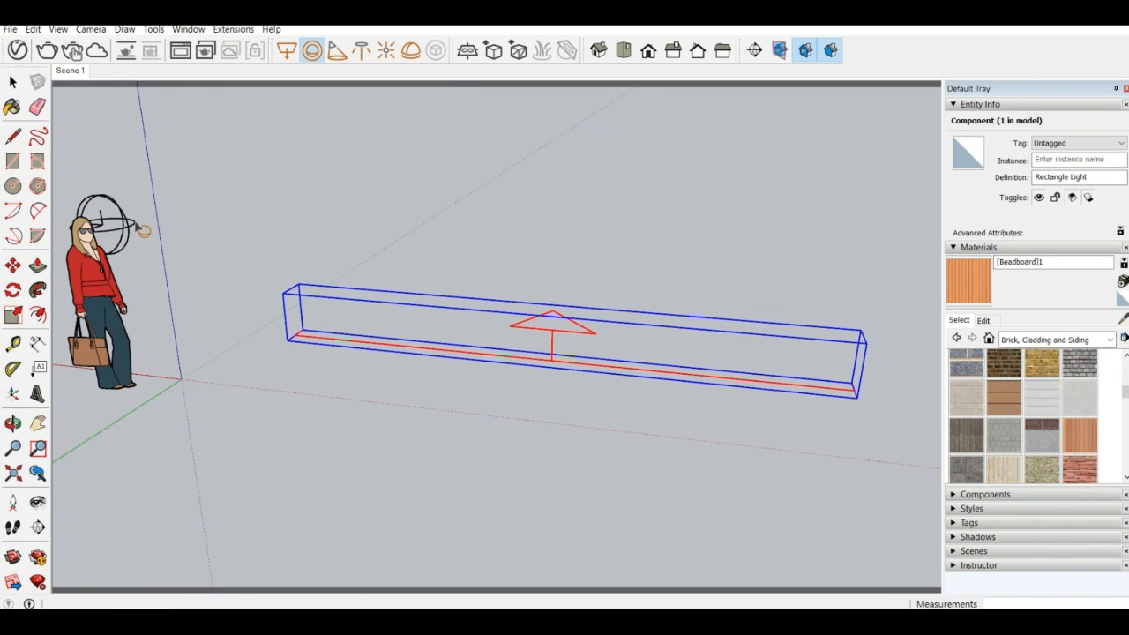
{"action": "left_click", "coordinate": [125, 227]}
{"action": "middle_click_drag", "start_coordinate": [124, 227], "coordinate": [90, 236]}
Move the sphere light from its placed position towards the figure's head
{"action": "left_click", "coordinate": [12, 82]}
{"action": "left_click", "coordinate": [191, 187]}
{"action": "left_click", "coordinate": [12, 265]}
{"action": "left_click", "coordinate": [197, 214]}
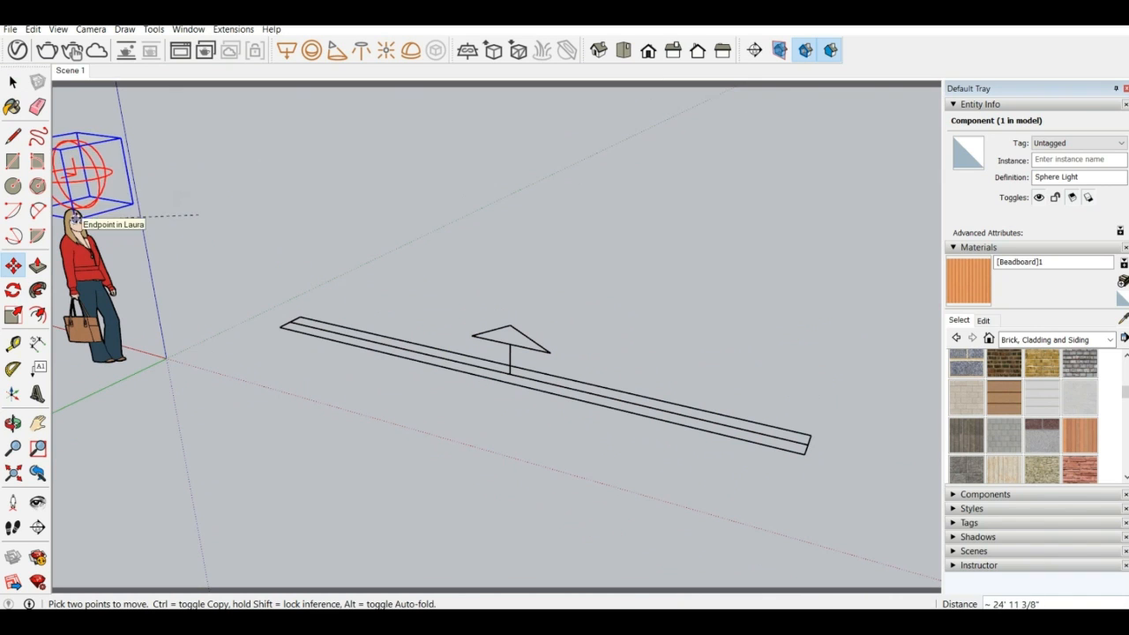
{"action": "left_click", "coordinate": [75, 217]}
{"action": "middle_click_drag", "start_coordinate": [75, 218], "coordinate": [417, 235]}
{"action": "scroll", "coordinate": [317, 317], "scroll_direction": "up", "scroll_amount": 6}
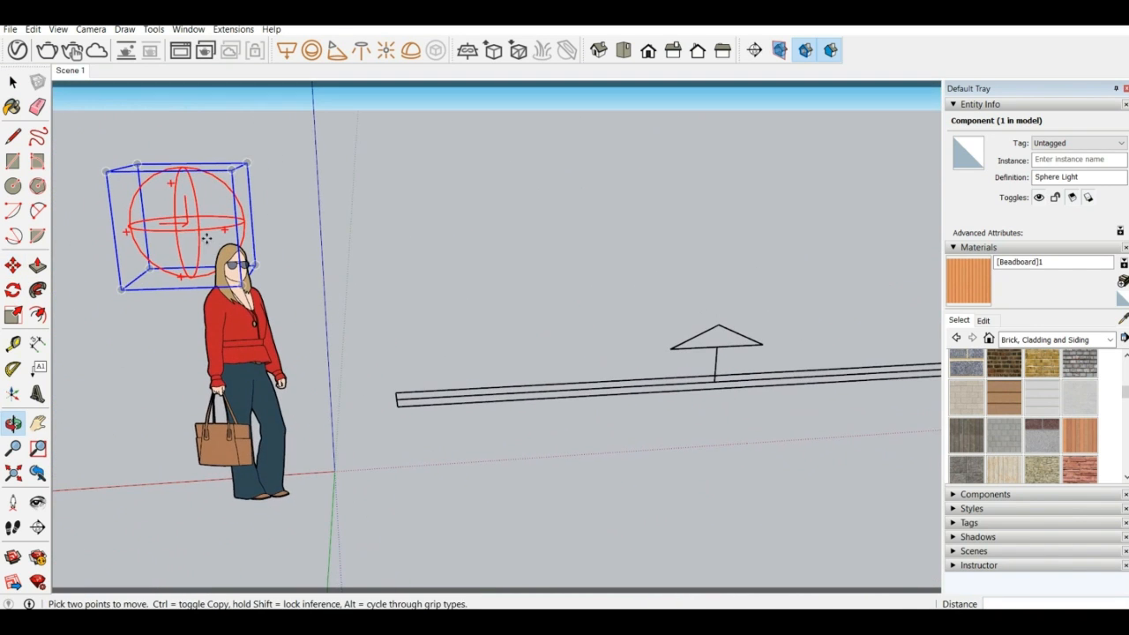
Move the sphere light along the red axis so it sits beside the figure's head
{"action": "left_click", "coordinate": [187, 279]}
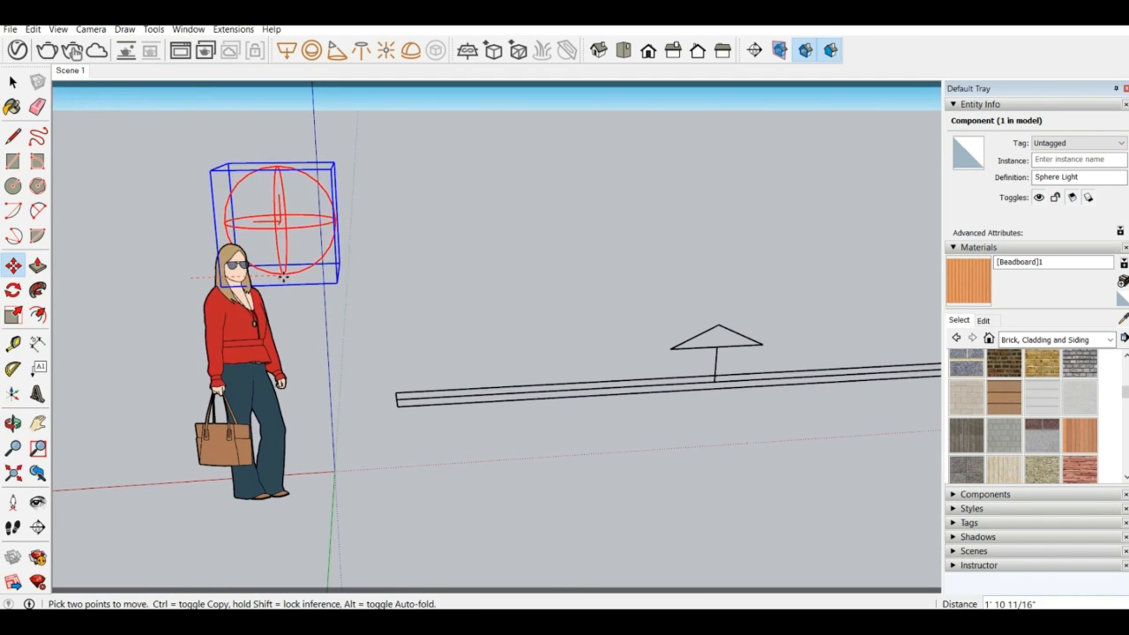
{"action": "left_click", "coordinate": [329, 274]}
{"action": "middle_click_drag", "start_coordinate": [389, 288], "coordinate": [170, 335]}
{"action": "scroll", "coordinate": [444, 150], "scroll_direction": "up", "scroll_amount": 4}
{"action": "middle_click_drag", "start_coordinate": [504, 279], "coordinate": [419, 254]}
{"action": "scroll", "coordinate": [419, 255], "scroll_direction": "down", "scroll_amount": 5}
{"action": "middle_click_drag", "start_coordinate": [514, 292], "coordinate": [516, 226]}
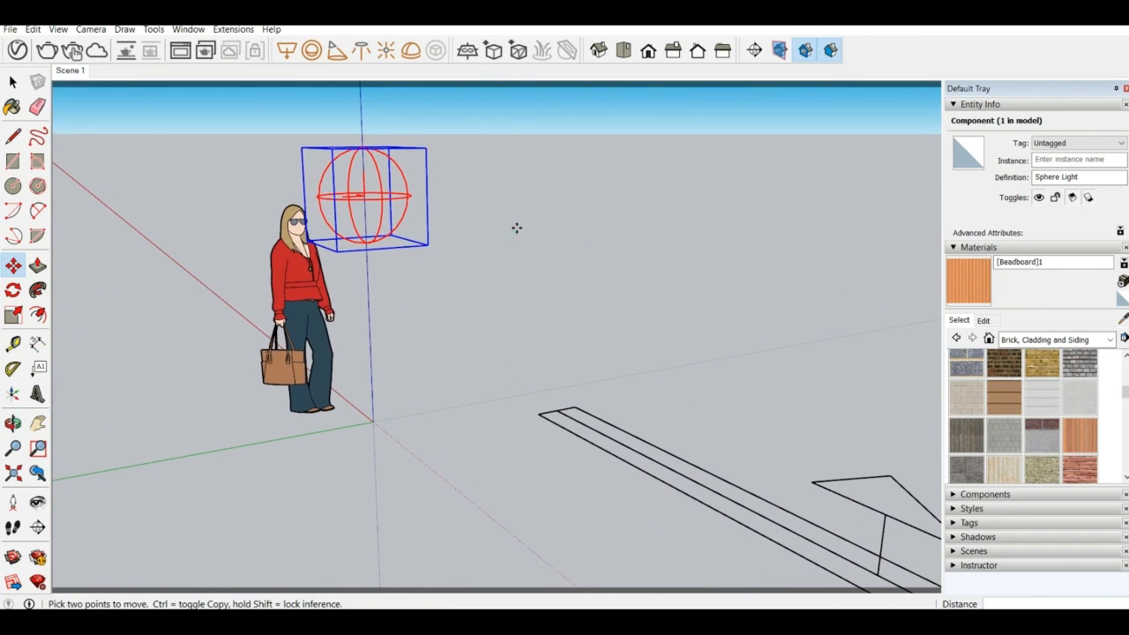
Place a V-Ray spot light beside the sphere light, near the figure's head height
{"action": "left_click", "coordinate": [337, 51]}
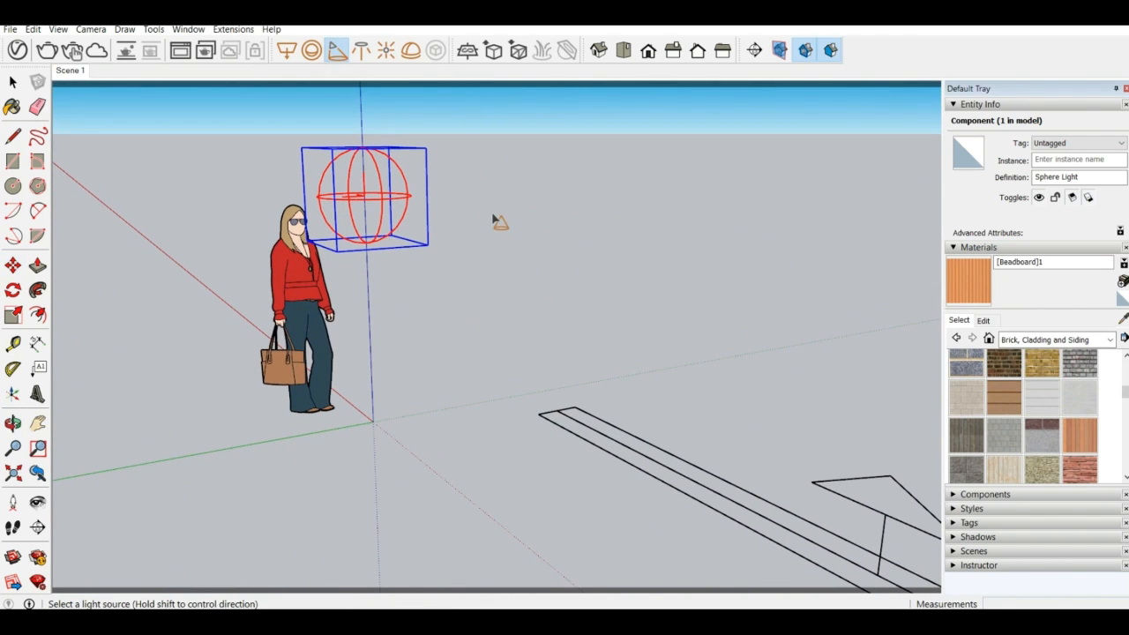
{"action": "left_click", "coordinate": [500, 191]}
{"action": "middle_click_drag", "start_coordinate": [412, 194], "coordinate": [540, 267]}
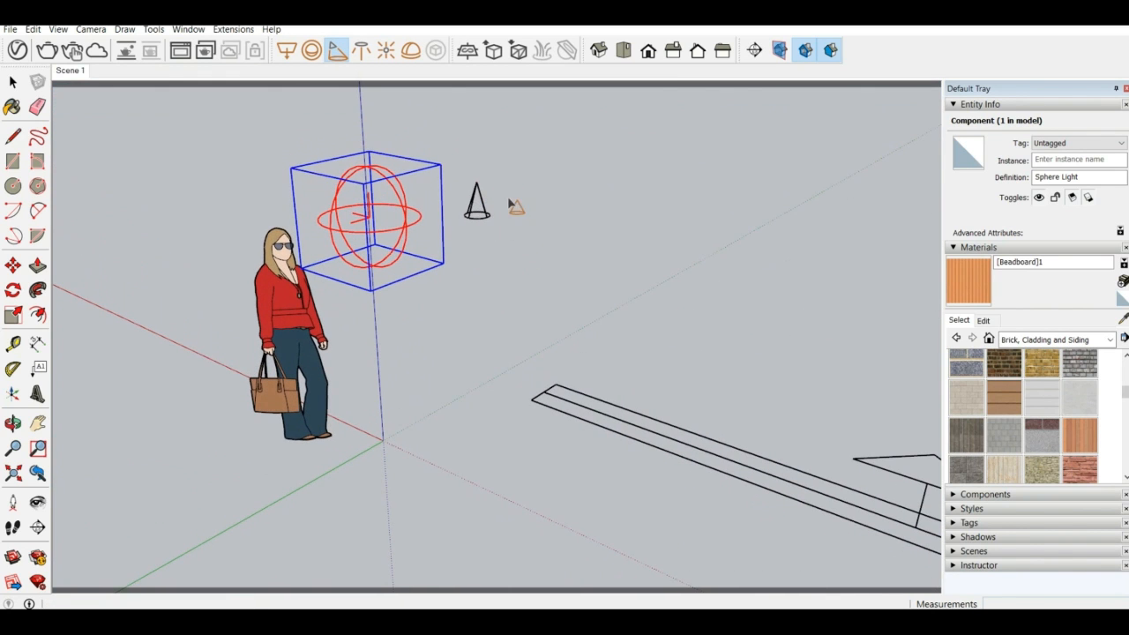
{"action": "mouse_move", "coordinate": [539, 167]}
{"action": "middle_mouse_down"}
{"action": "mouse_move", "coordinate": [222, 219]}
{"action": "mouse_move", "coordinate": [545, 172]}
{"action": "middle_mouse_up"}
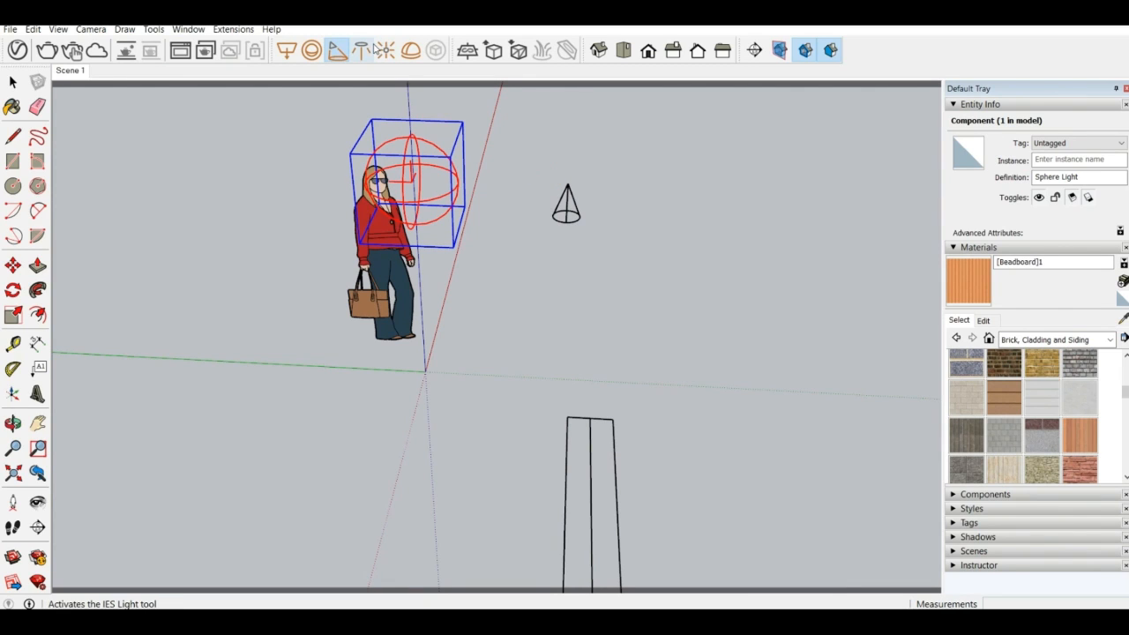
Start a V-Ray IES light and browse to the IES Lights folder inside Skechup and Vray on DATA (D:)
{"action": "left_click", "coordinate": [369, 51]}
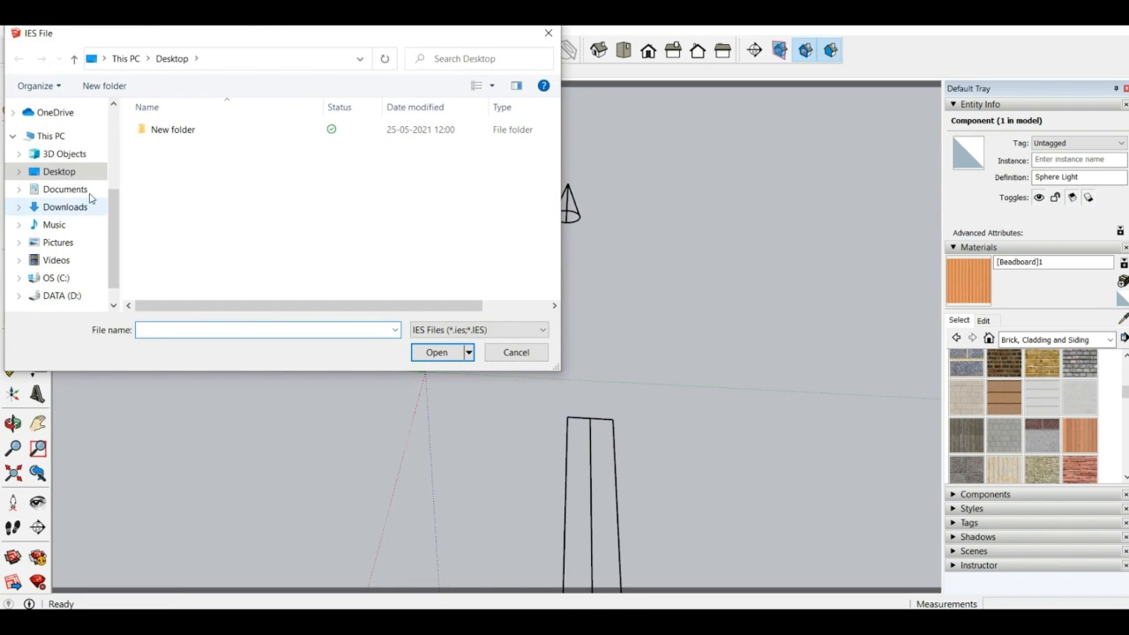
{"action": "left_click", "coordinate": [71, 295]}
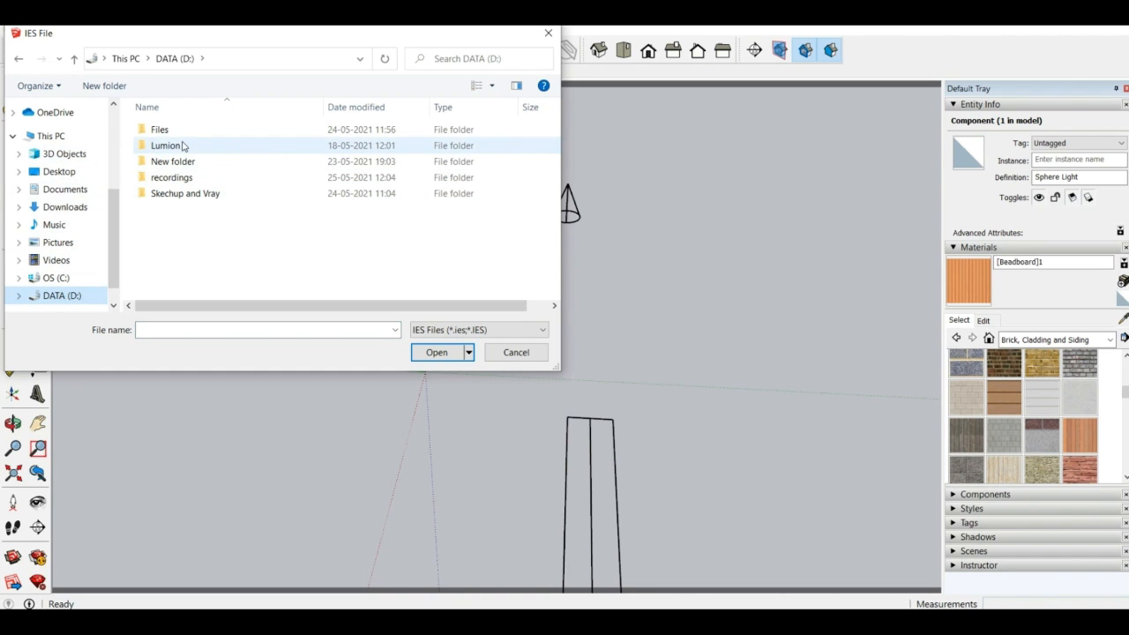
{"action": "double_click", "coordinate": [189, 161]}
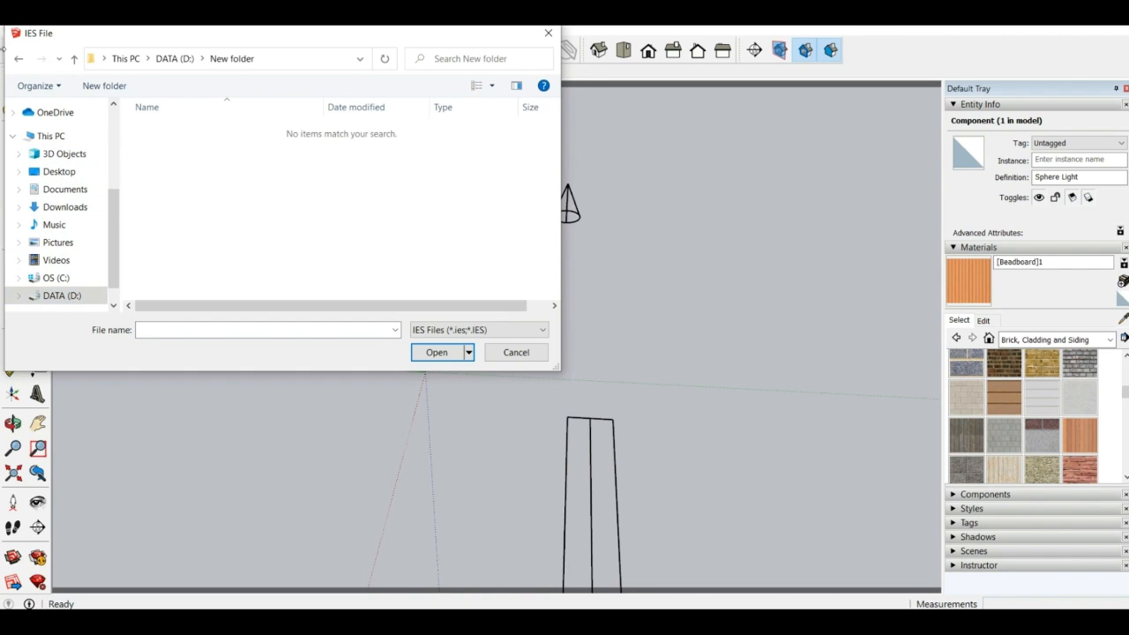
{"action": "left_click", "coordinate": [21, 60]}
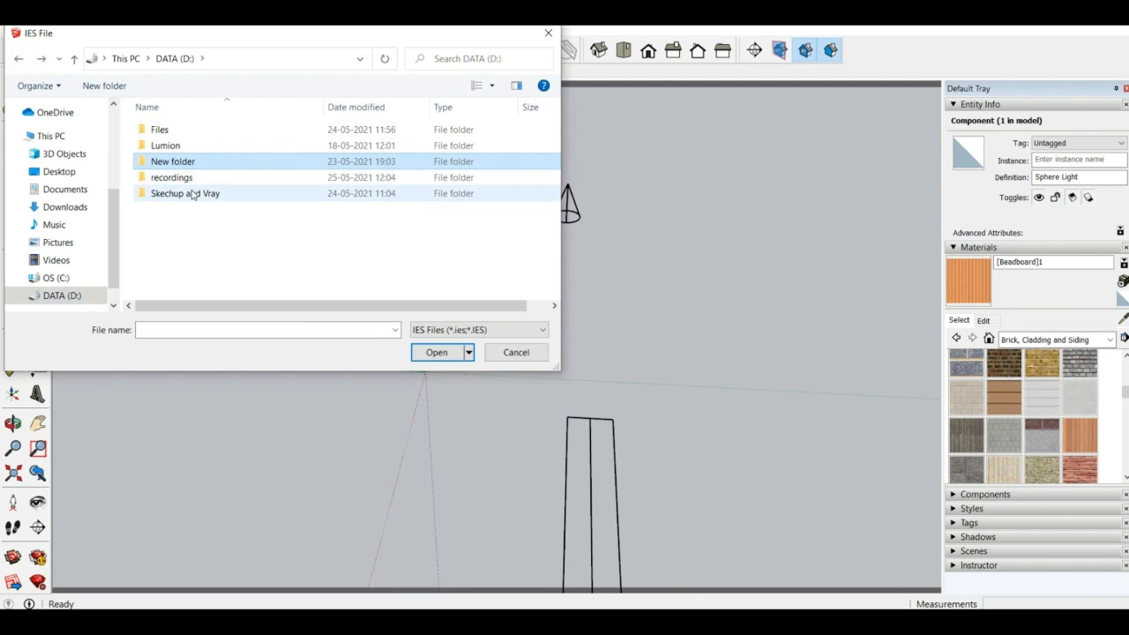
{"action": "double_click", "coordinate": [192, 194]}
{"action": "double_click", "coordinate": [177, 129]}
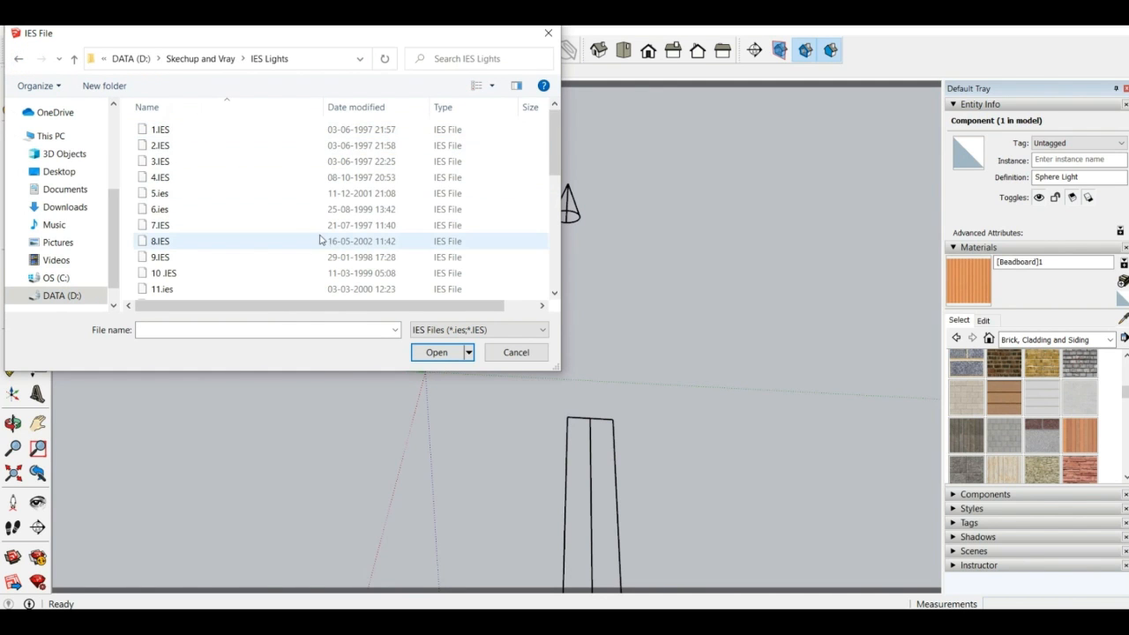
Load the 30.IES profile and place the IES light in the empty space away from the other lights
{"action": "scroll", "coordinate": [318, 234], "scroll_direction": "down", "scroll_amount": 5}
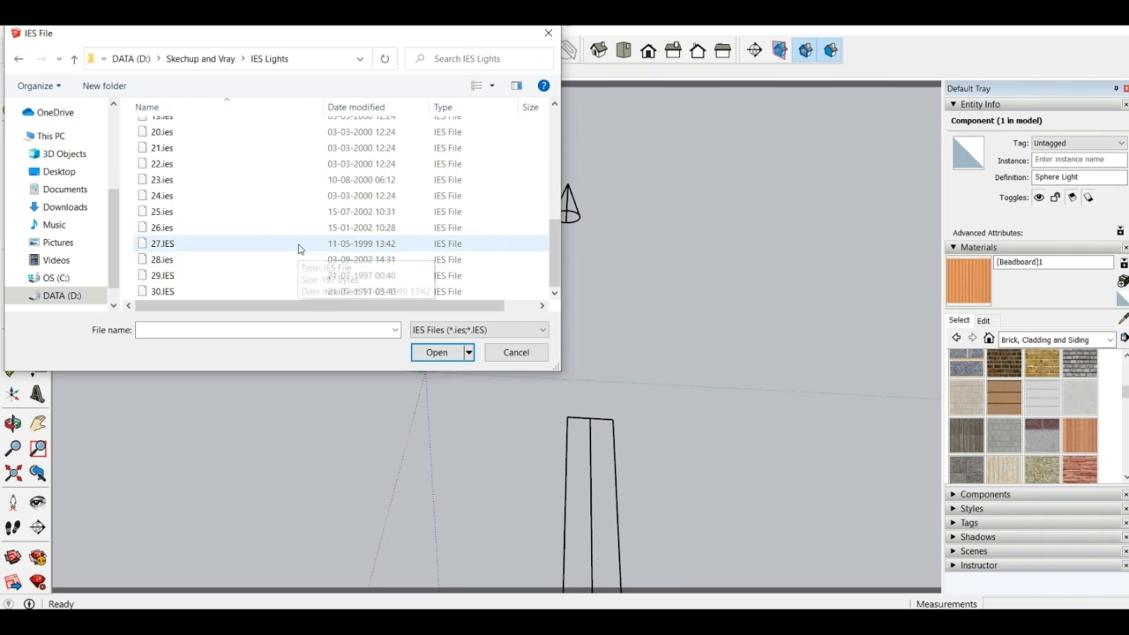
{"action": "scroll", "coordinate": [304, 247], "scroll_direction": "up", "scroll_amount": 5}
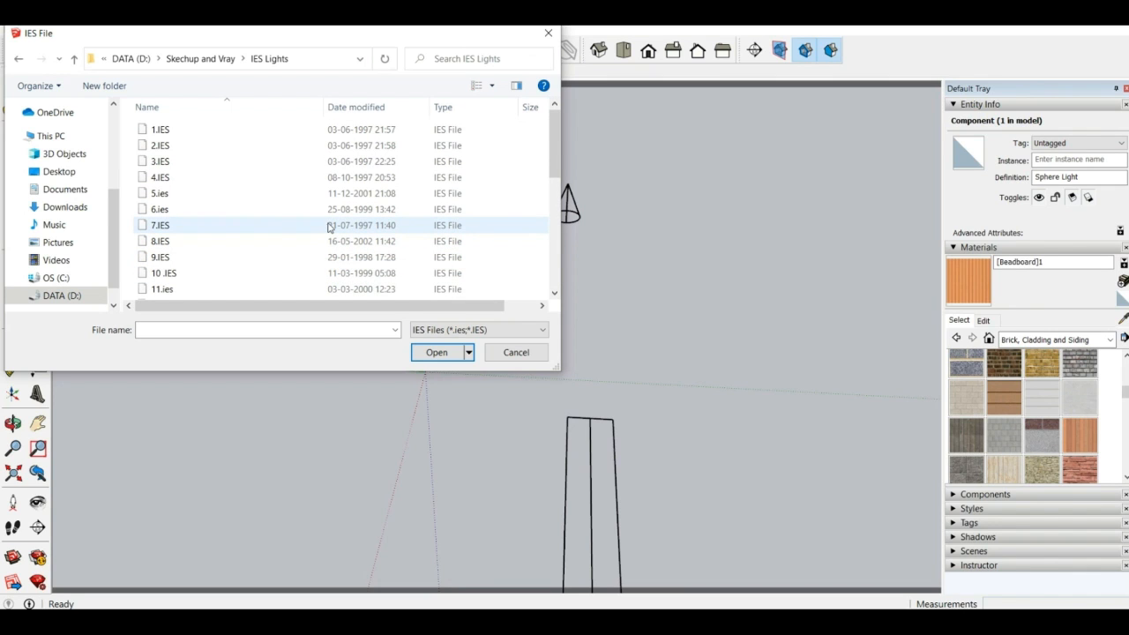
{"action": "scroll", "coordinate": [348, 194], "scroll_direction": "down", "scroll_amount": 6}
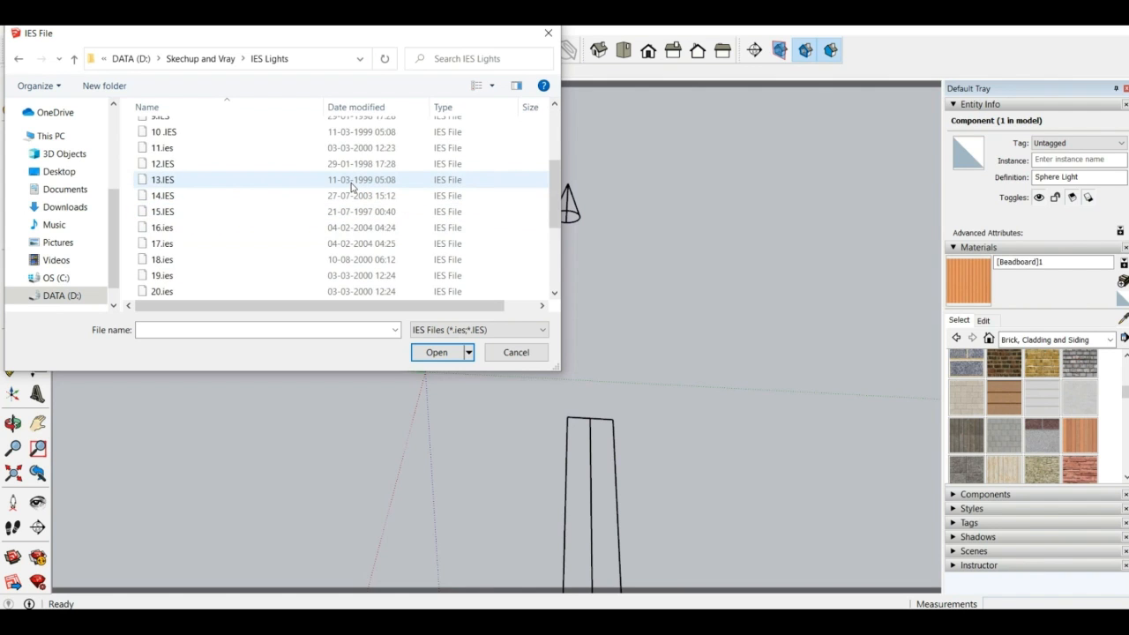
{"action": "scroll", "coordinate": [351, 188], "scroll_direction": "up", "scroll_amount": 6}
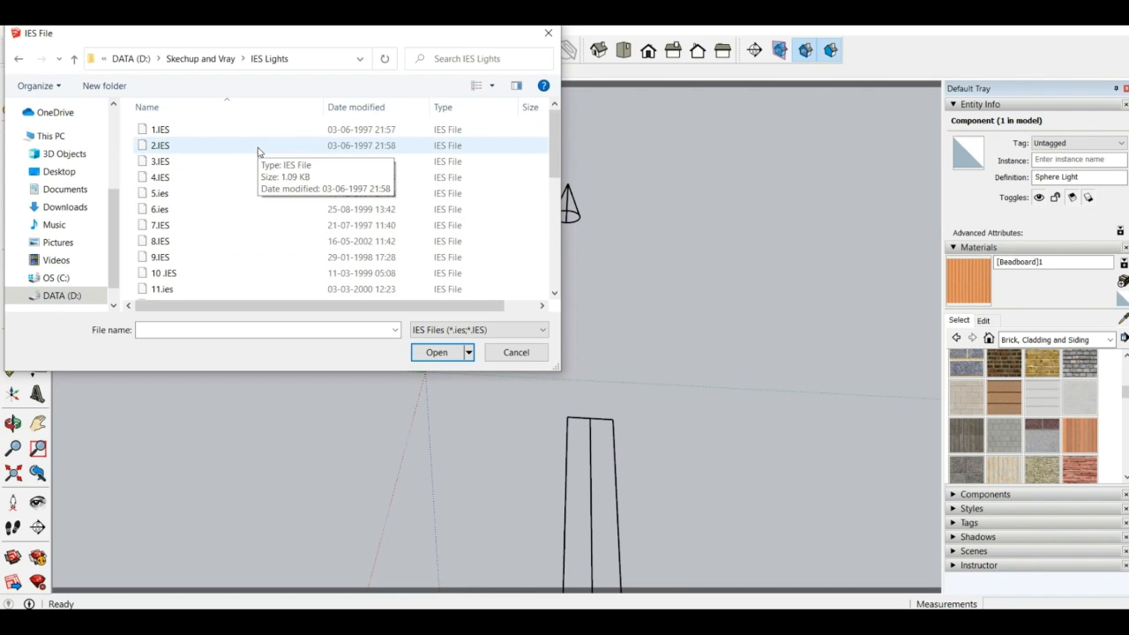
{"action": "scroll", "coordinate": [247, 176], "scroll_direction": "down", "scroll_amount": 6}
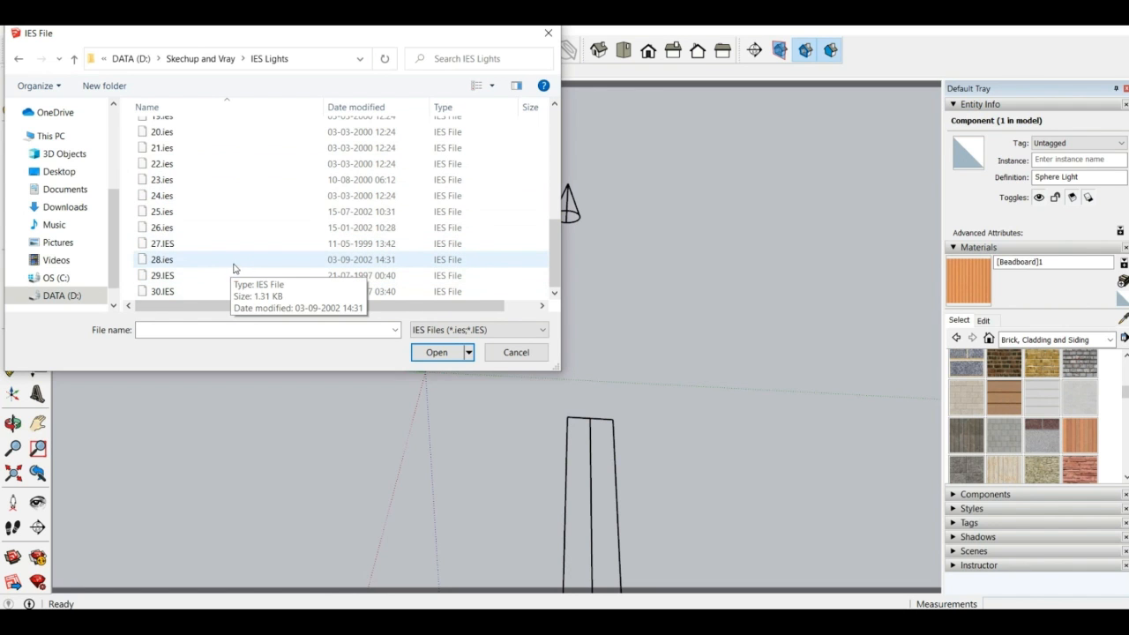
{"action": "left_click", "coordinate": [245, 291]}
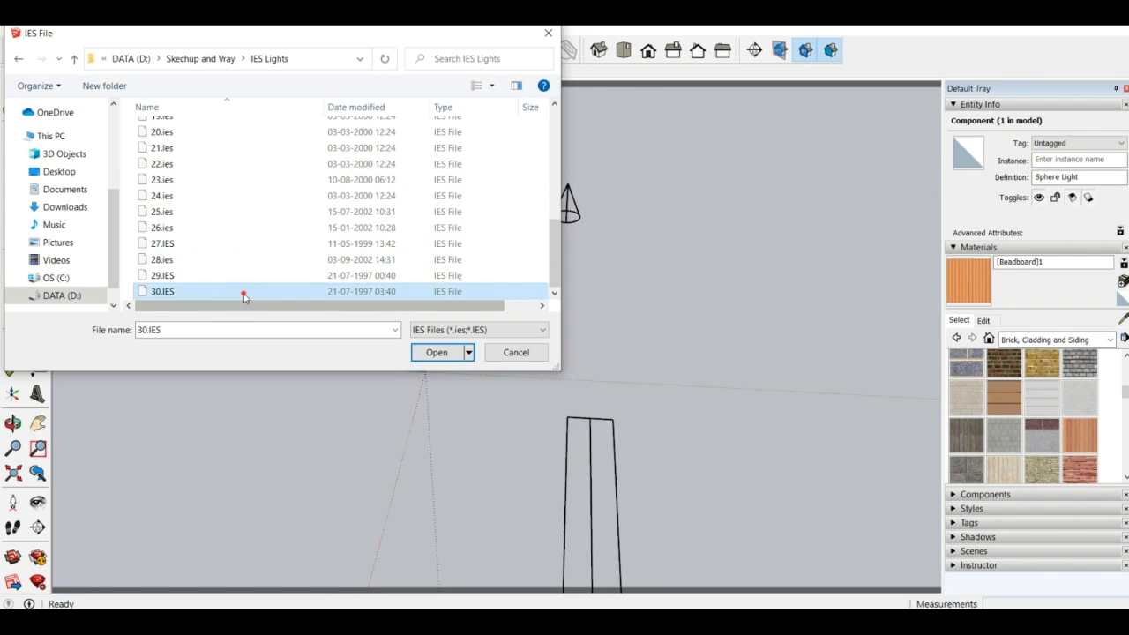
{"action": "left_click", "coordinate": [434, 352]}
{"action": "middle_click_drag", "start_coordinate": [491, 329], "coordinate": [785, 150]}
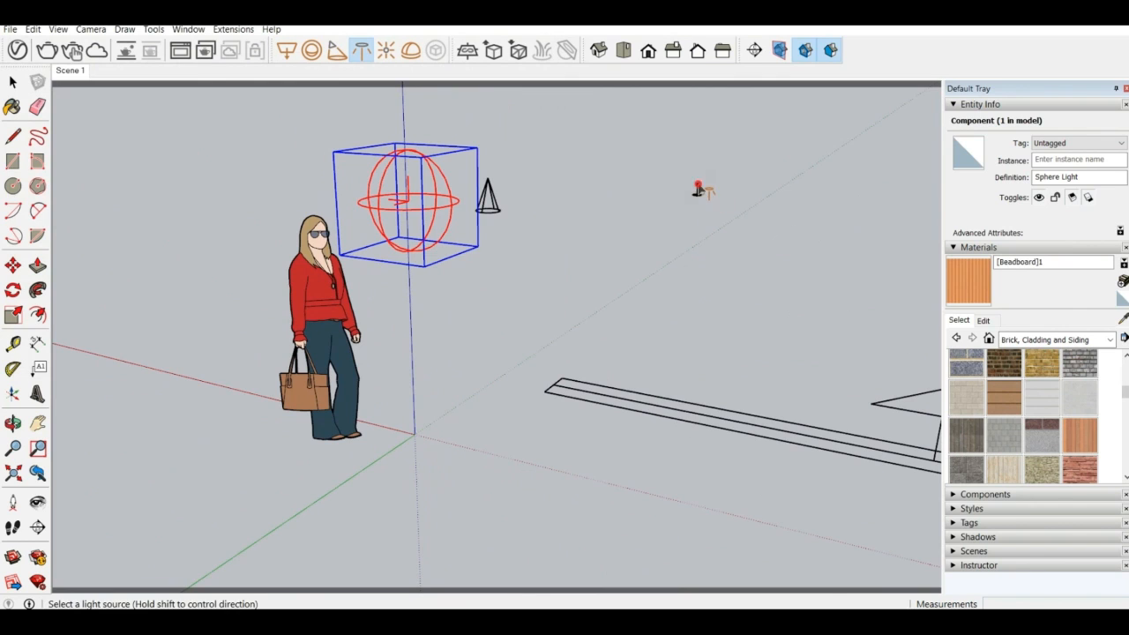
{"action": "middle_click_drag", "start_coordinate": [700, 186], "coordinate": [496, 311]}
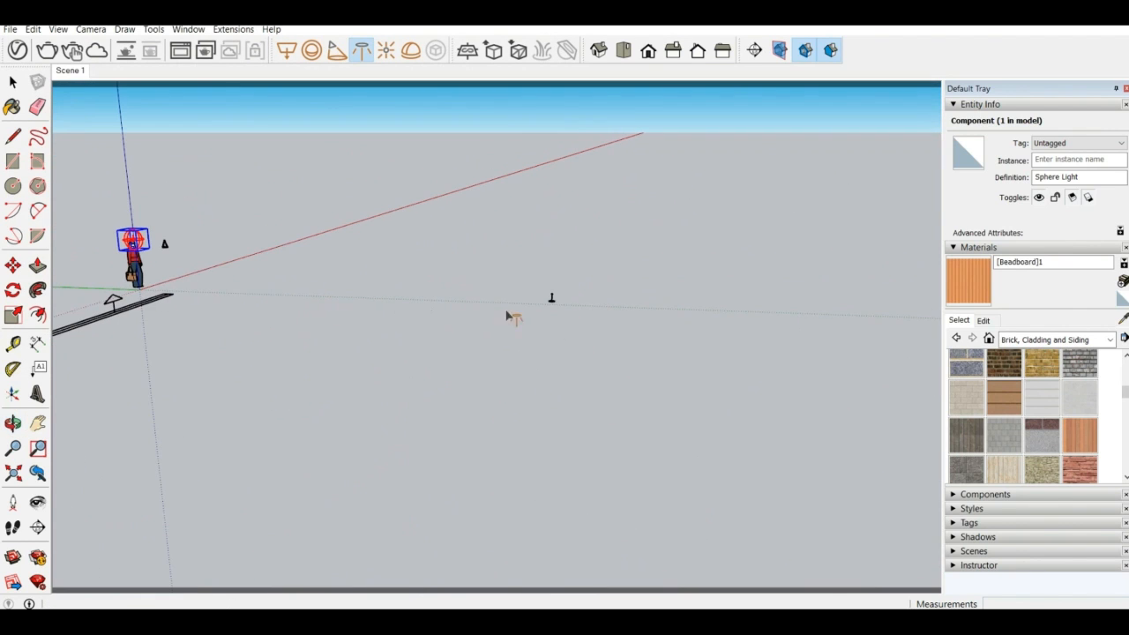
Move the distant IES light back towards the figure, beside the sphere and spot lights
{"action": "left_click", "coordinate": [12, 81]}
{"action": "left_click", "coordinate": [552, 298]}
{"action": "left_click", "coordinate": [13, 264]}
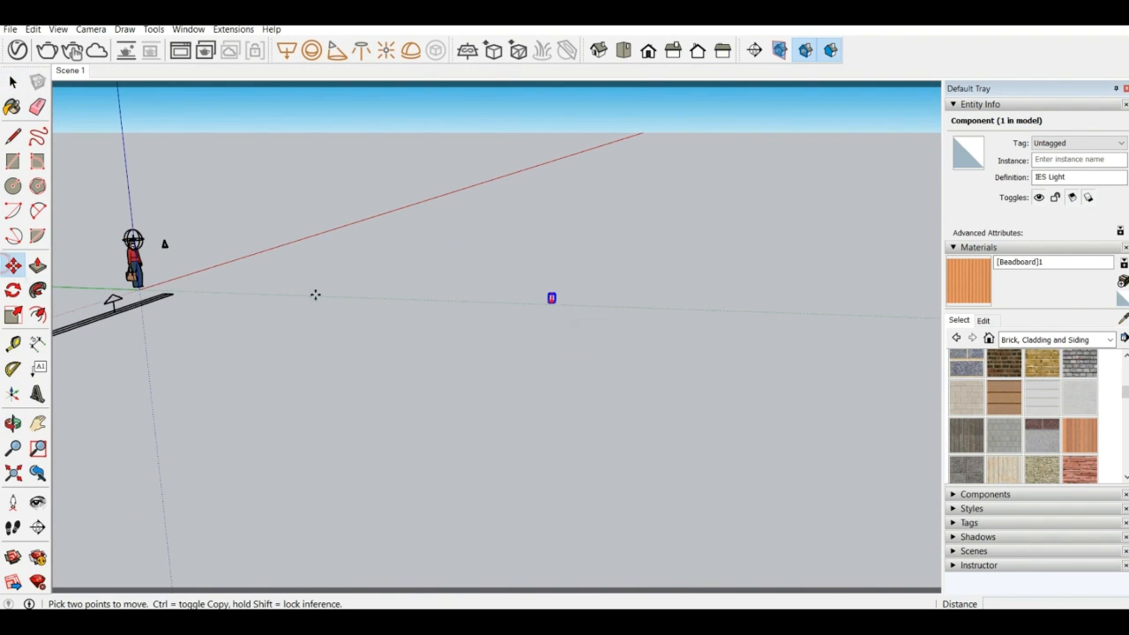
{"action": "left_click", "coordinate": [552, 296]}
{"action": "scroll", "coordinate": [128, 263], "scroll_direction": "up", "scroll_amount": 4}
{"action": "middle_click_drag", "start_coordinate": [129, 265], "coordinate": [443, 273]}
{"action": "left_click", "coordinate": [633, 310]}
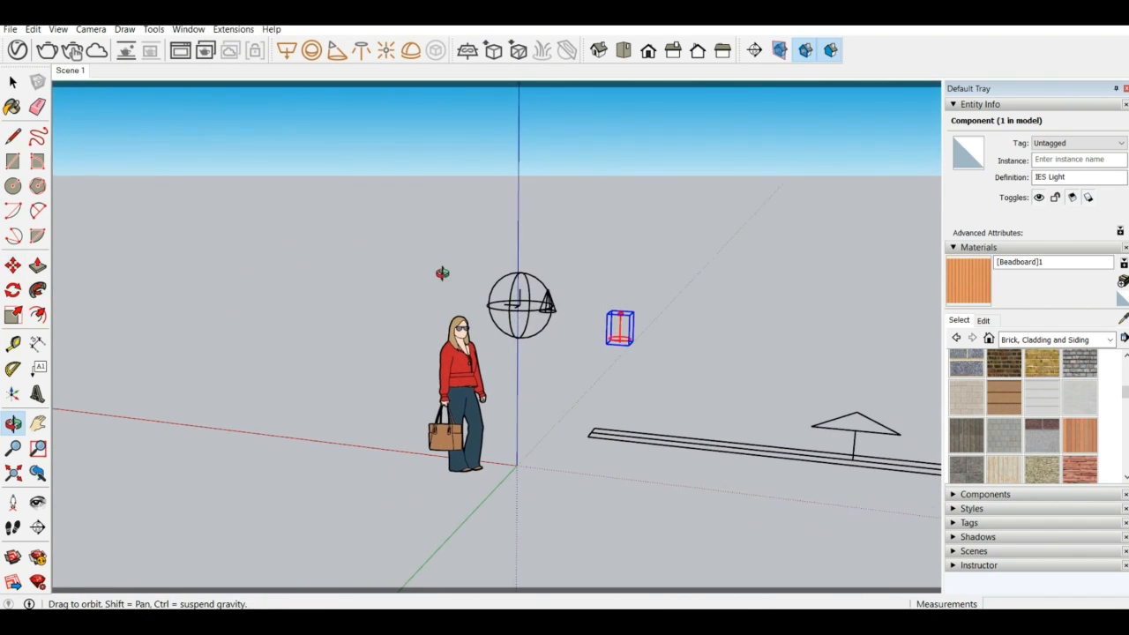
{"action": "scroll", "coordinate": [430, 358], "scroll_direction": "down", "scroll_amount": 2}
{"action": "middle_click_drag", "start_coordinate": [549, 314], "coordinate": [571, 322]}
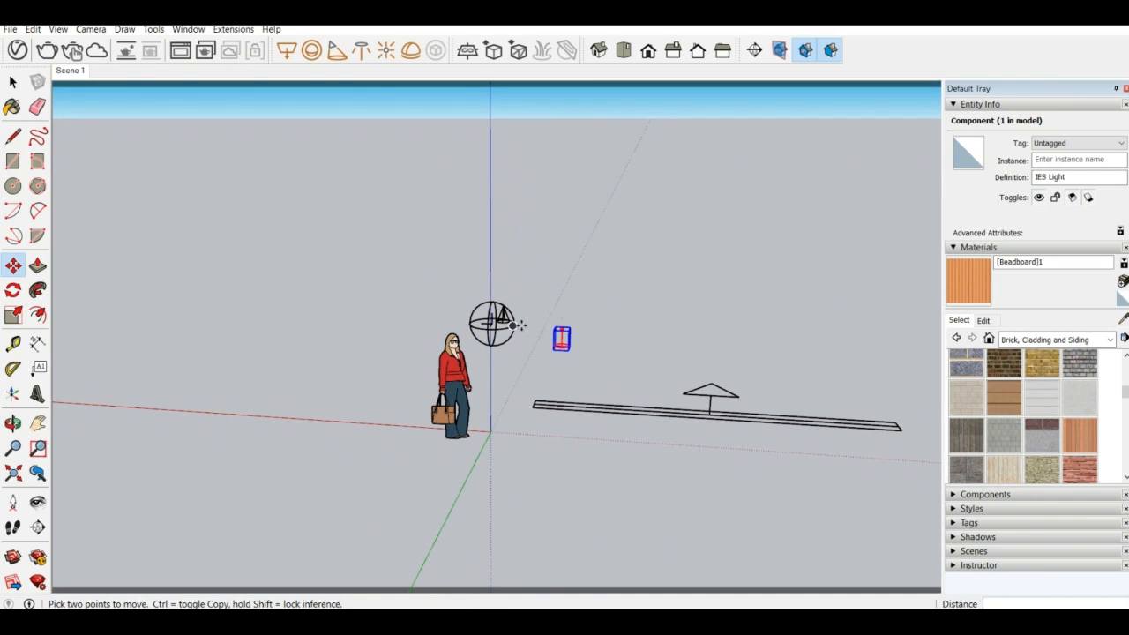
Shift the IES light a short distance so it sits closer to the sphere light
{"action": "middle_click_drag", "start_coordinate": [597, 304], "coordinate": [358, 300]}
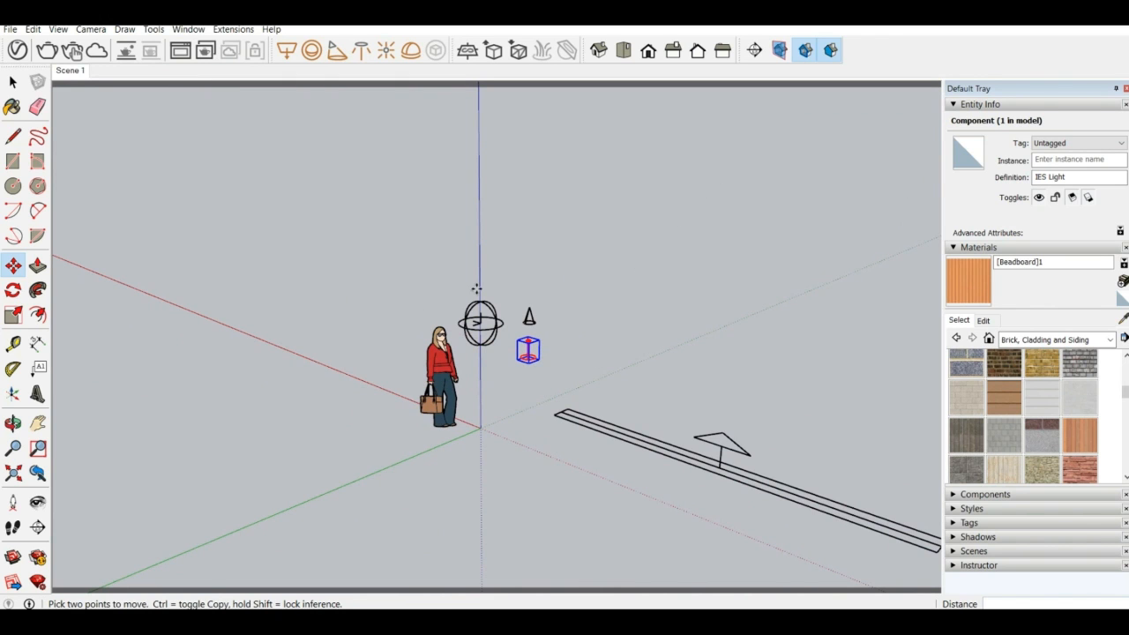
{"action": "middle_click_drag", "start_coordinate": [549, 213], "coordinate": [557, 334]}
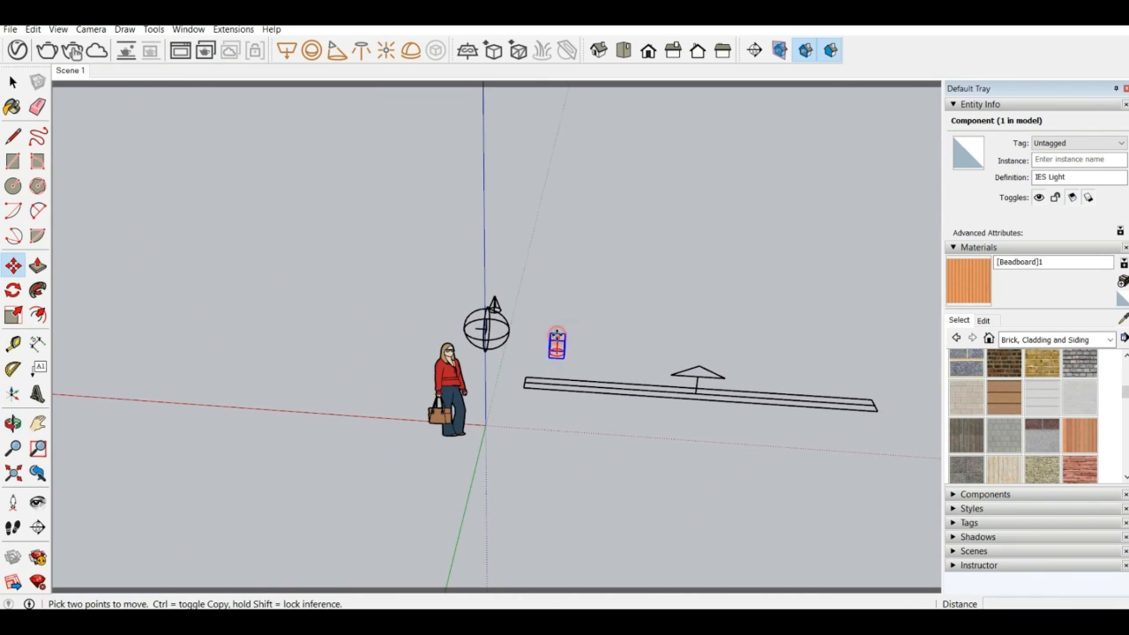
{"action": "left_click", "coordinate": [556, 336]}
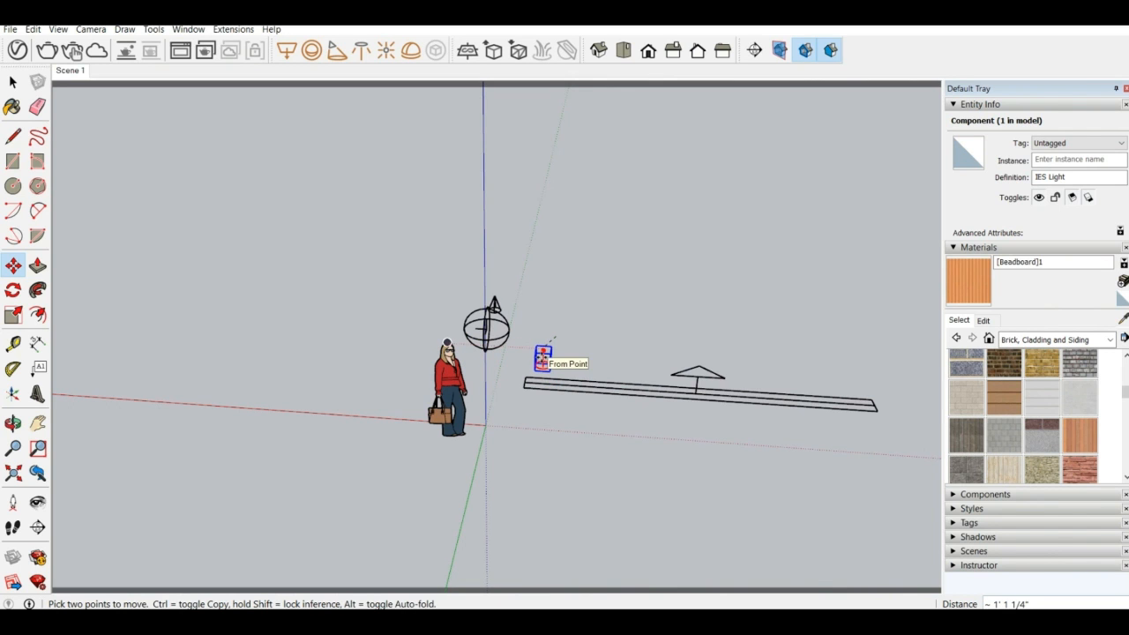
{"action": "middle_click_drag", "start_coordinate": [540, 358], "coordinate": [678, 277]}
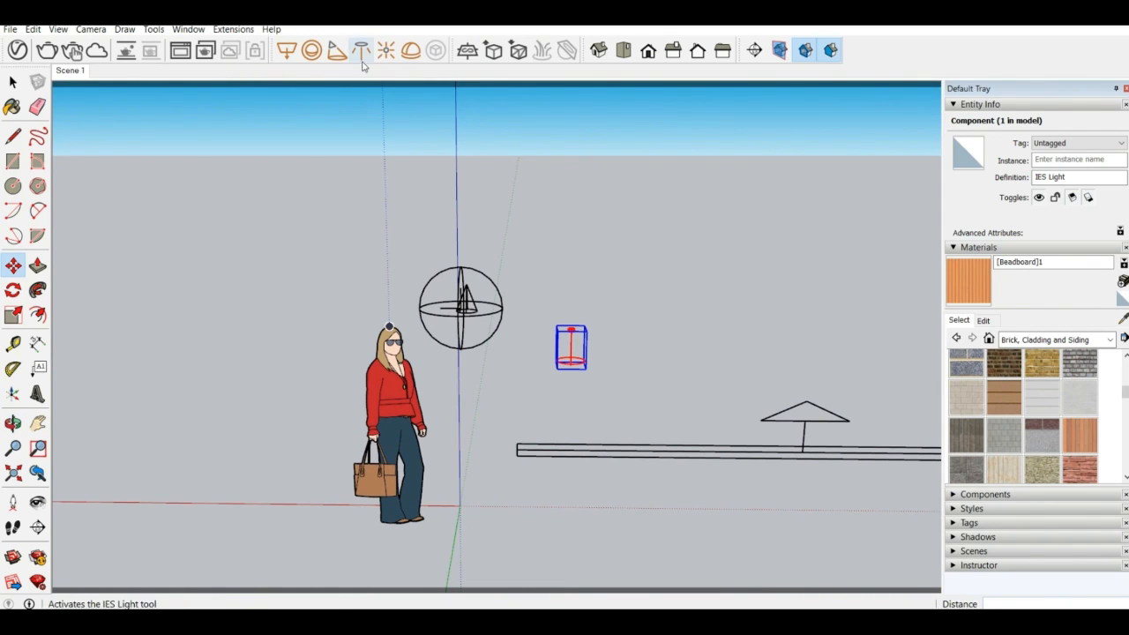
Place a V-Ray omni light in the open space behind the long rectangle light strip
{"action": "left_click", "coordinate": [387, 51]}
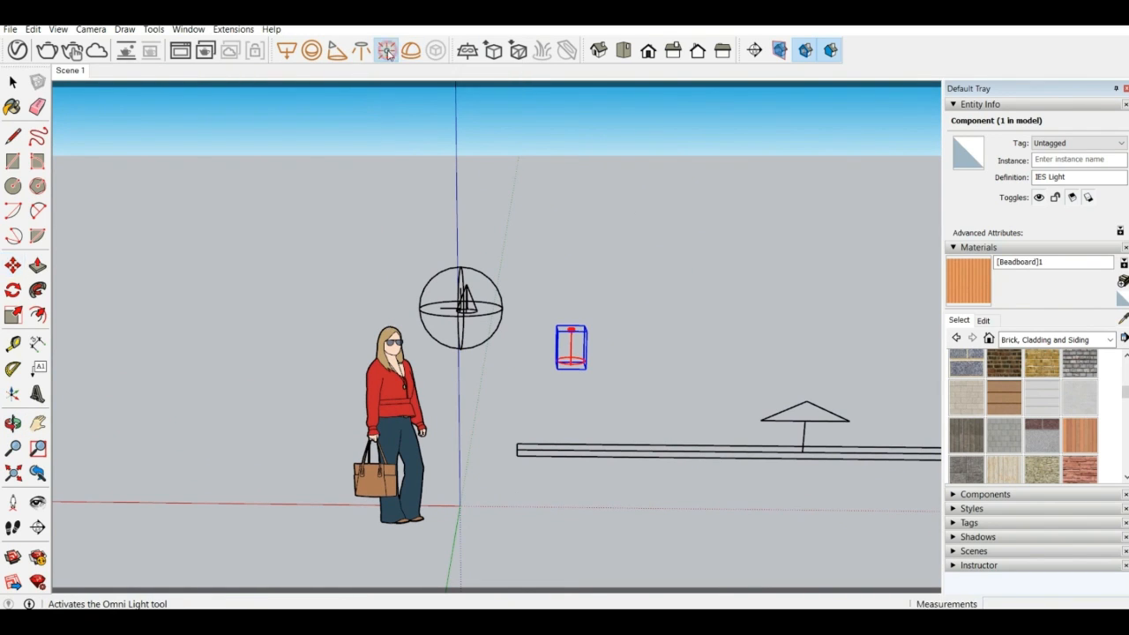
{"action": "scroll", "coordinate": [646, 337], "scroll_direction": "up", "scroll_amount": 5}
{"action": "middle_click_drag", "start_coordinate": [627, 350], "coordinate": [503, 402]}
{"action": "scroll", "coordinate": [159, 253], "scroll_direction": "down", "scroll_amount": 3}
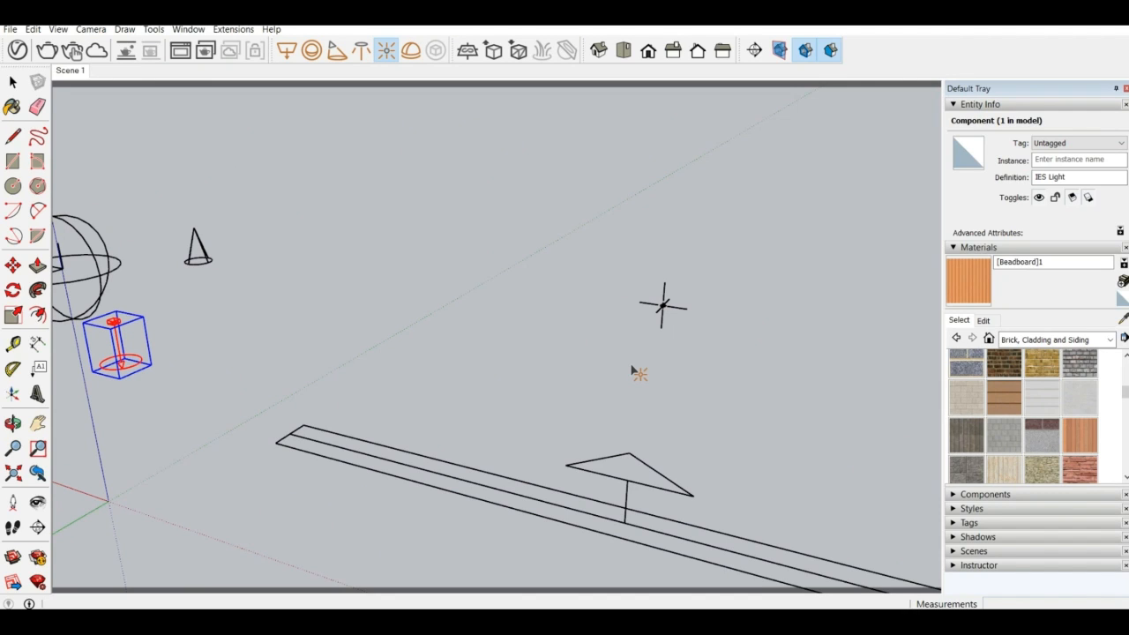
Place a V-Ray dome light near the end of the long rectangle light strip
{"action": "left_click", "coordinate": [411, 50]}
{"action": "left_click", "coordinate": [355, 387]}
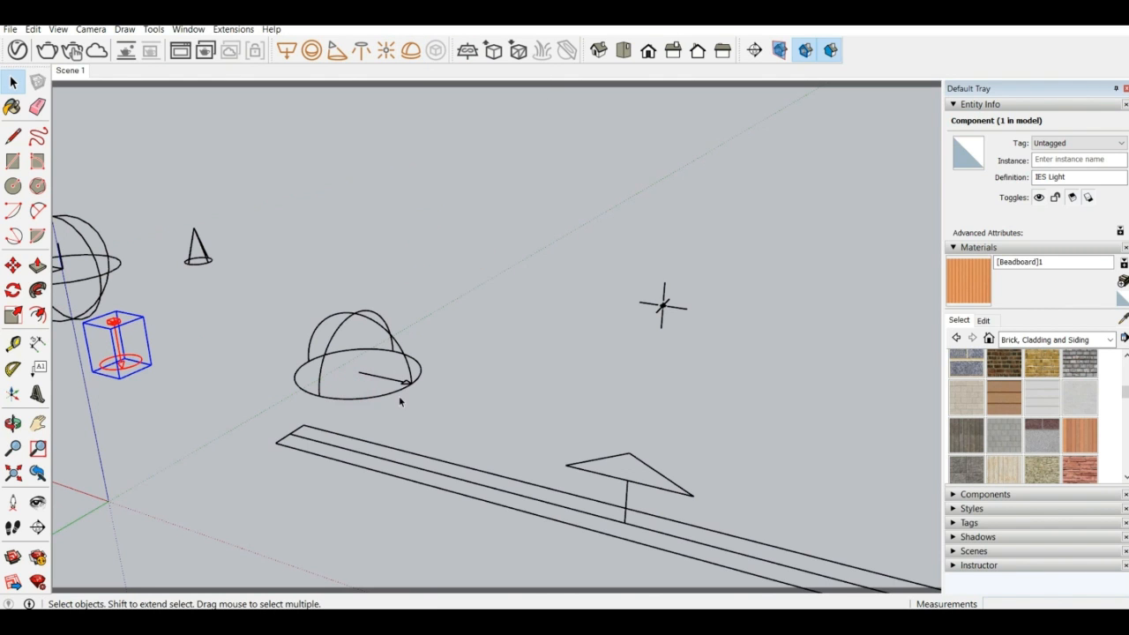
{"action": "middle_click_drag", "start_coordinate": [397, 376], "coordinate": [423, 420]}
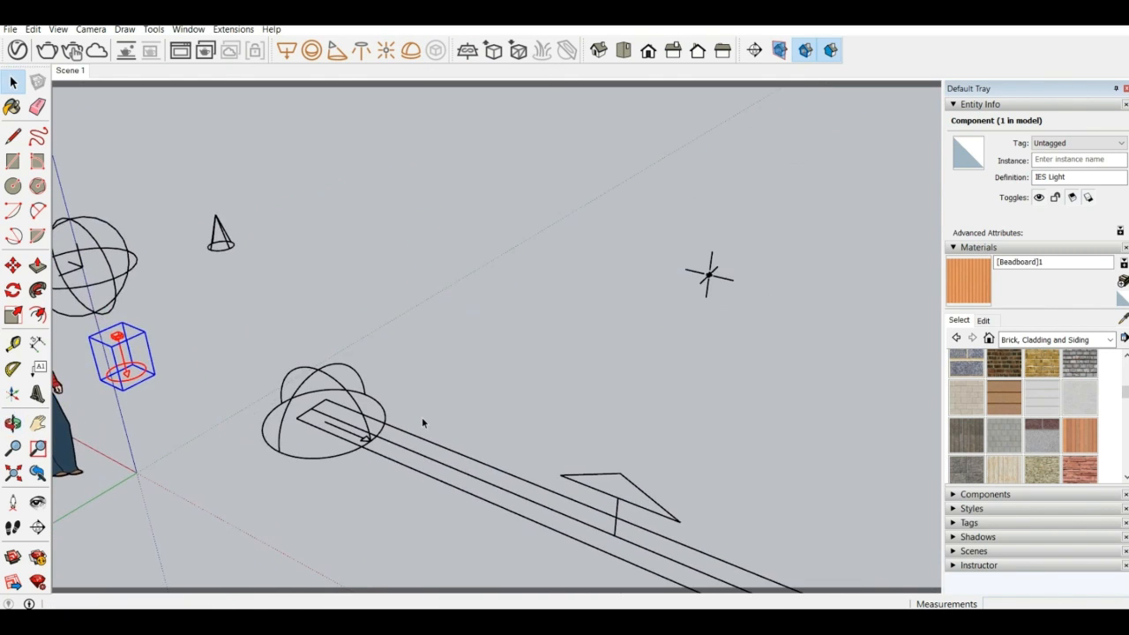
{"action": "middle_click_drag", "start_coordinate": [260, 344], "coordinate": [516, 482]}
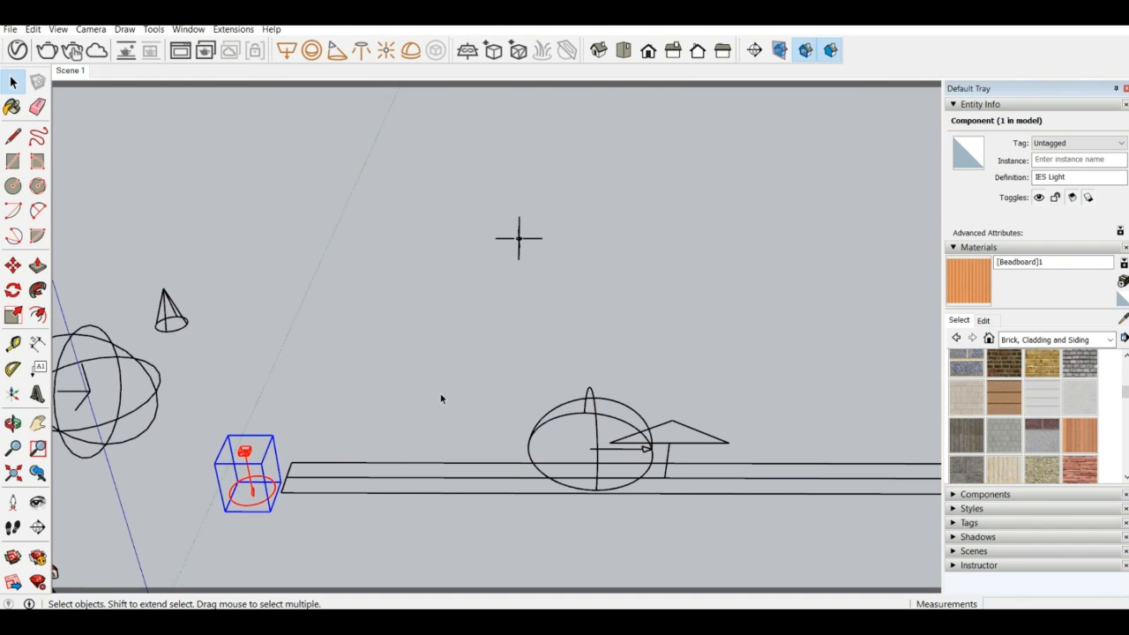
{"action": "scroll", "coordinate": [514, 316], "scroll_direction": "down", "scroll_amount": 3}
{"action": "middle_click_drag", "start_coordinate": [650, 456], "coordinate": [487, 433]}
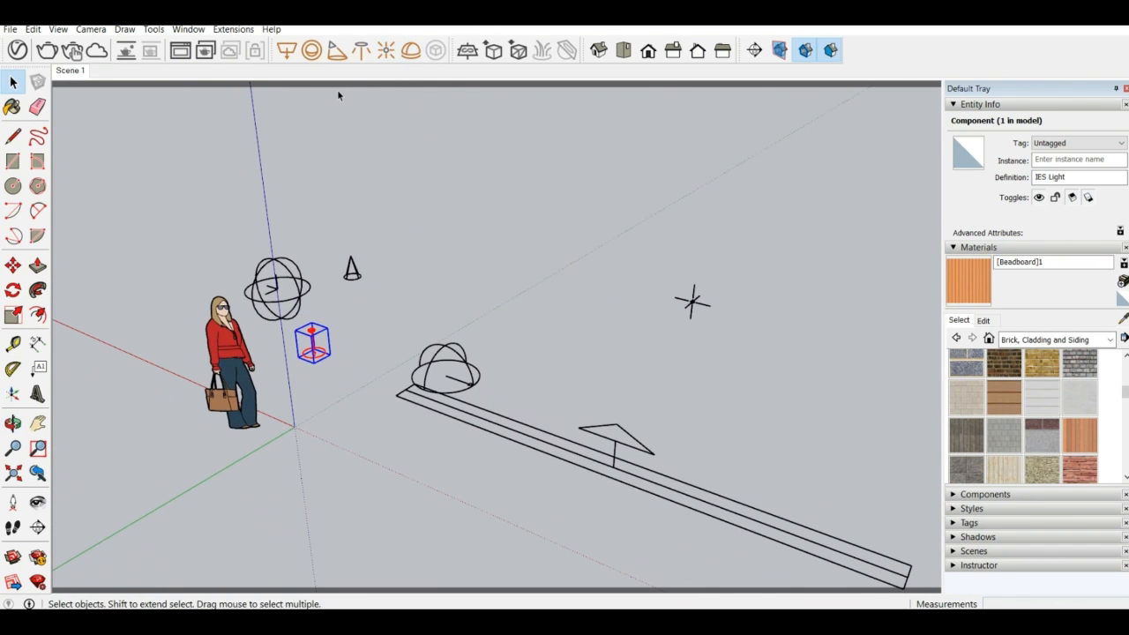
Create 3D text reading "v-ray" and place it in front of the figure's torso
{"action": "middle_click_drag", "start_coordinate": [383, 288], "coordinate": [501, 264]}
{"action": "scroll", "coordinate": [502, 265], "scroll_direction": "down", "scroll_amount": 3}
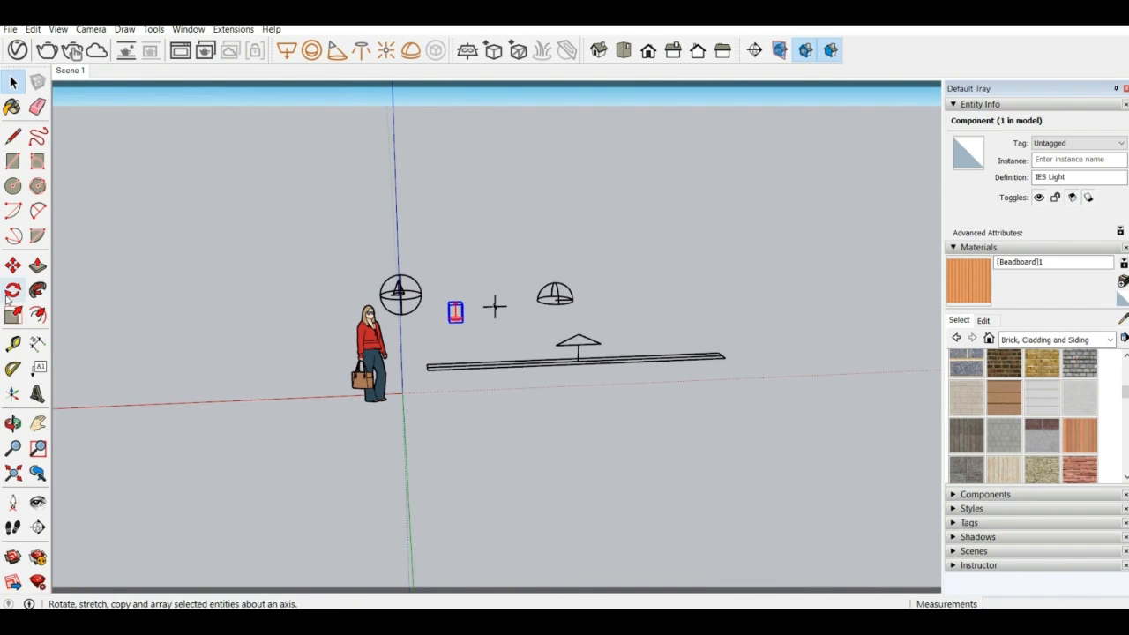
{"action": "left_click", "coordinate": [38, 394]}
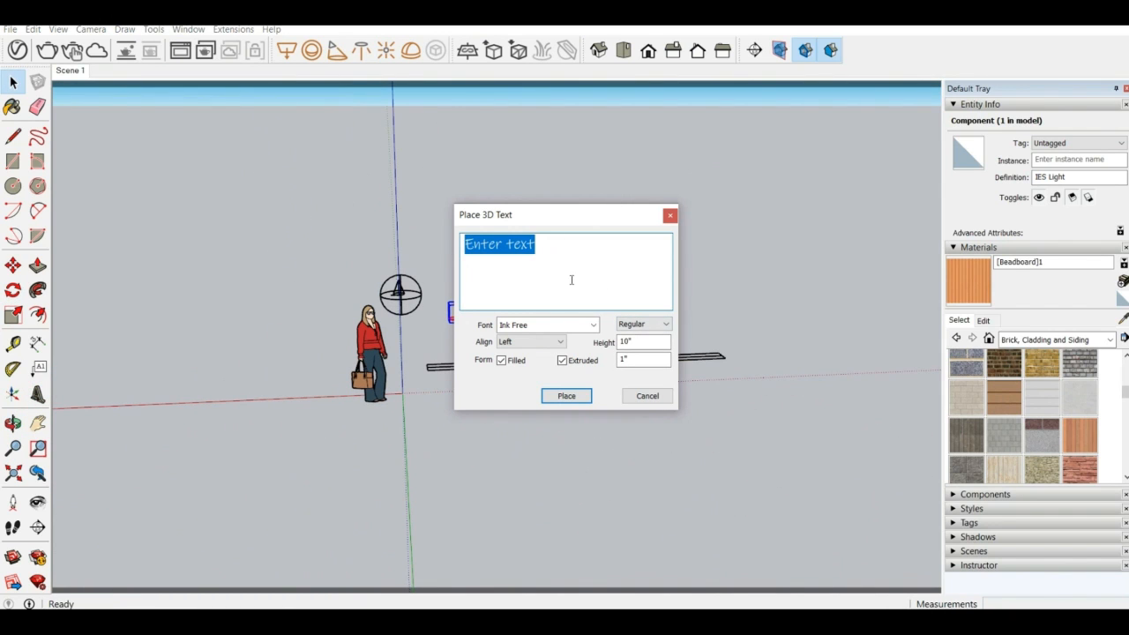
{"action": "type", "text": "V-ray"}
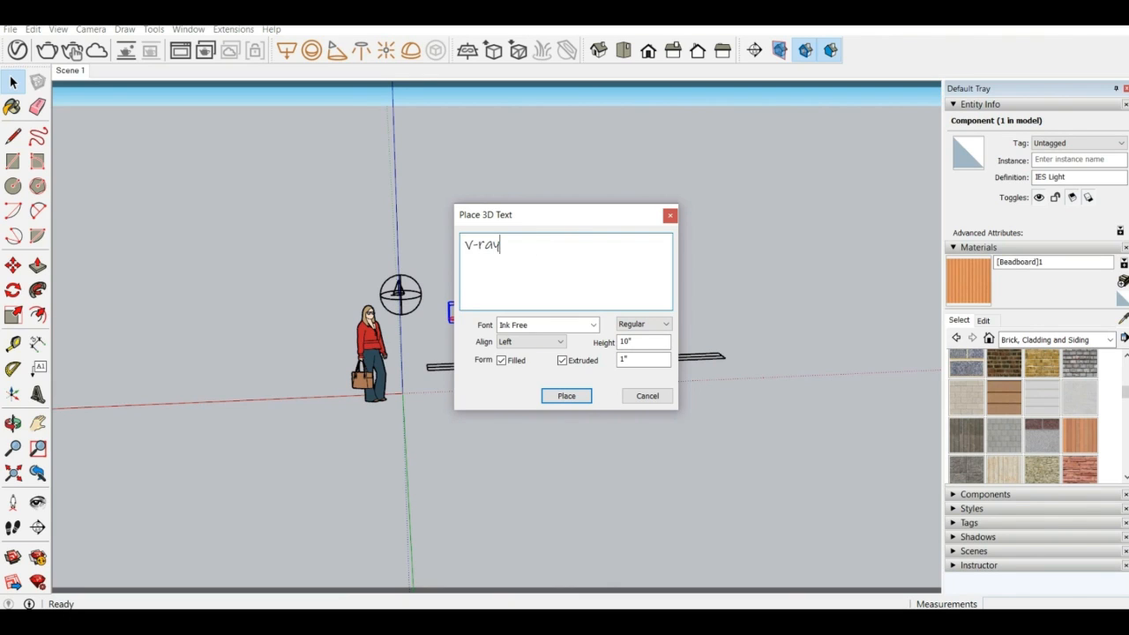
{"action": "left_click", "coordinate": [565, 396]}
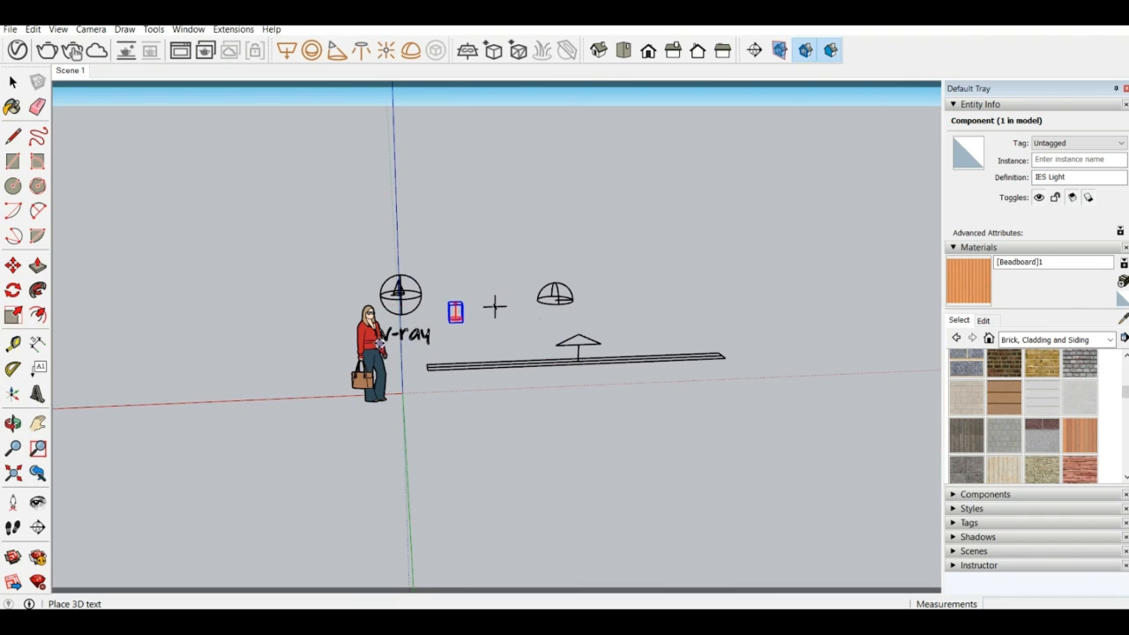
{"action": "left_click", "coordinate": [377, 339]}
Move the "v-ray" 3D text away from the figure into the free space below the IES light
{"action": "scroll", "coordinate": [379, 337], "scroll_direction": "up", "scroll_amount": 5}
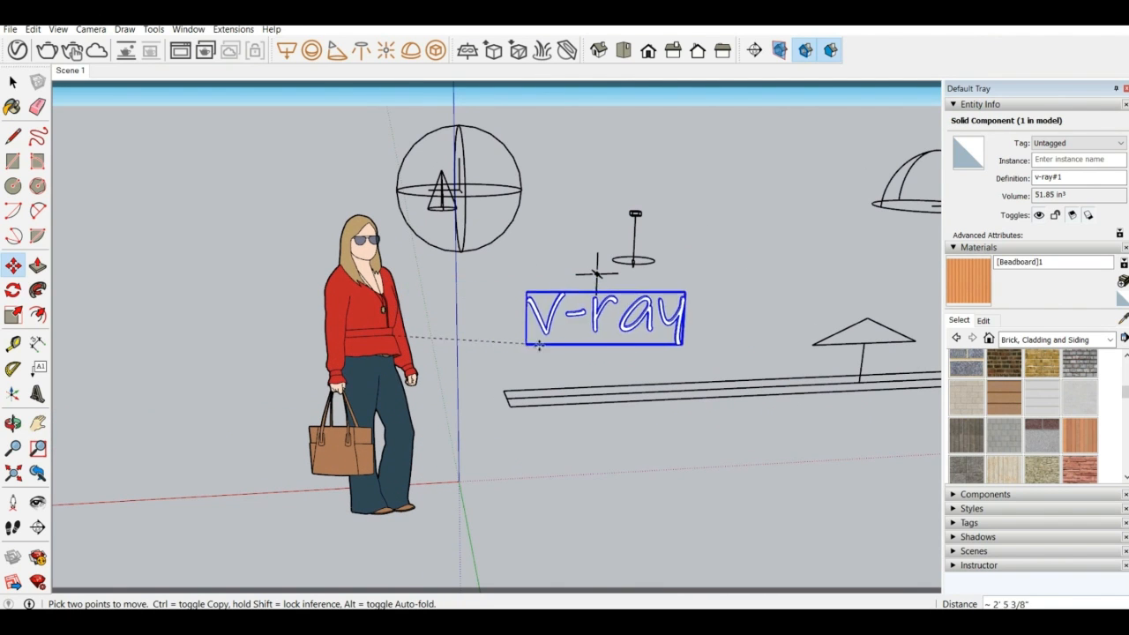
{"action": "left_click", "coordinate": [578, 330]}
{"action": "middle_click_drag", "start_coordinate": [638, 330], "coordinate": [522, 326]}
{"action": "scroll", "coordinate": [533, 320], "scroll_direction": "up", "scroll_amount": 1}
{"action": "scroll", "coordinate": [533, 320], "scroll_direction": "up", "scroll_amount": 1}
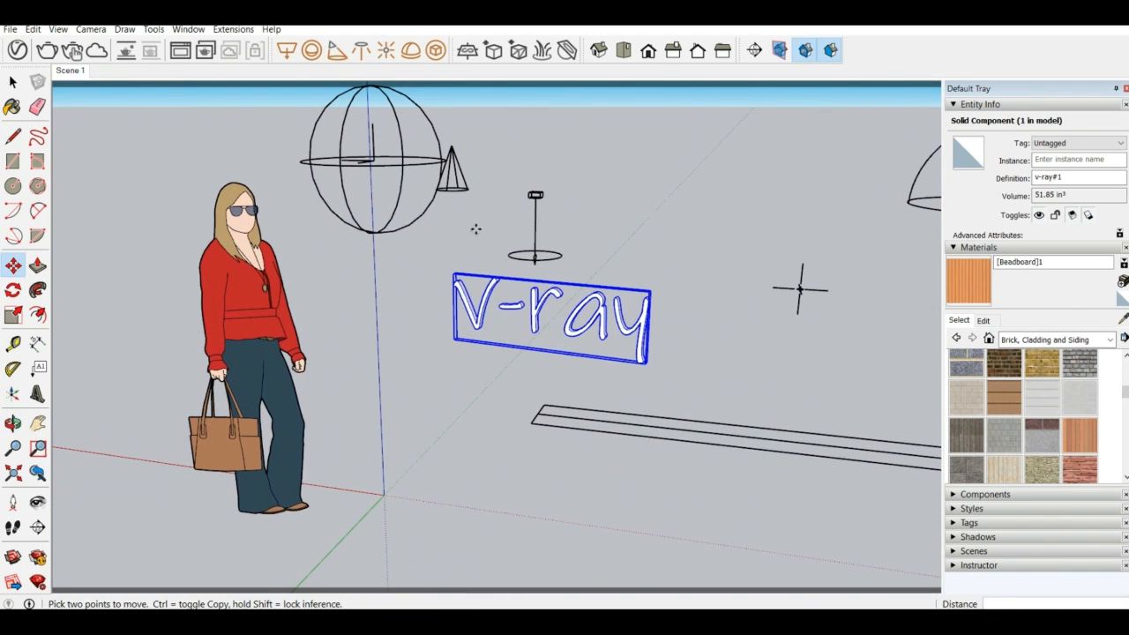
Paint the "v-ray" 3D text with the orange [Beadboard]1 material and clear the selection
{"action": "left_click", "coordinate": [973, 289]}
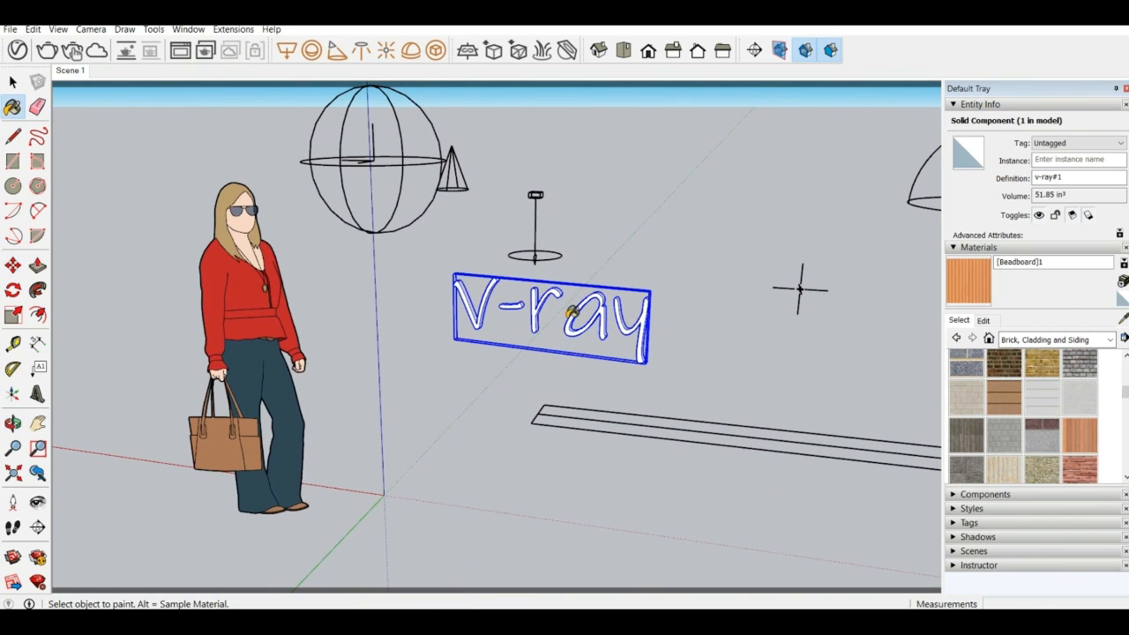
{"action": "left_click", "coordinate": [575, 317]}
{"action": "scroll", "coordinate": [556, 320], "scroll_direction": "up", "scroll_amount": 3}
{"action": "scroll", "coordinate": [556, 320], "scroll_direction": "down", "scroll_amount": 3}
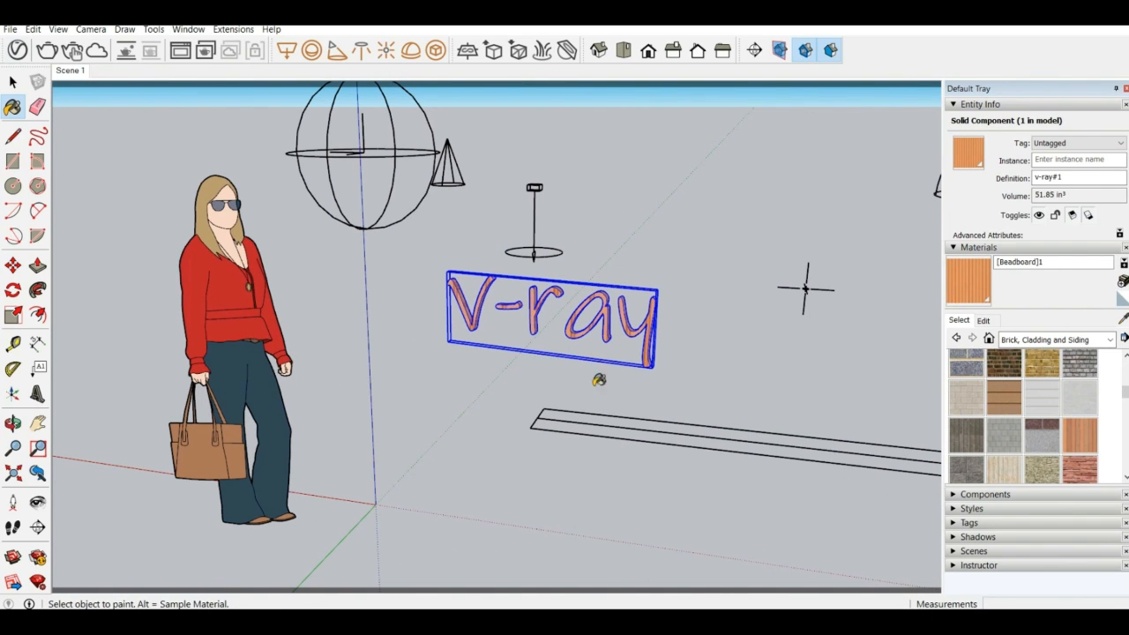
{"action": "left_click", "coordinate": [13, 81]}
{"action": "left_click", "coordinate": [133, 138]}
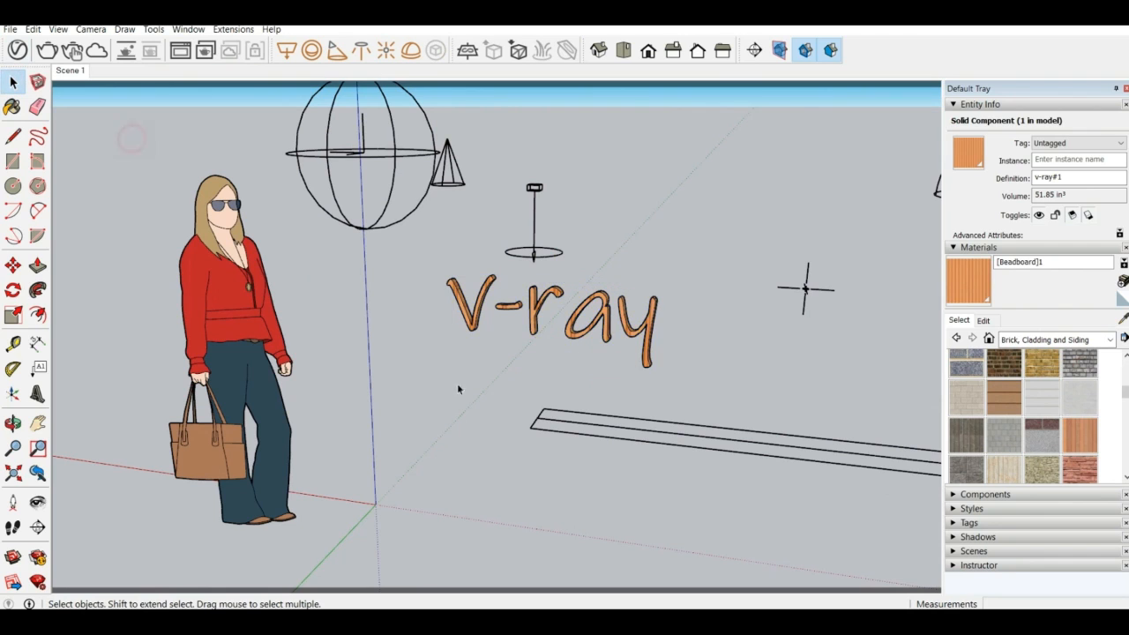
Convert the "v-ray" 3D text component into a V-Ray mesh light
{"action": "middle_click_drag", "start_coordinate": [526, 327], "coordinate": [589, 351]}
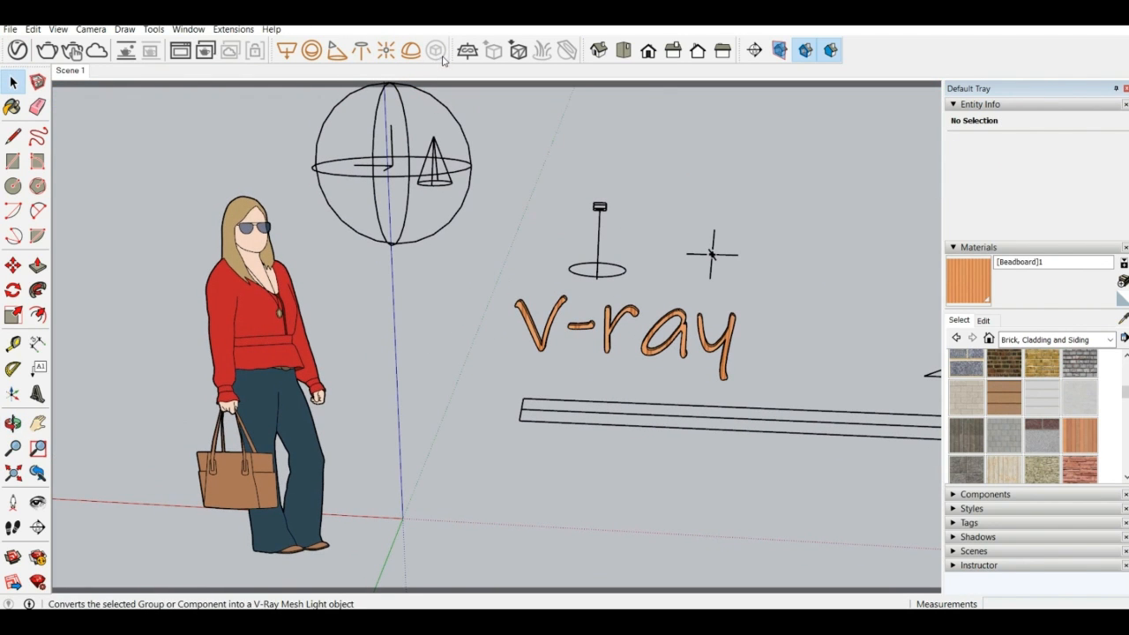
{"action": "left_click", "coordinate": [613, 327]}
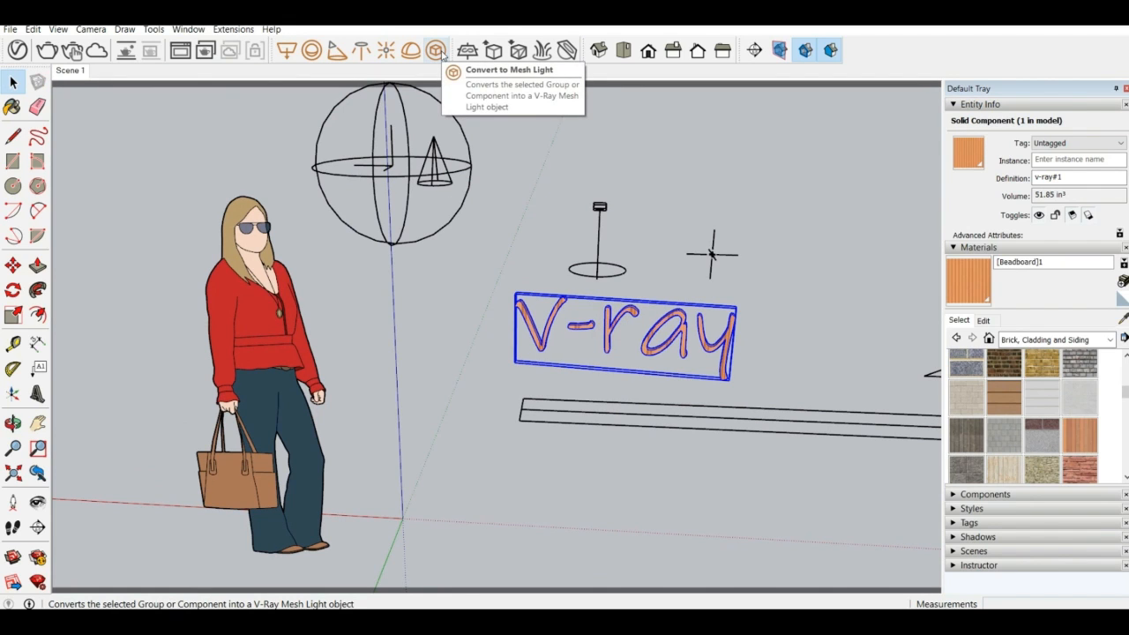
{"action": "left_click", "coordinate": [437, 50]}
{"action": "middle_click_drag", "start_coordinate": [703, 318], "coordinate": [746, 273]}
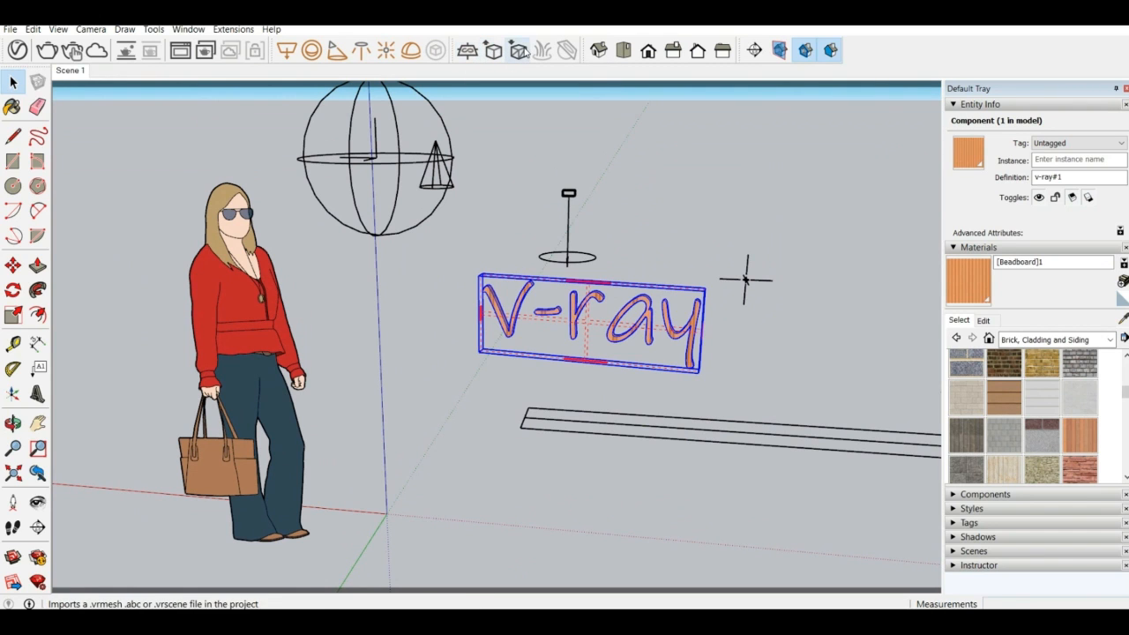
{"action": "scroll", "coordinate": [264, 146], "scroll_direction": "down", "scroll_amount": 5}
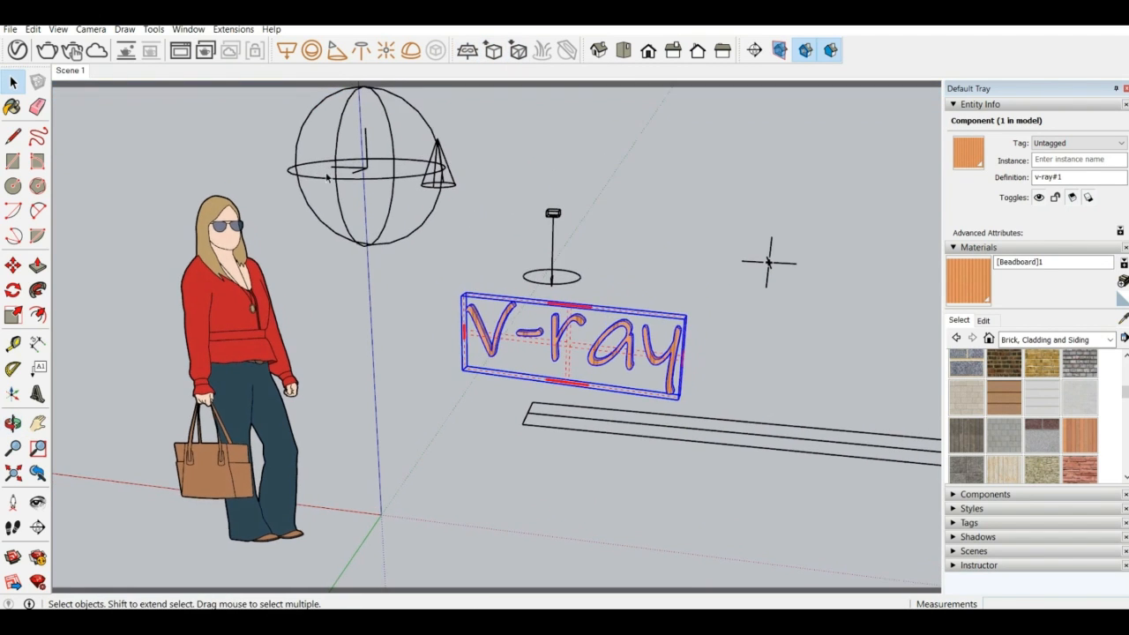
Draw a ground rectangle of about 8' by 5' 5" in the open space in front of the long rectangle light strip
{"action": "left_click", "coordinate": [13, 160]}
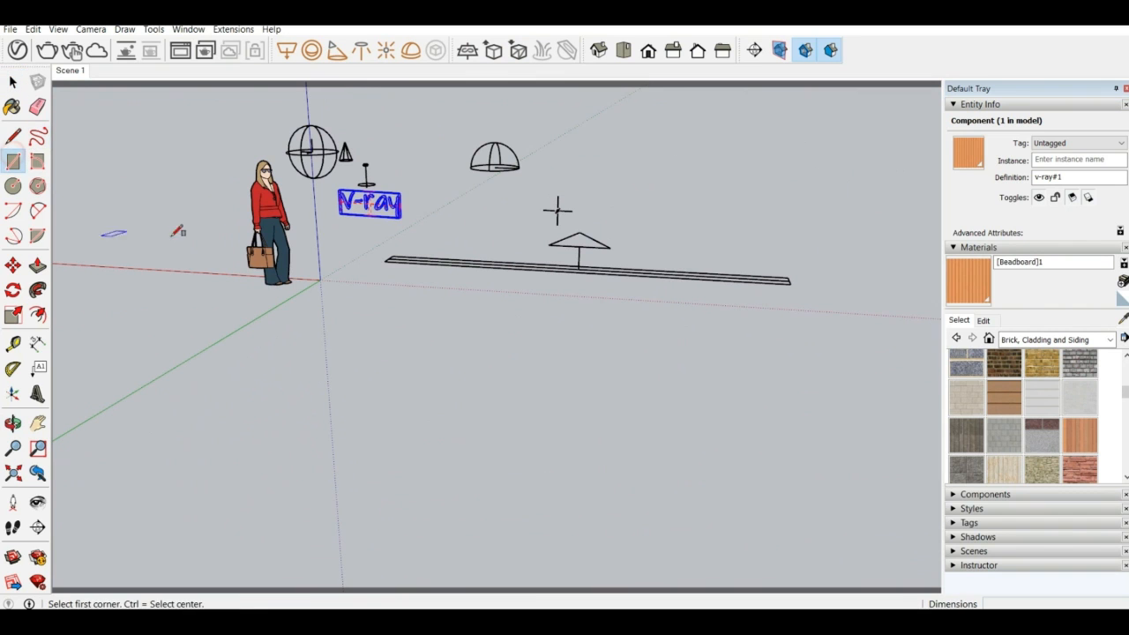
{"action": "left_click", "coordinate": [355, 311]}
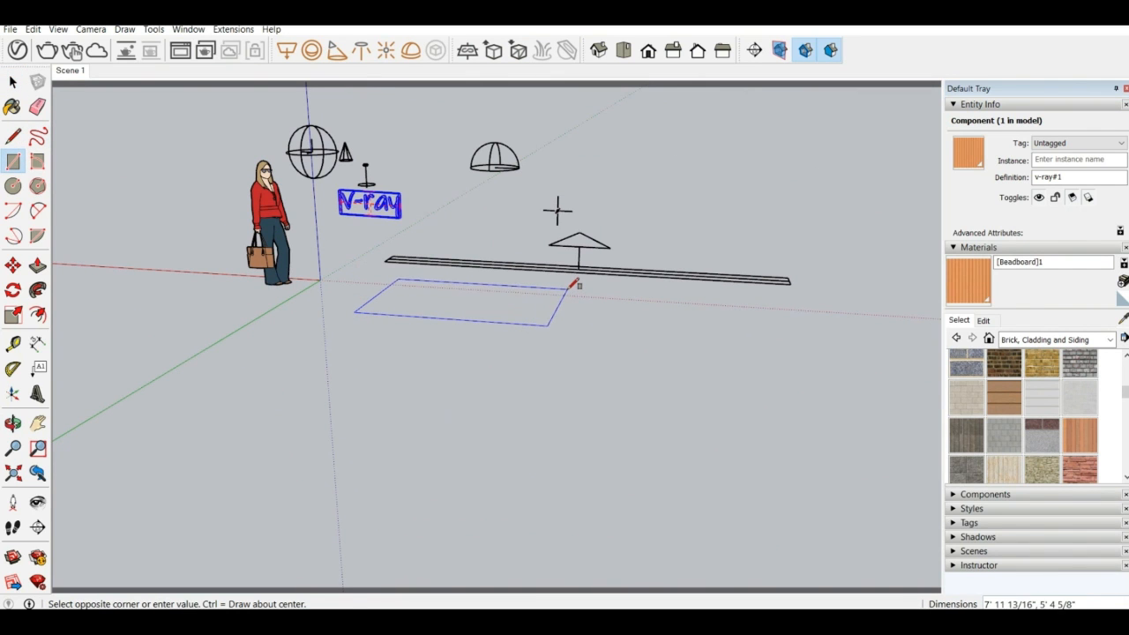
{"action": "left_click", "coordinate": [561, 289]}
{"action": "scroll", "coordinate": [485, 282], "scroll_direction": "up", "scroll_amount": 3}
{"action": "middle_click_drag", "start_coordinate": [499, 309], "coordinate": [391, 335]}
{"action": "left_click", "coordinate": [13, 81]}
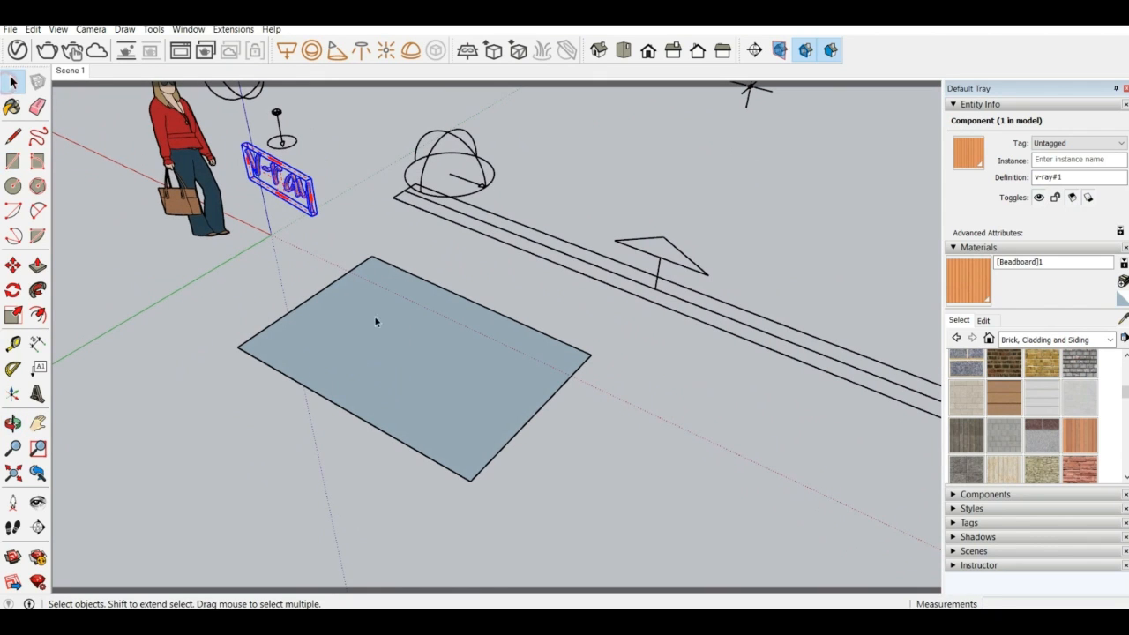
{"action": "left_click_drag", "start_coordinate": [578, 509], "coordinate": [216, 294]}
{"action": "left_click", "coordinate": [200, 280]}
Open the V-Ray Asset Editor's materials with the material library expanded and the parameter pane collapsed, and place the window mid-screen
{"action": "left_click", "coordinate": [17, 50]}
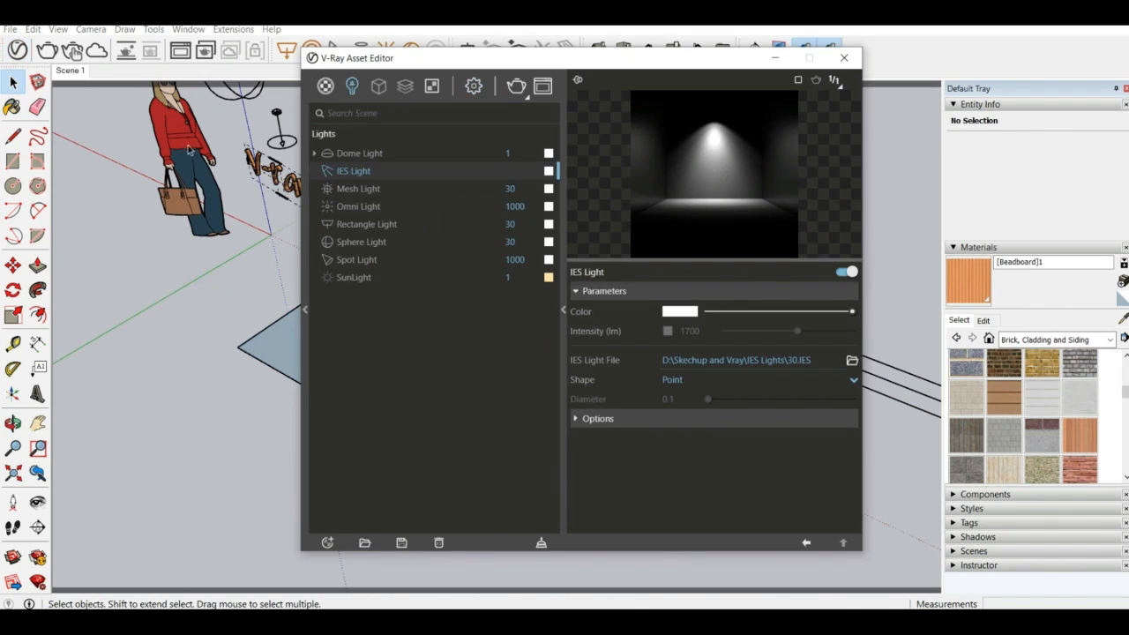
{"action": "left_click", "coordinate": [325, 87]}
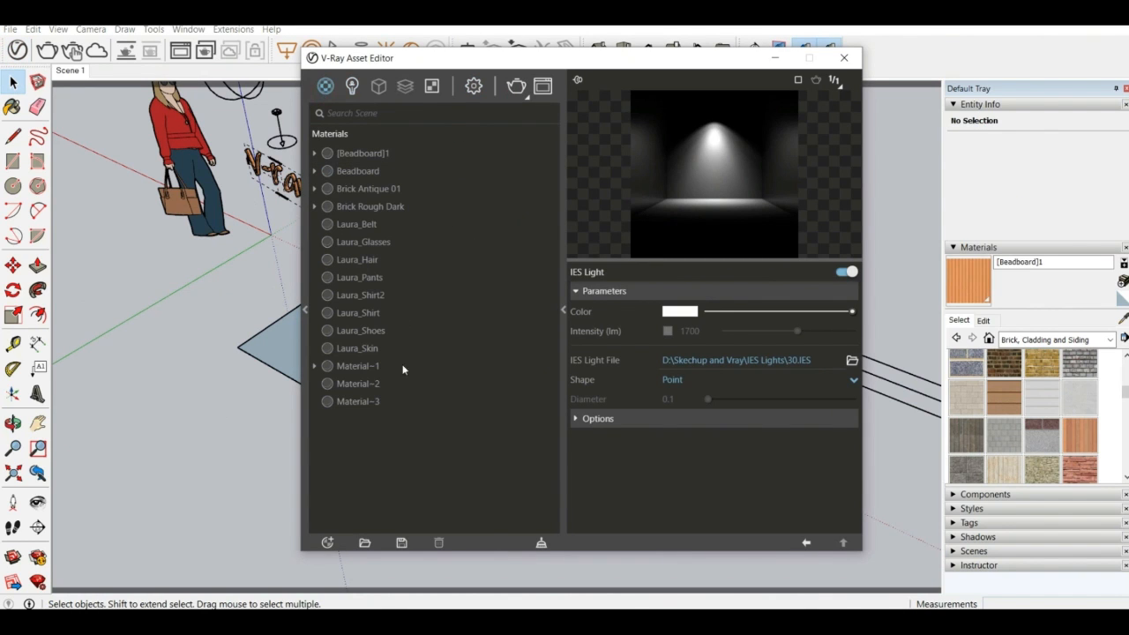
{"action": "left_click", "coordinate": [305, 311]}
{"action": "left_click", "coordinate": [564, 310]}
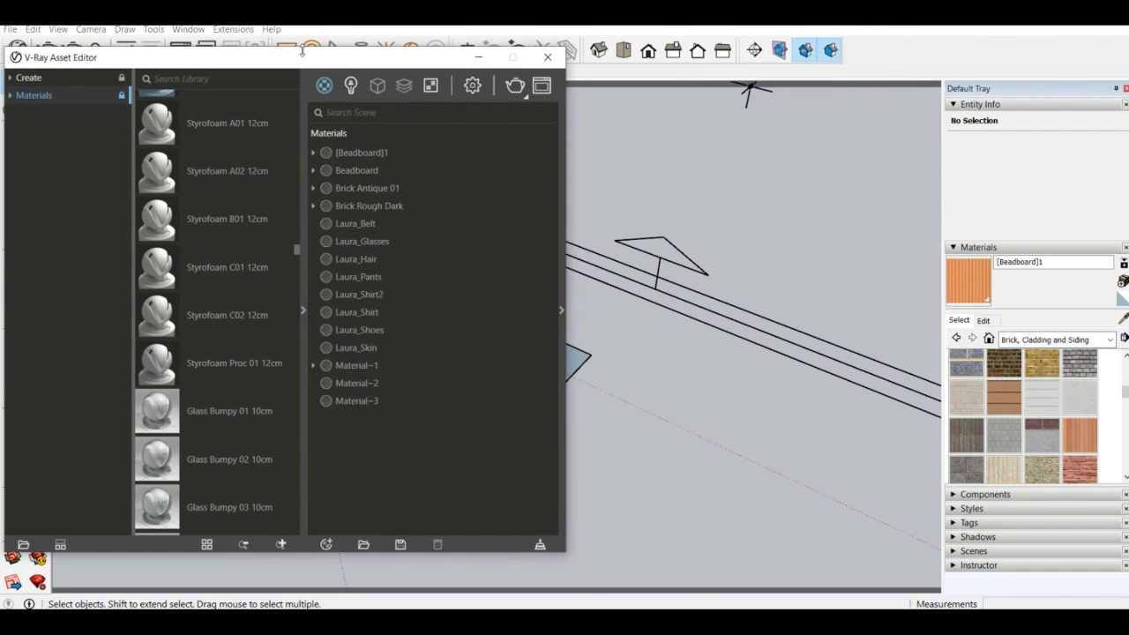
{"action": "left_click_drag", "start_coordinate": [298, 57], "coordinate": [521, 78]}
Browse the V-Ray material library and add Carpet D01 200cm to the scene materials
{"action": "scroll", "coordinate": [434, 322], "scroll_direction": "down", "scroll_amount": 10}
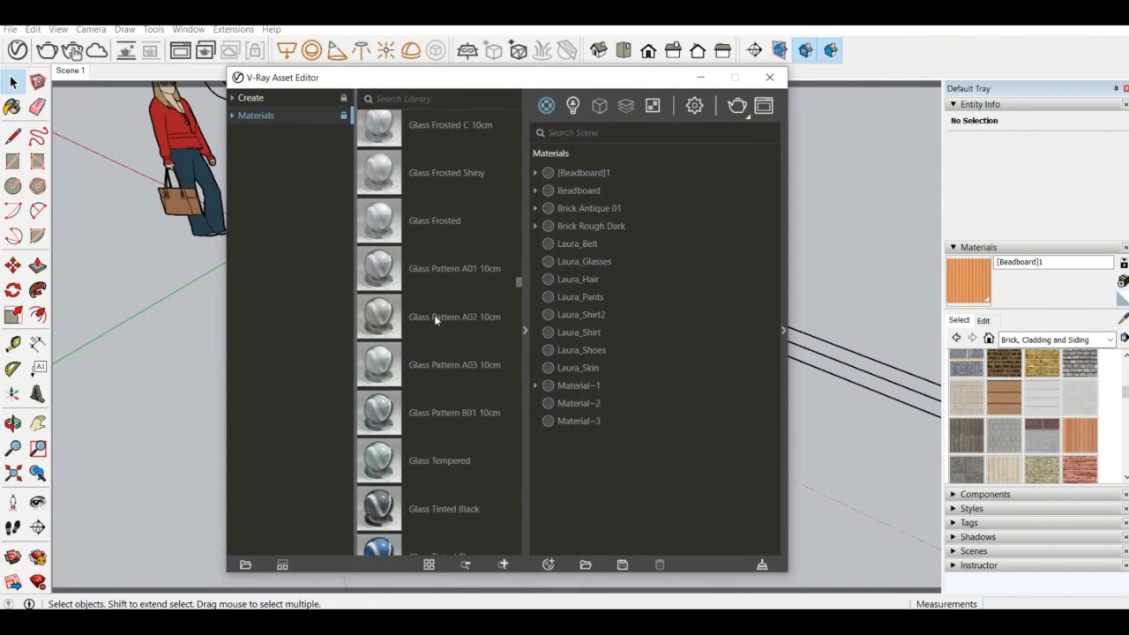
{"action": "scroll", "coordinate": [434, 322], "scroll_direction": "down", "scroll_amount": 20}
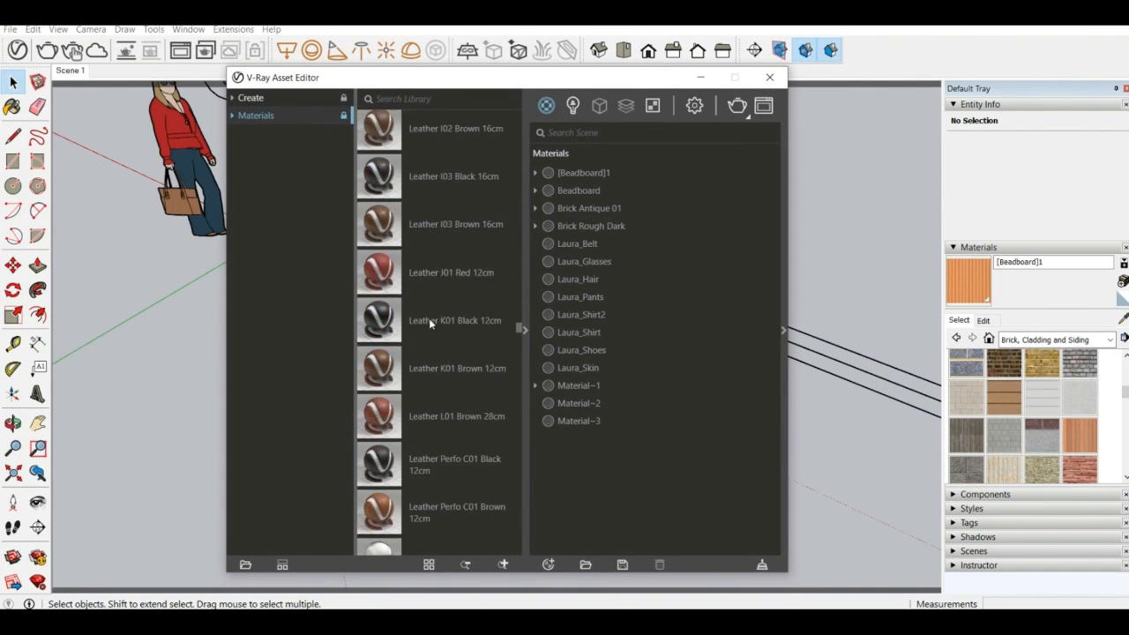
{"action": "scroll", "coordinate": [427, 319], "scroll_direction": "up", "scroll_amount": 20}
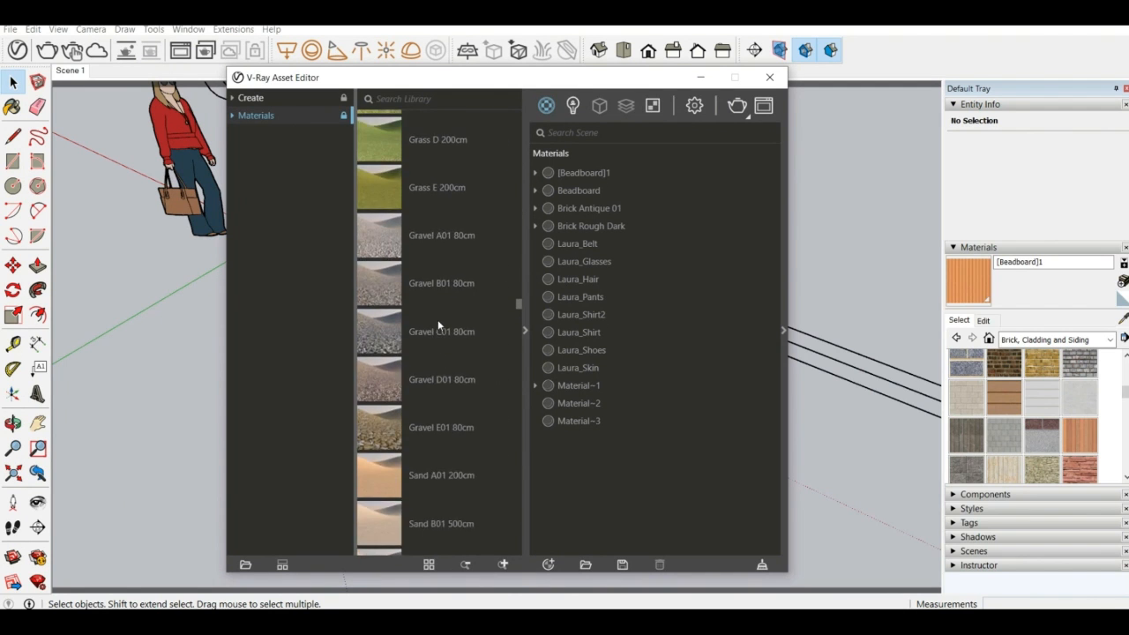
{"action": "scroll", "coordinate": [440, 322], "scroll_direction": "down", "scroll_amount": 15}
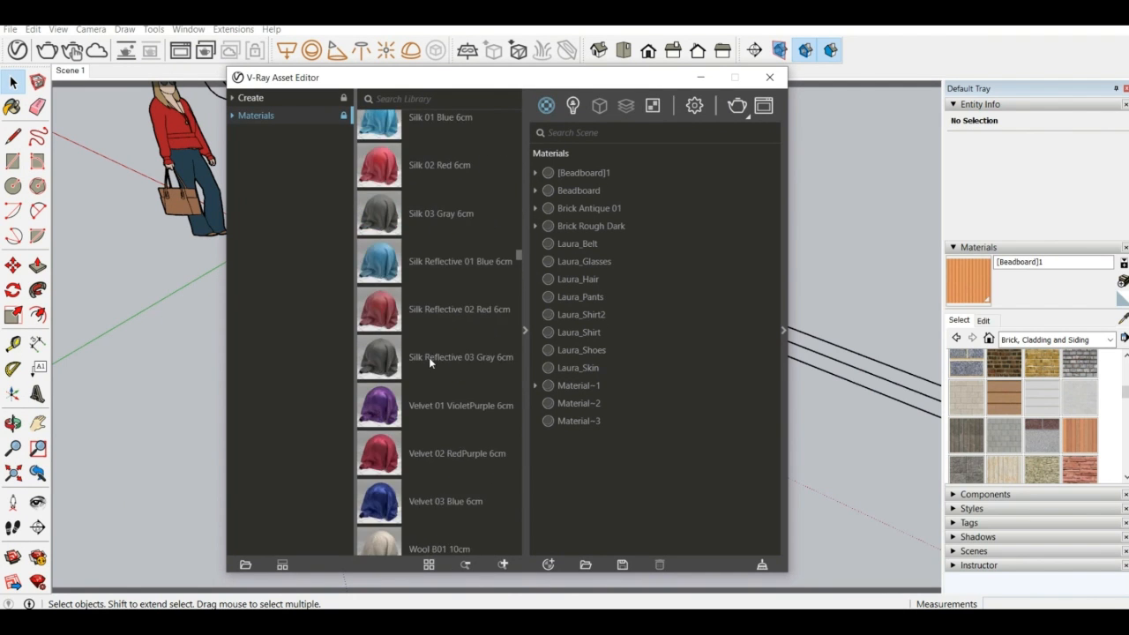
{"action": "scroll", "coordinate": [424, 357], "scroll_direction": "up", "scroll_amount": 10}
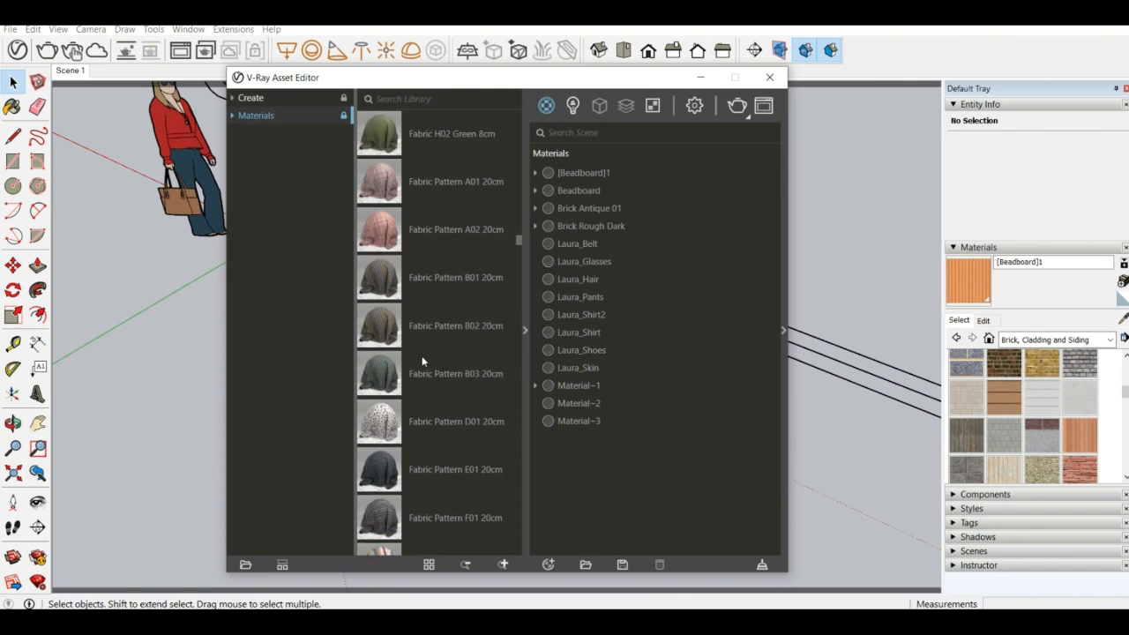
{"action": "scroll", "coordinate": [422, 361], "scroll_direction": "up", "scroll_amount": 12}
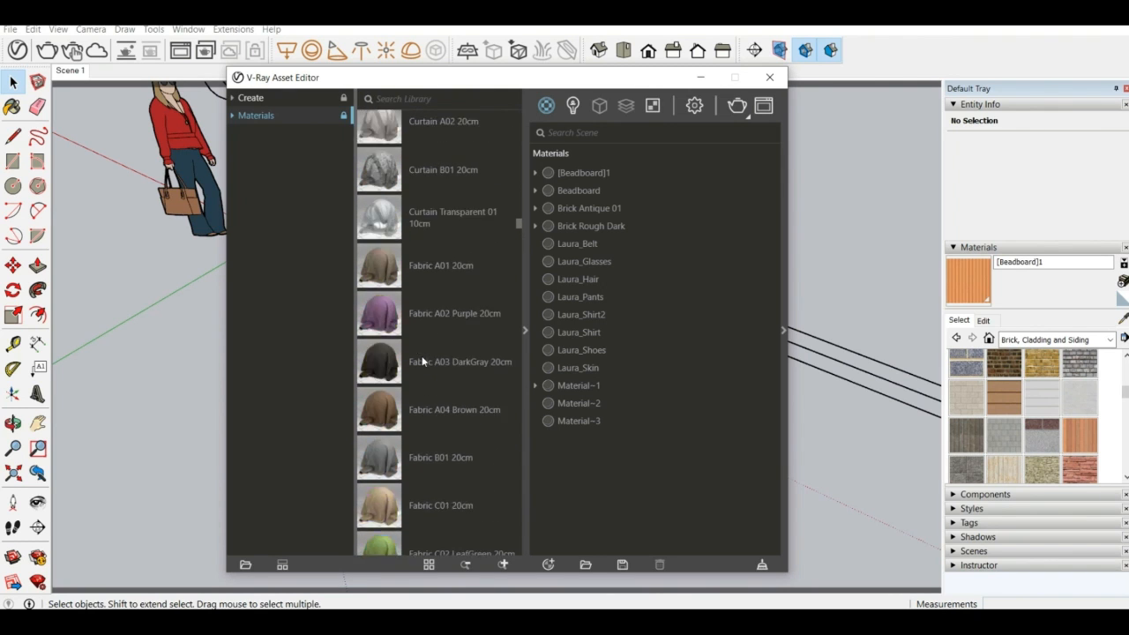
{"action": "scroll", "coordinate": [422, 355], "scroll_direction": "up", "scroll_amount": 5}
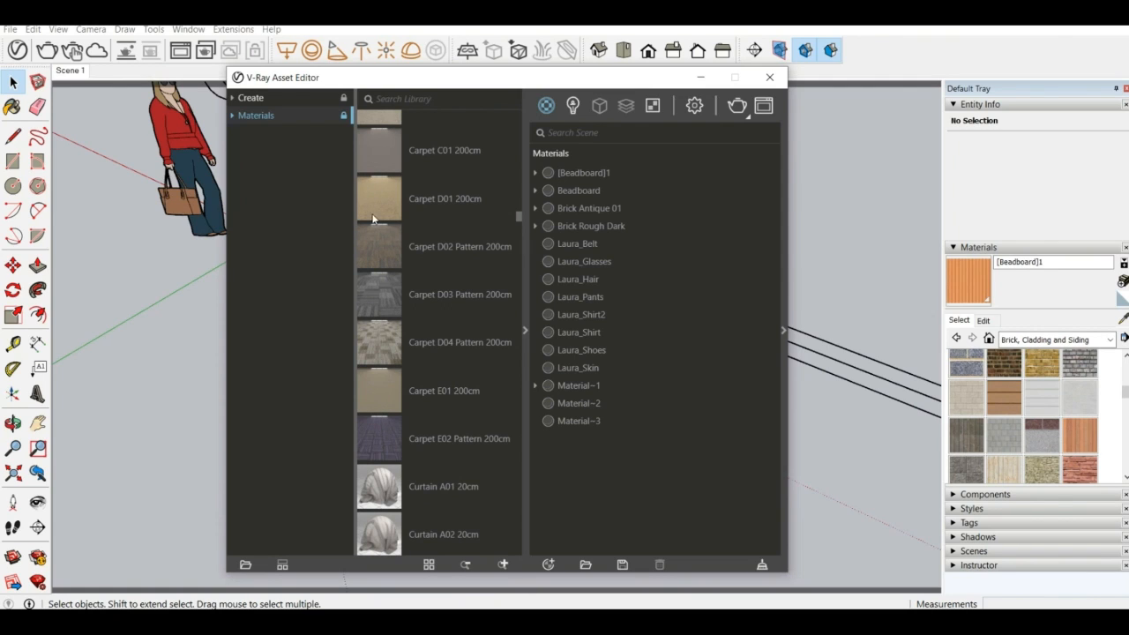
{"action": "left_click_drag", "start_coordinate": [370, 196], "coordinate": [404, 192]}
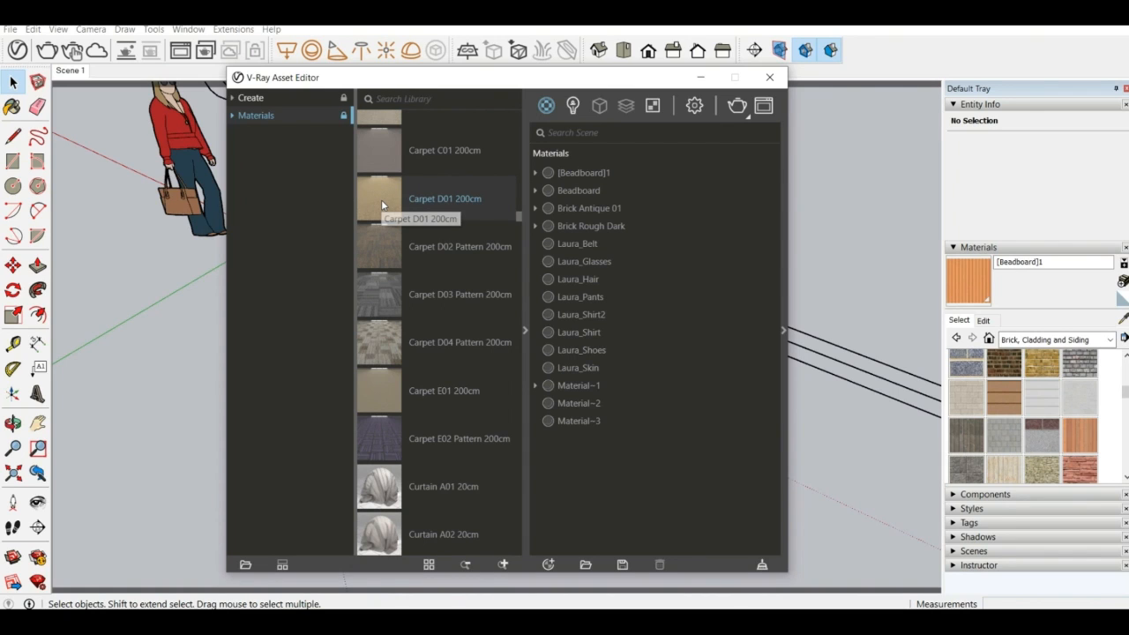
{"action": "left_click_drag", "start_coordinate": [381, 205], "coordinate": [676, 197]}
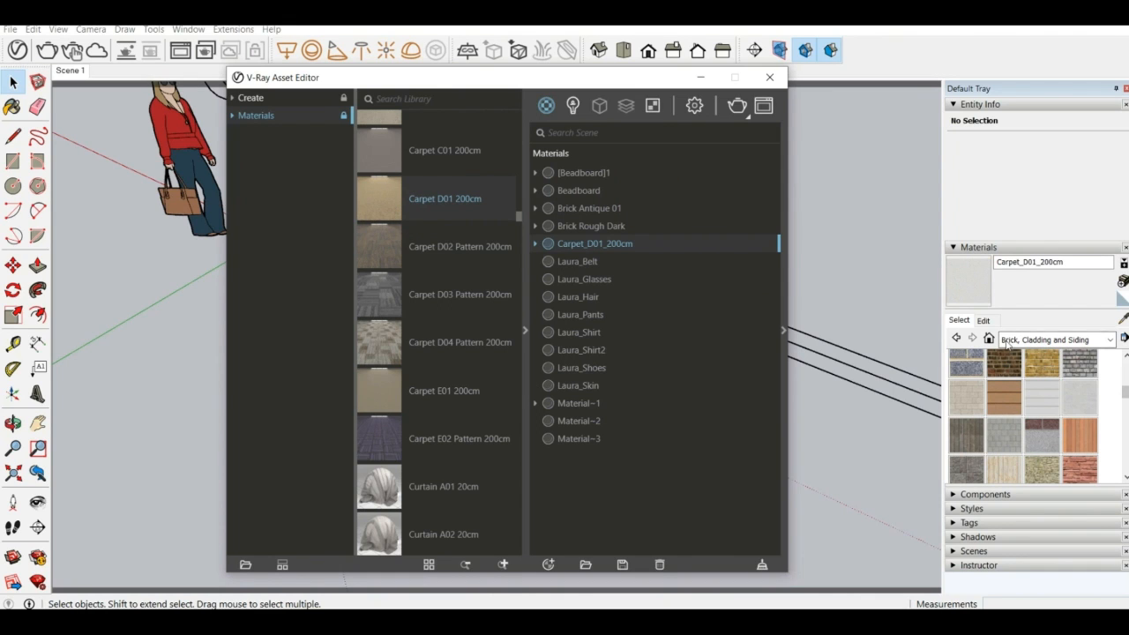
Minimize the Asset Editor, pick the Carpet_D01_200cm material for painting, and reverse the ground rectangle's face
{"action": "left_click", "coordinate": [700, 77]}
{"action": "left_click", "coordinate": [970, 280]}
{"action": "right_click", "coordinate": [362, 294]}
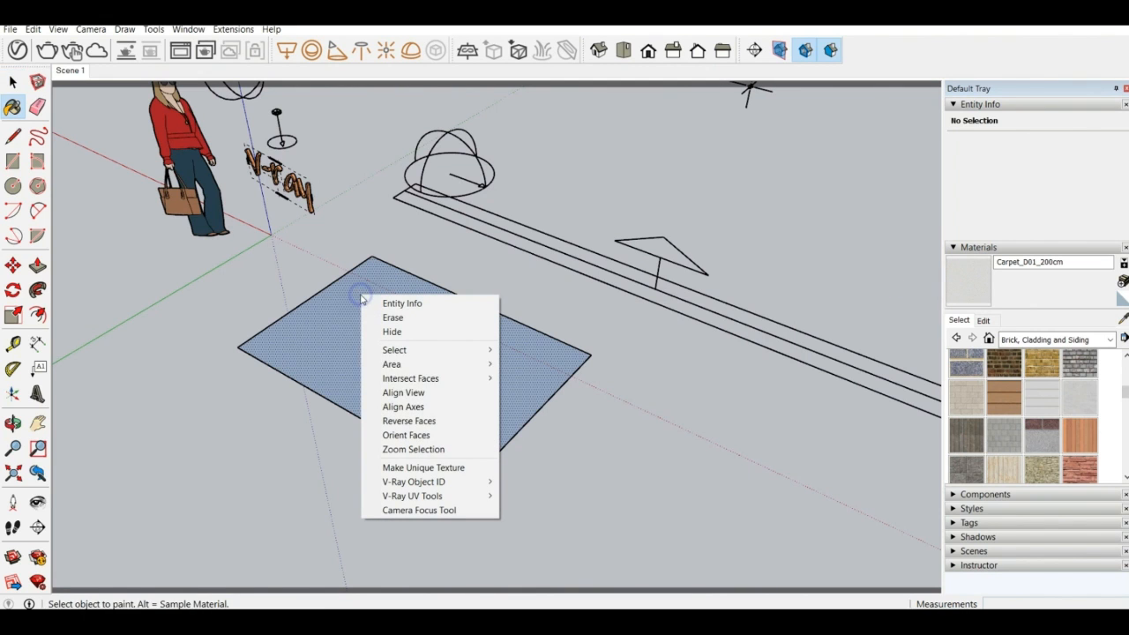
{"action": "left_click", "coordinate": [414, 421]}
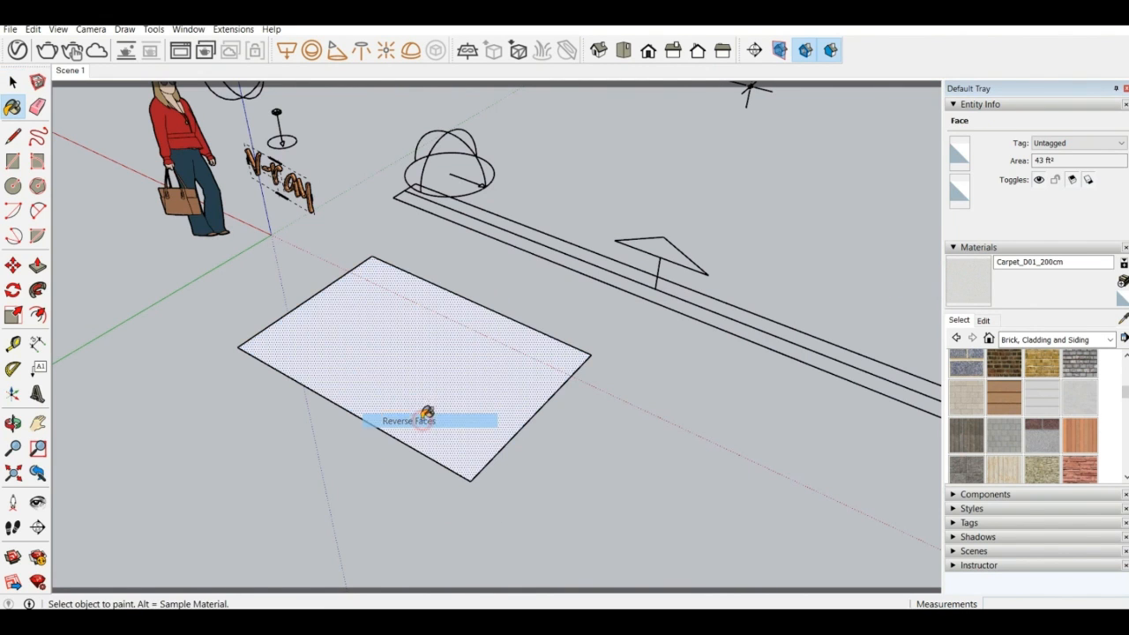
Paint the ground rectangle with the Carpet_D01_200cm material and inspect its texture up close
{"action": "left_click", "coordinate": [351, 327]}
{"action": "scroll", "coordinate": [434, 328], "scroll_direction": "up", "scroll_amount": 3}
{"action": "scroll", "coordinate": [434, 328], "scroll_direction": "up", "scroll_amount": 1}
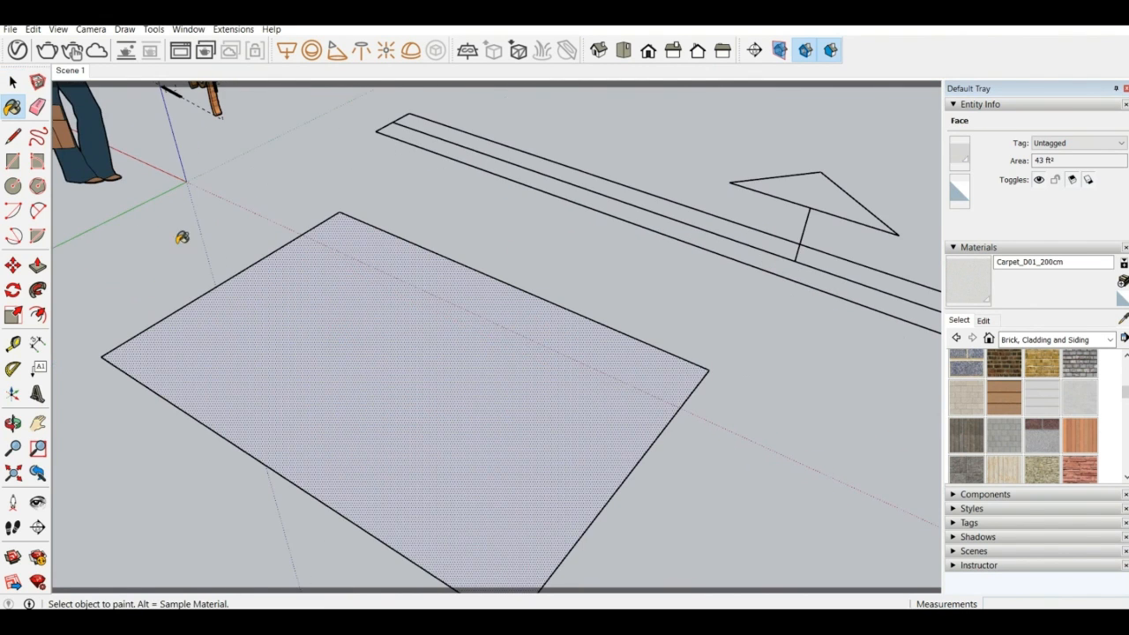
{"action": "key", "text": "space"}
{"action": "left_click", "coordinate": [473, 239]}
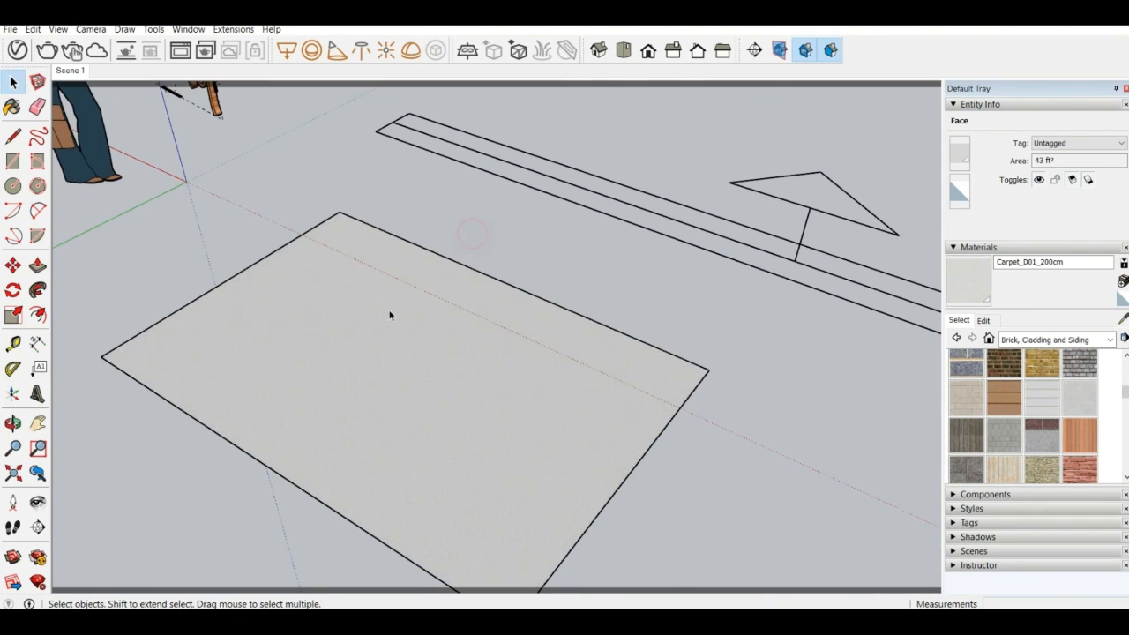
{"action": "left_click", "coordinate": [350, 330]}
{"action": "left_click", "coordinate": [499, 248]}
{"action": "scroll", "coordinate": [578, 362], "scroll_direction": "down", "scroll_amount": 2}
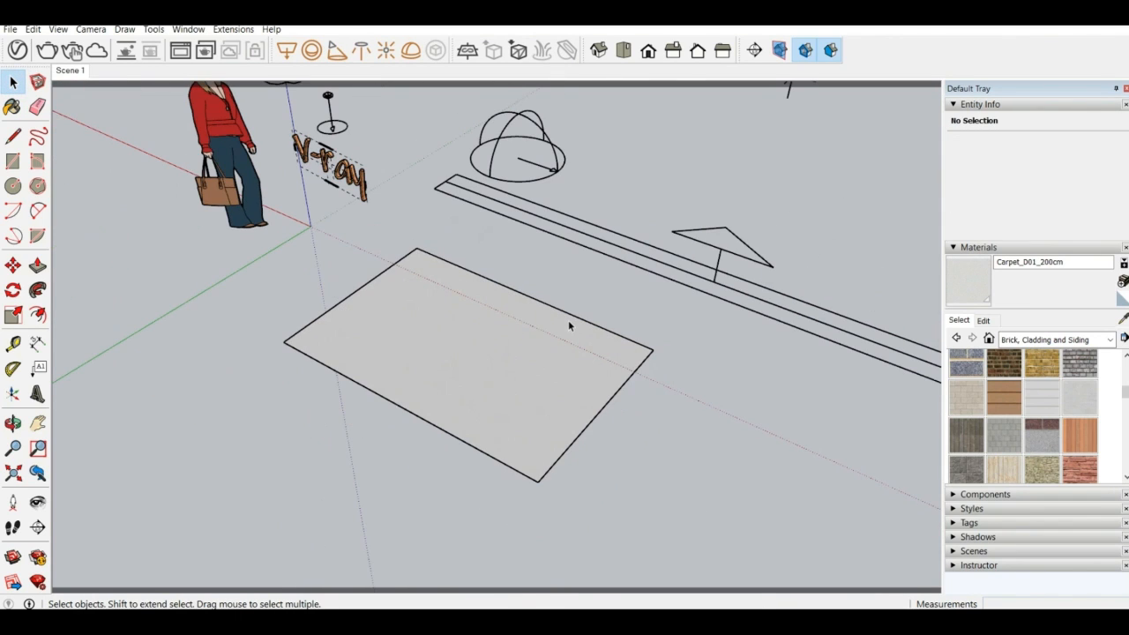
Set the Carpet_D01_200cm texture width to 200cm, close the Asset Editor, and check the texture on the rectangle
{"action": "left_click", "coordinate": [983, 321]}
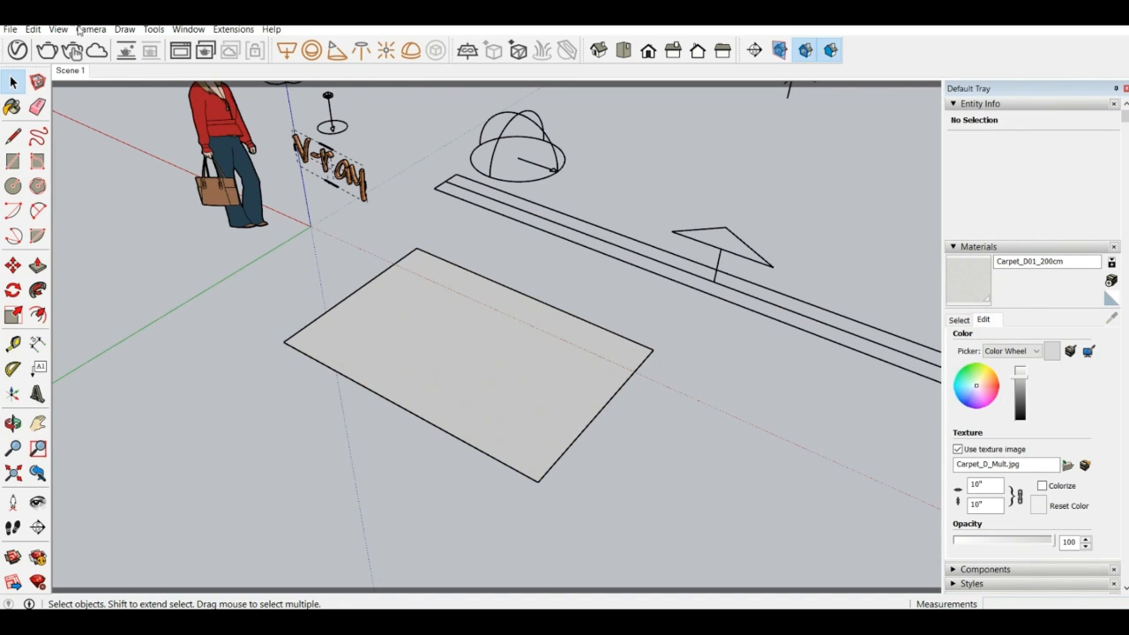
{"action": "left_click", "coordinate": [17, 50]}
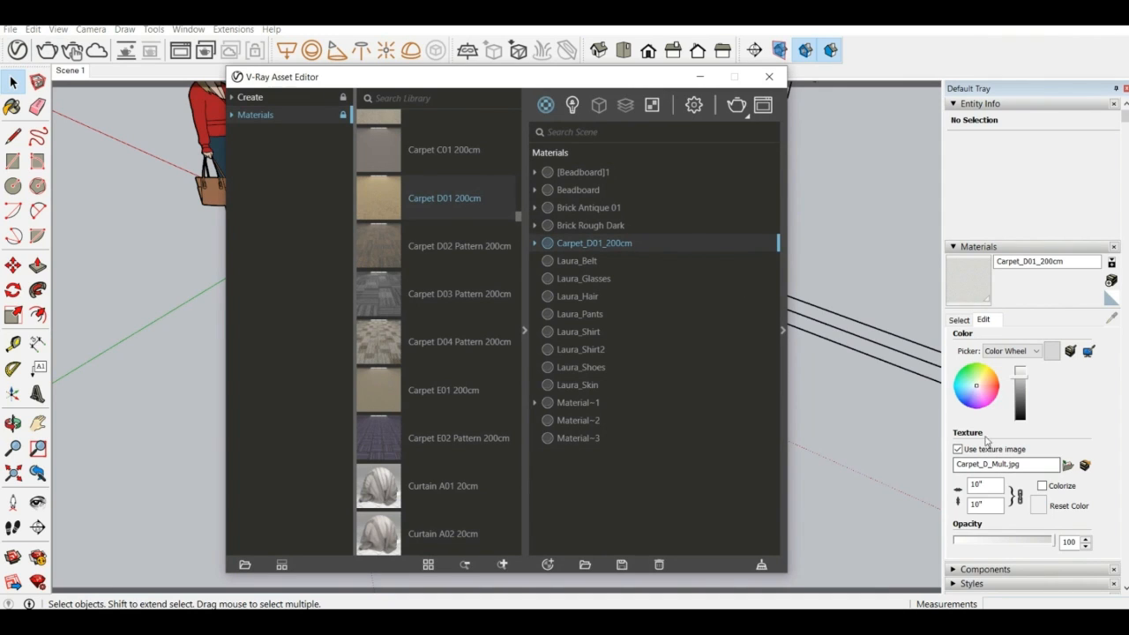
{"action": "left_click", "coordinate": [984, 484]}
{"action": "type", "text": "200cm"}
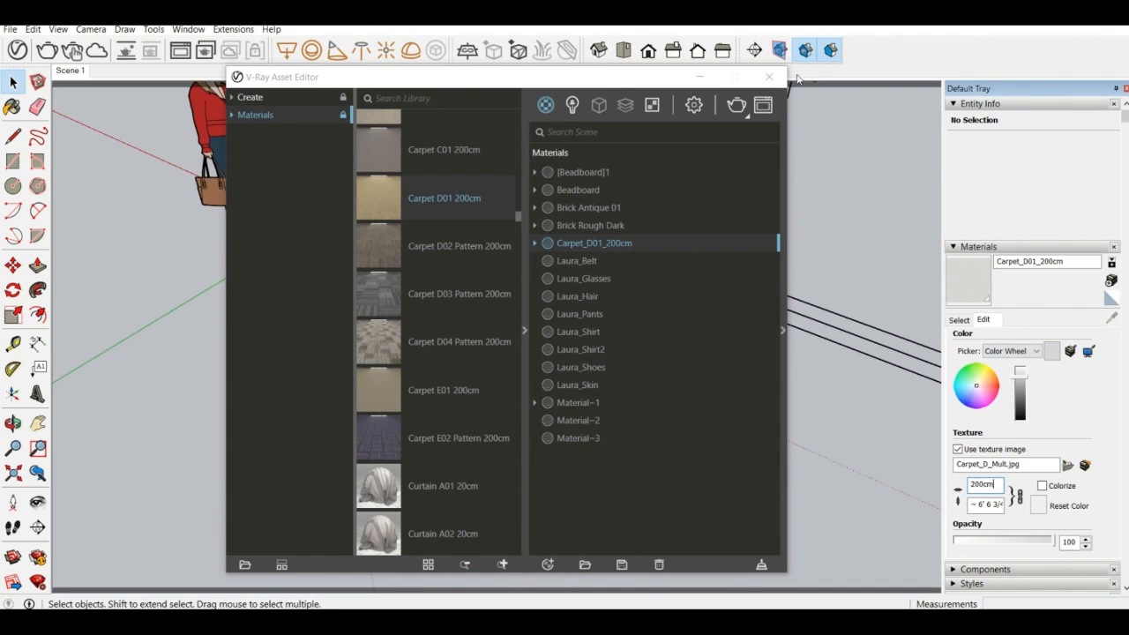
{"action": "left_click", "coordinate": [769, 77]}
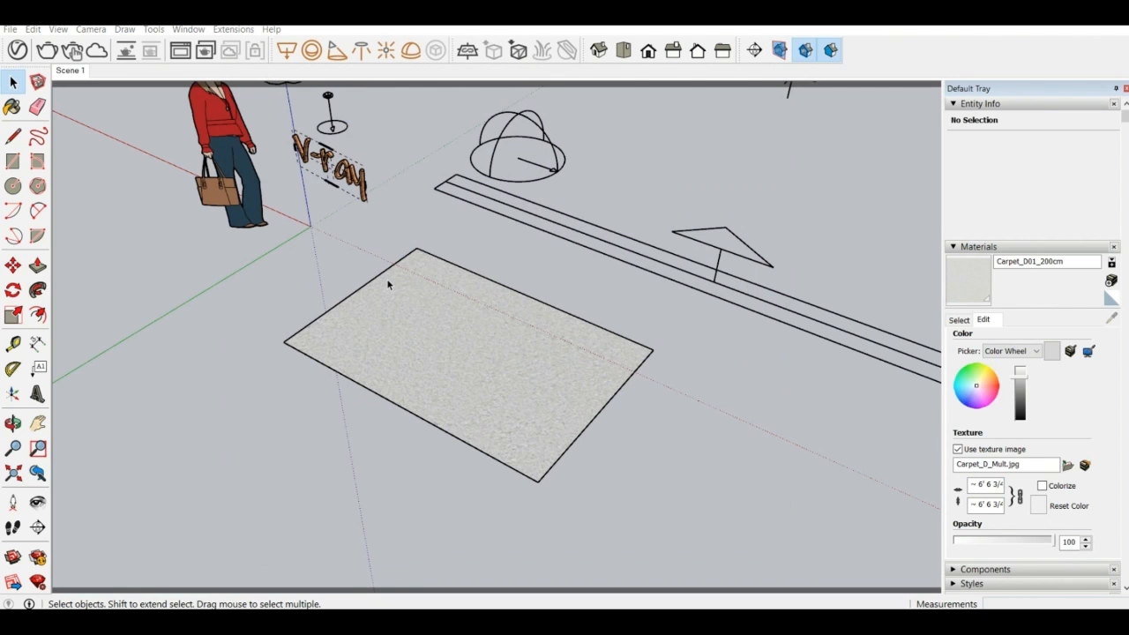
{"action": "scroll", "coordinate": [419, 323], "scroll_direction": "up", "scroll_amount": 1}
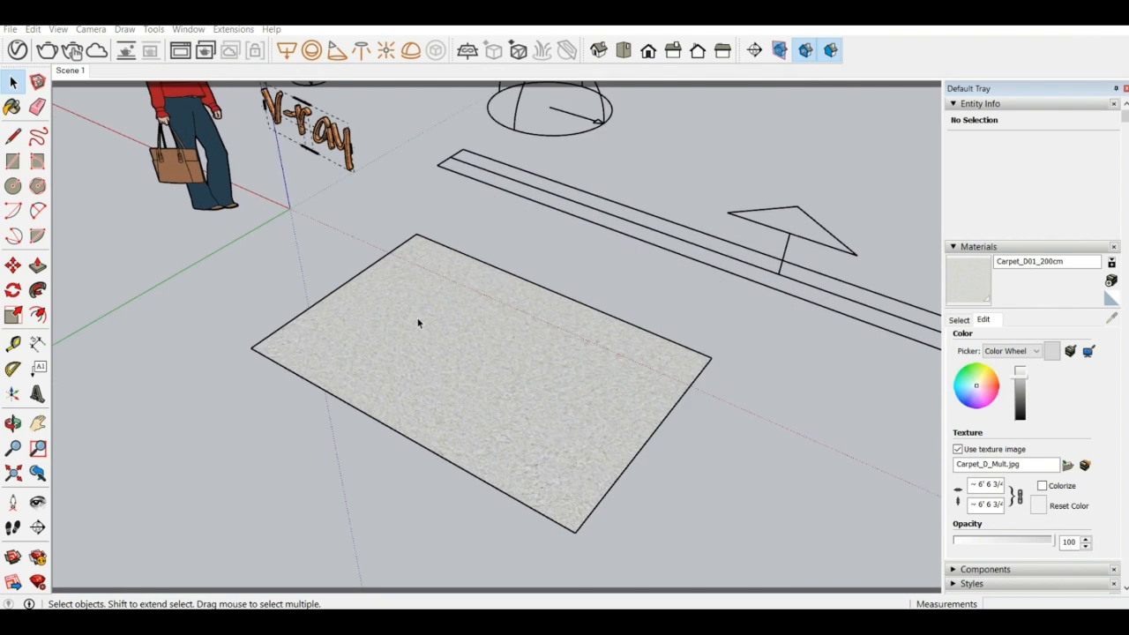
{"action": "scroll", "coordinate": [418, 323], "scroll_direction": "down", "scroll_amount": 2}
Select the carpet-textured ground rectangle with its edges and make it a group
{"action": "middle_click_drag", "start_coordinate": [342, 309], "coordinate": [565, 397]}
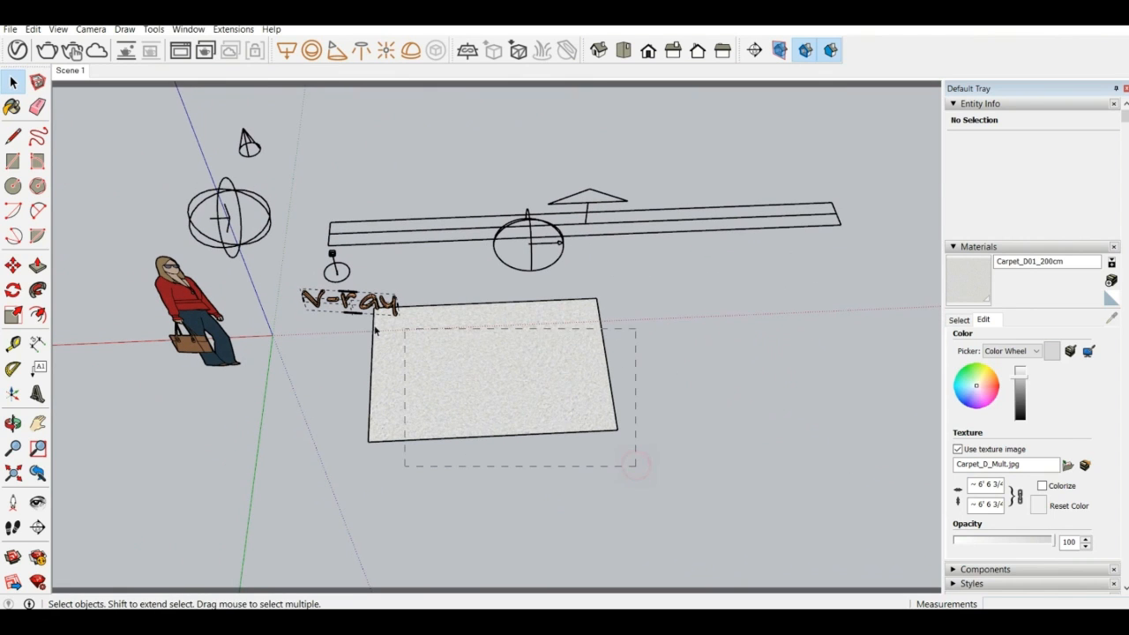
{"action": "left_click_drag", "start_coordinate": [336, 323], "coordinate": [336, 322]}
{"action": "scroll", "coordinate": [524, 372], "scroll_direction": "up", "scroll_amount": 2}
{"action": "double_click", "coordinate": [523, 373]}
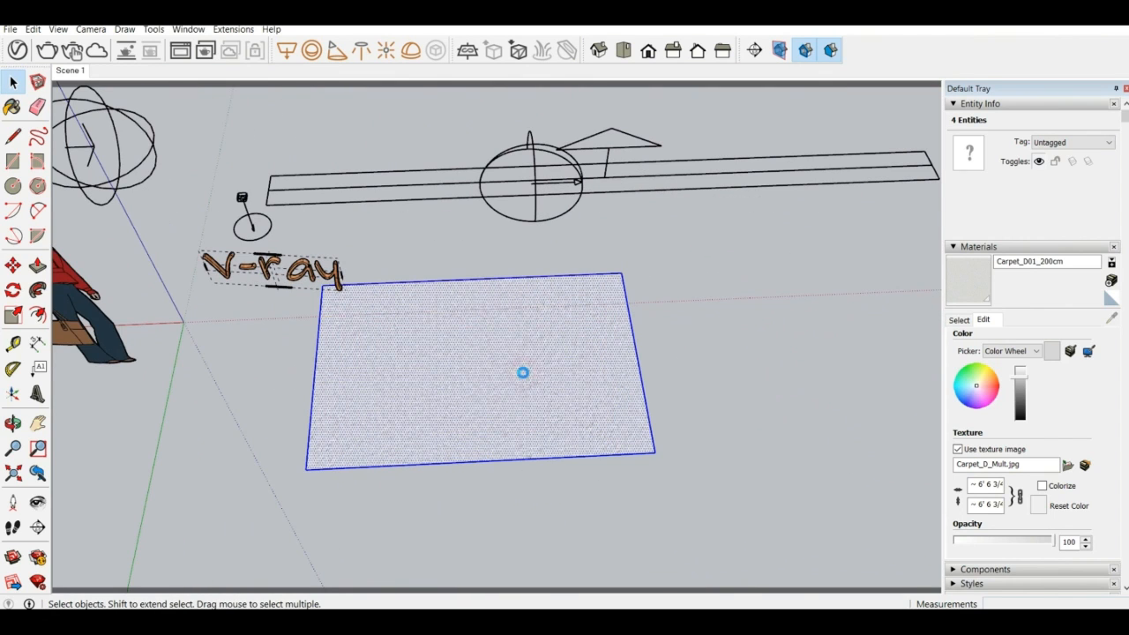
{"action": "right_click", "coordinate": [523, 376]}
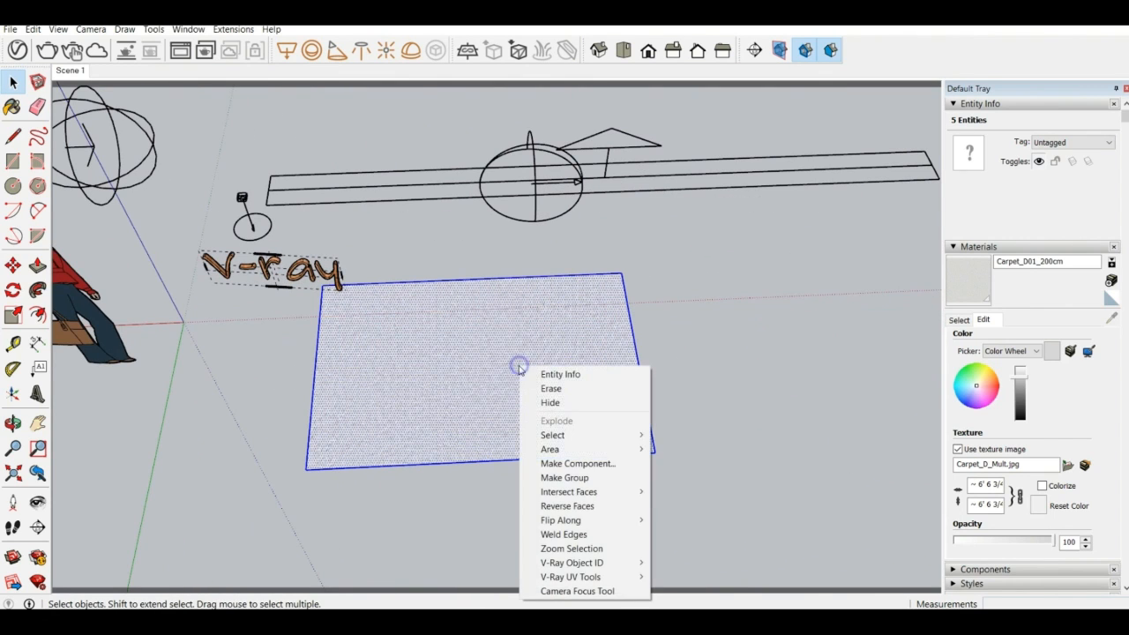
{"action": "left_click", "coordinate": [572, 480]}
{"action": "middle_click_drag", "start_coordinate": [572, 482], "coordinate": [448, 306]}
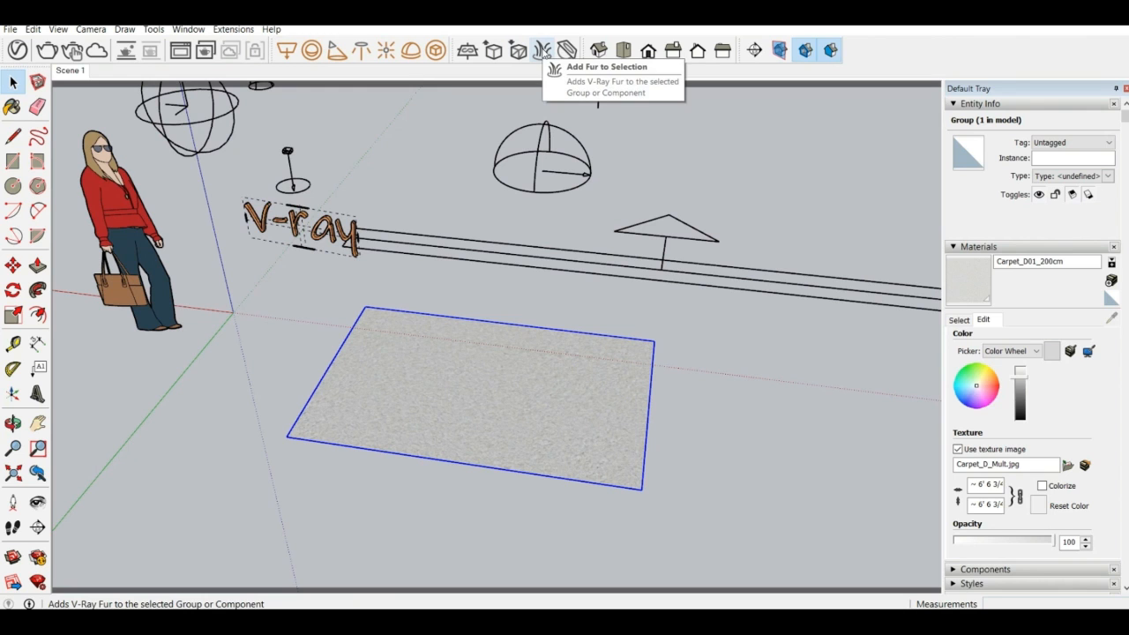
Add V-Ray Fur to the carpet rectangle group and frame it in a low, close view
{"action": "left_click", "coordinate": [542, 48]}
{"action": "middle_click_drag", "start_coordinate": [564, 340], "coordinate": [539, 363]}
{"action": "scroll", "coordinate": [441, 371], "scroll_direction": "up", "scroll_amount": 3}
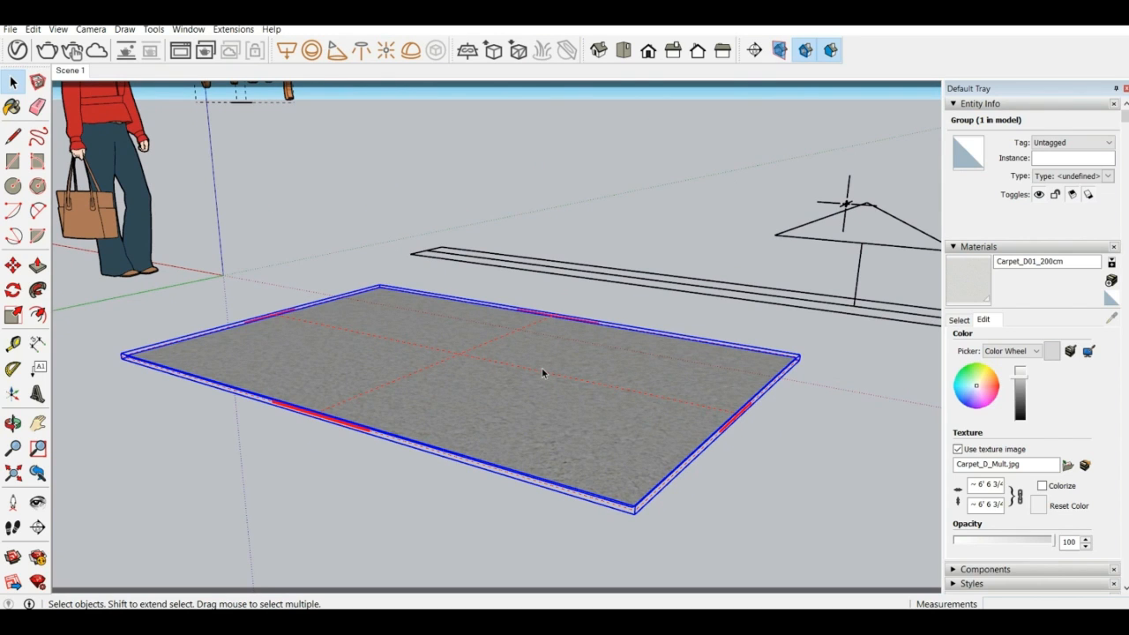
{"action": "scroll", "coordinate": [675, 231], "scroll_direction": "up", "scroll_amount": 2}
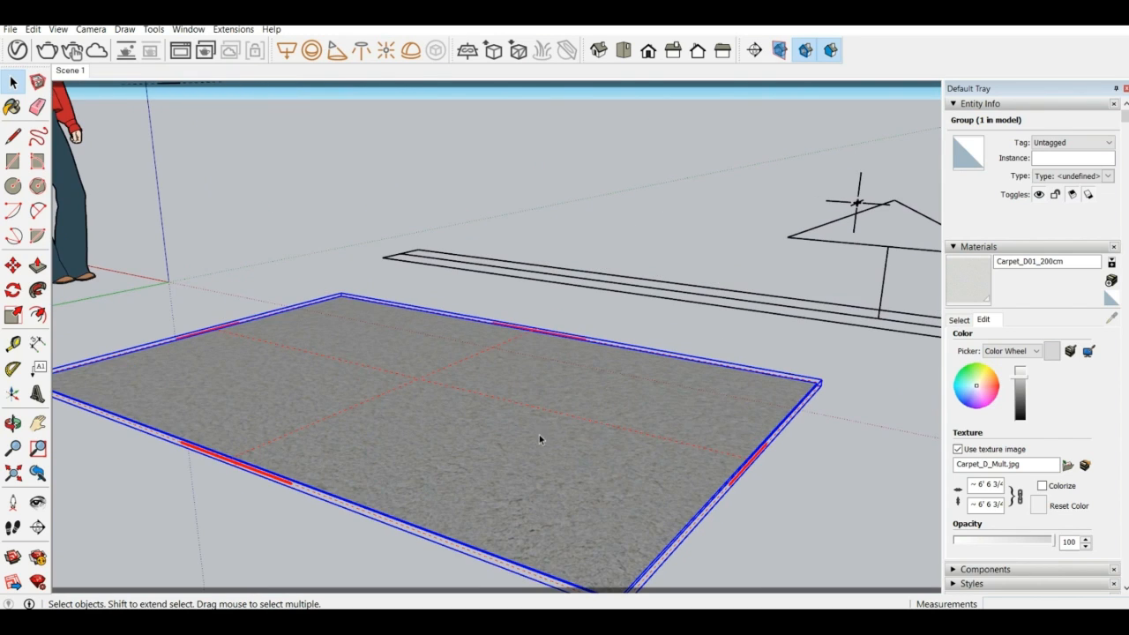
{"action": "middle_click_drag", "start_coordinate": [532, 432], "coordinate": [519, 396]}
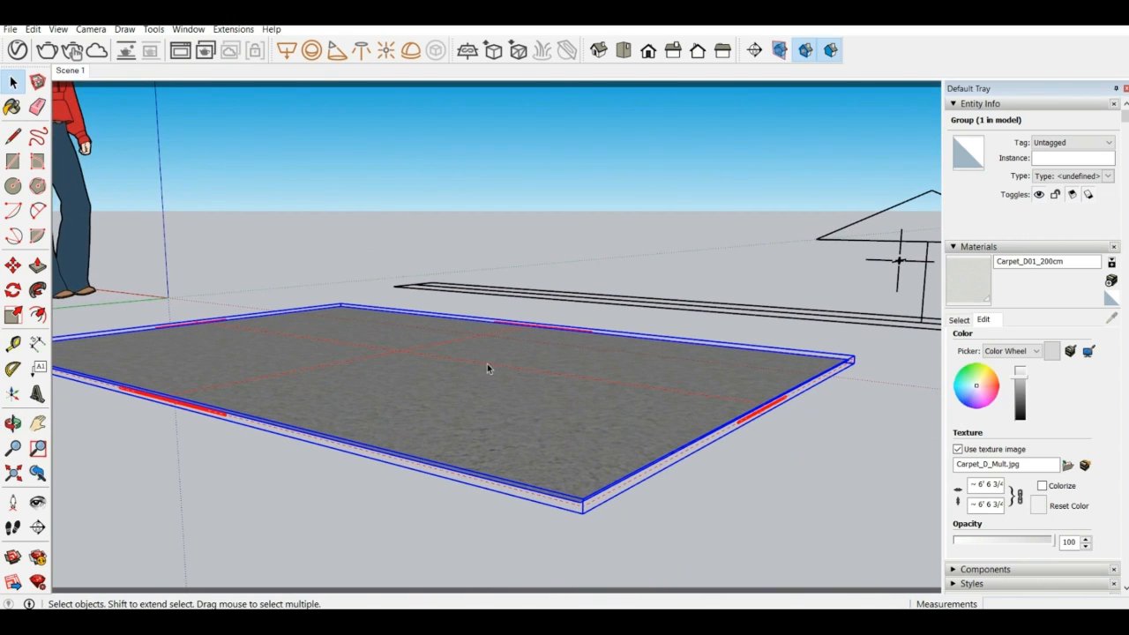
{"action": "middle_click_drag", "start_coordinate": [421, 340], "coordinate": [430, 320]}
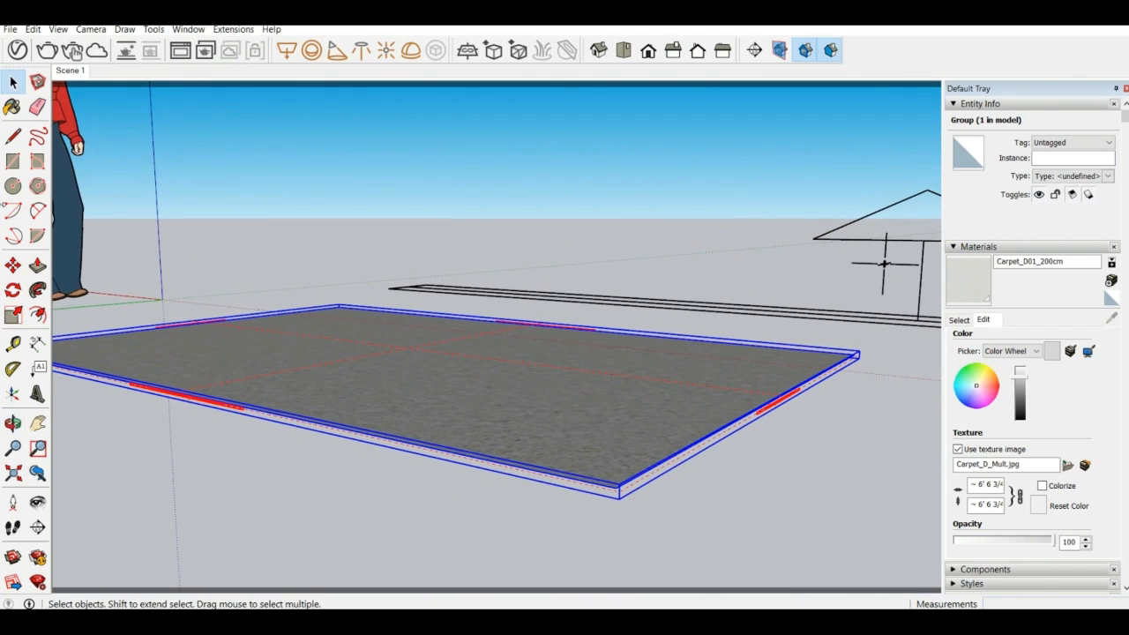
Render the fur carpet up close and again with the v-ray text in view, closing the frame buffer after each render
{"action": "left_click", "coordinate": [46, 51]}
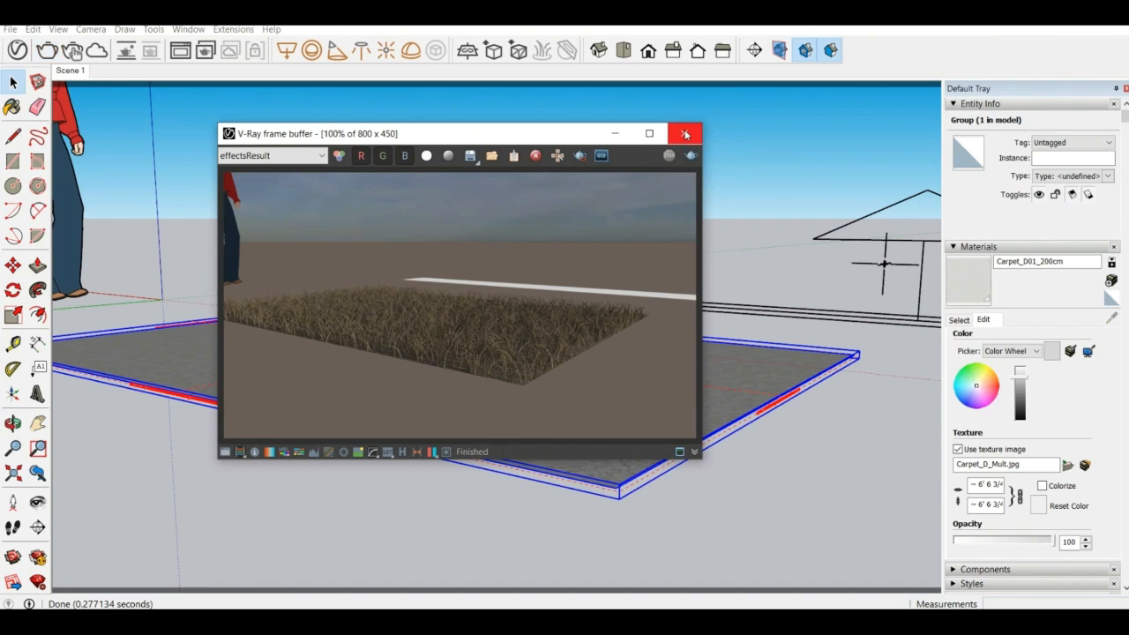
{"action": "left_click", "coordinate": [684, 134]}
{"action": "middle_click_drag", "start_coordinate": [682, 140], "coordinate": [643, 196]}
{"action": "scroll", "coordinate": [497, 114], "scroll_direction": "up", "scroll_amount": 5}
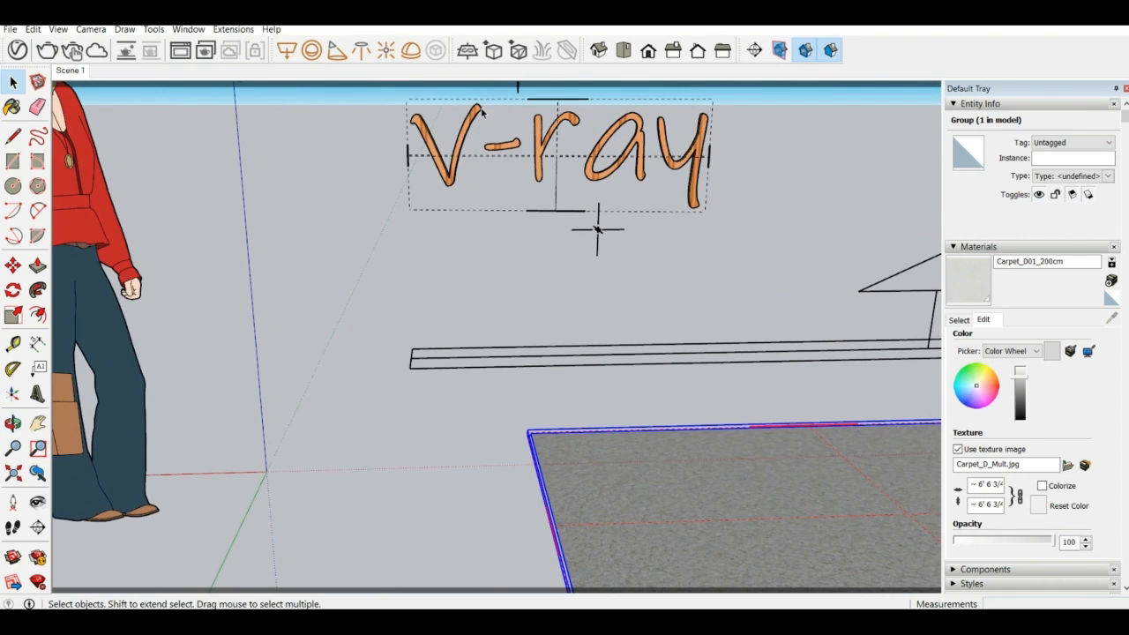
{"action": "left_click", "coordinate": [47, 50]}
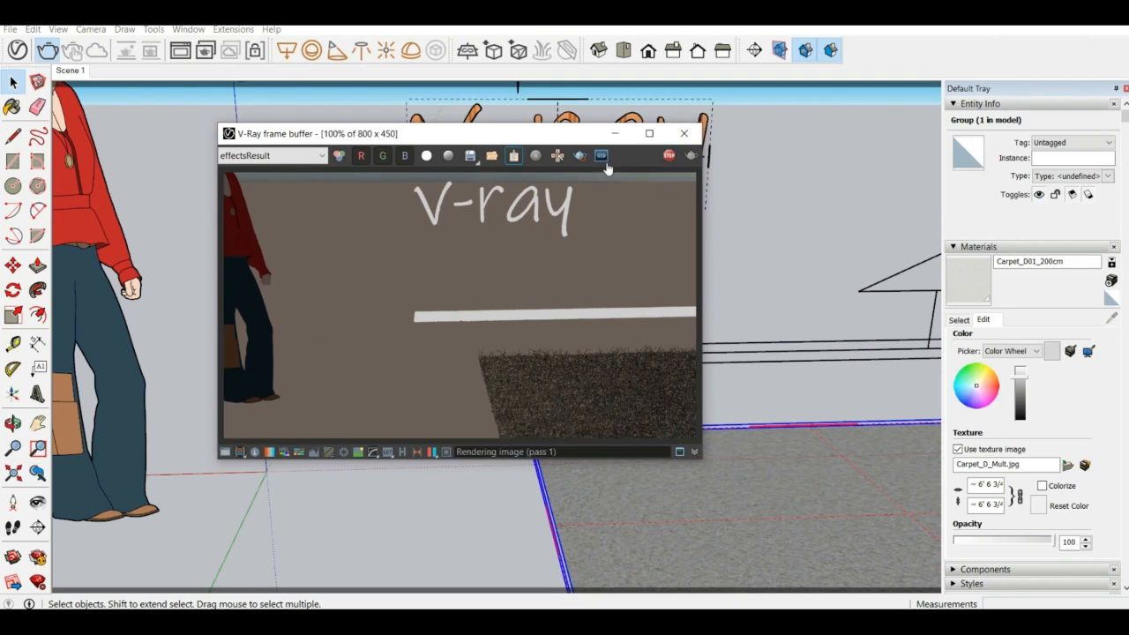
{"action": "left_click", "coordinate": [683, 133]}
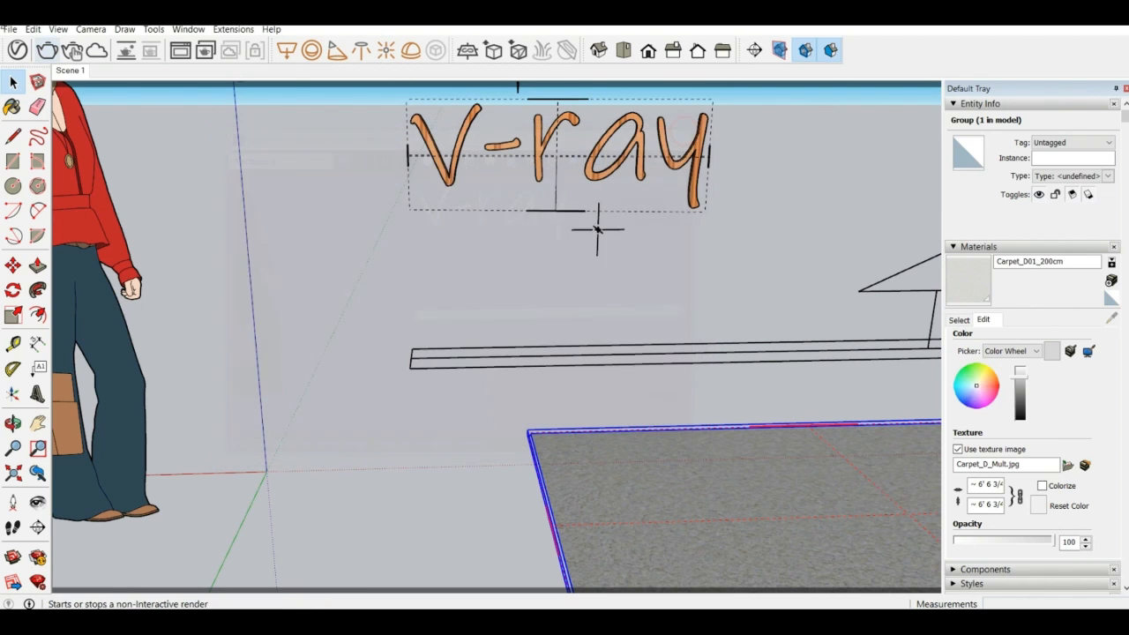
Open the V-Ray Asset Editor on the scene's lights and collapse its material library to a compact window
{"action": "left_click", "coordinate": [16, 50]}
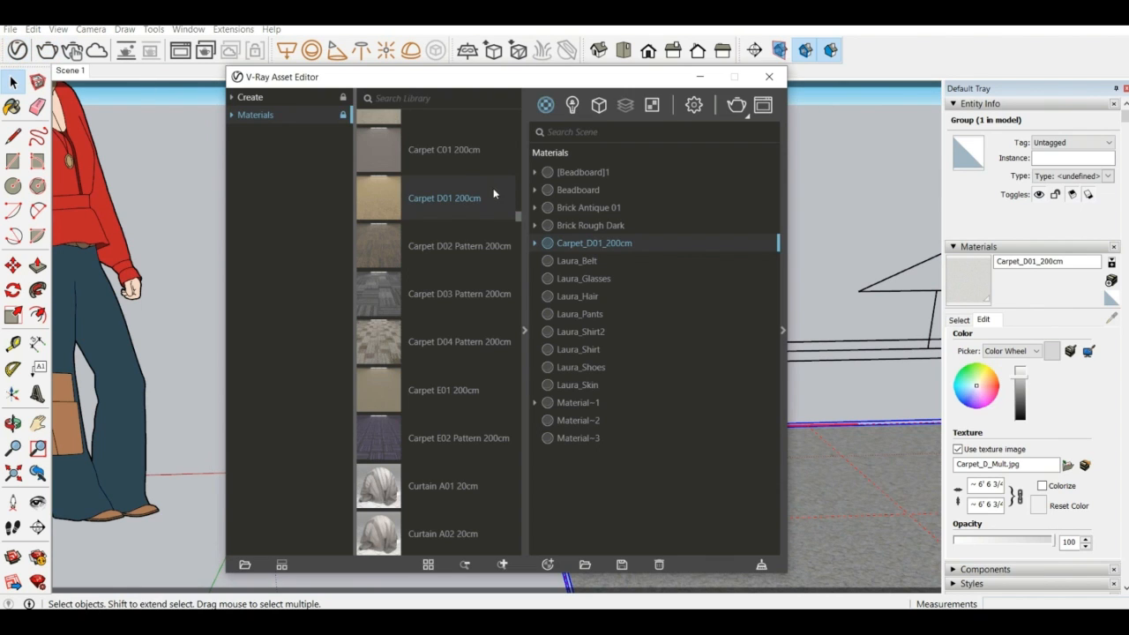
{"action": "left_click", "coordinate": [572, 105]}
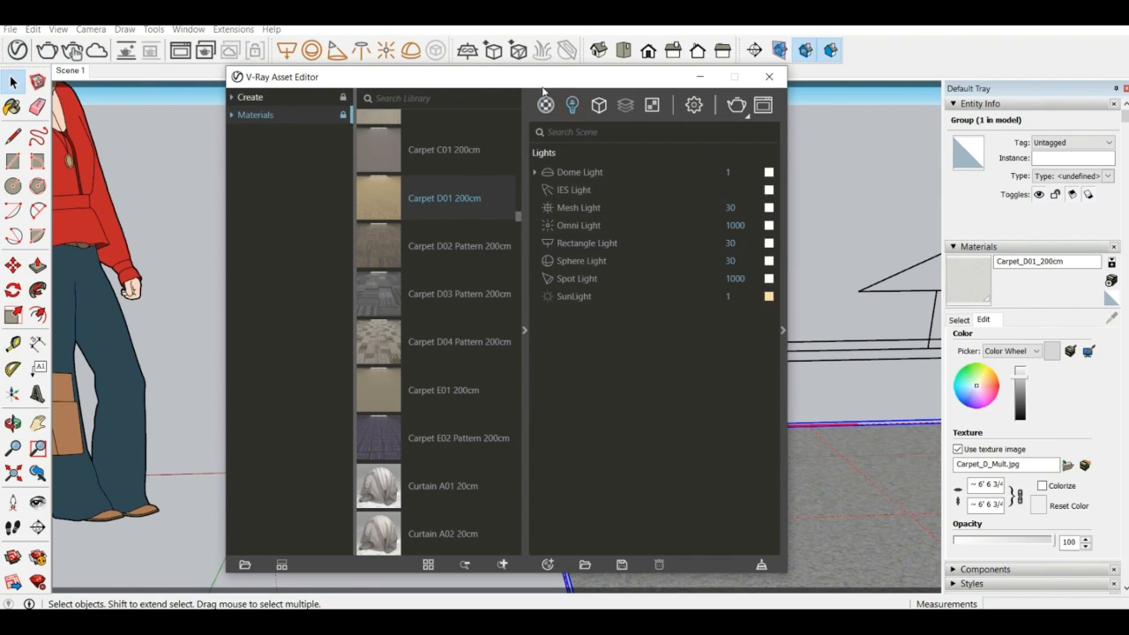
{"action": "left_click", "coordinate": [519, 331]}
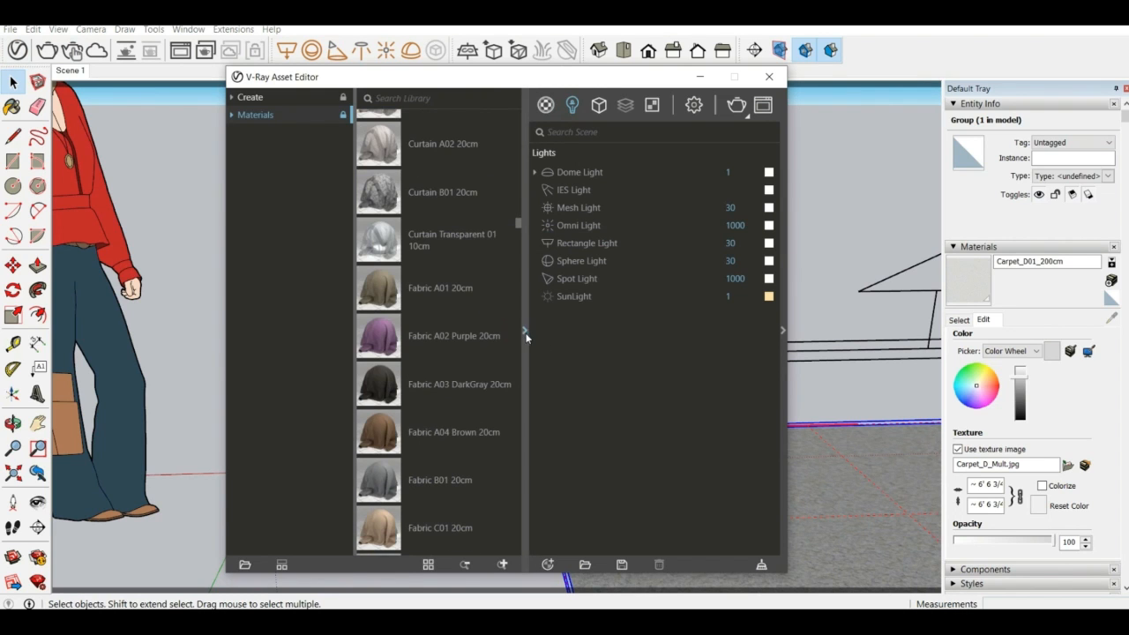
{"action": "left_click", "coordinate": [525, 331]}
{"action": "left_click_drag", "start_coordinate": [584, 77], "coordinate": [334, 57]}
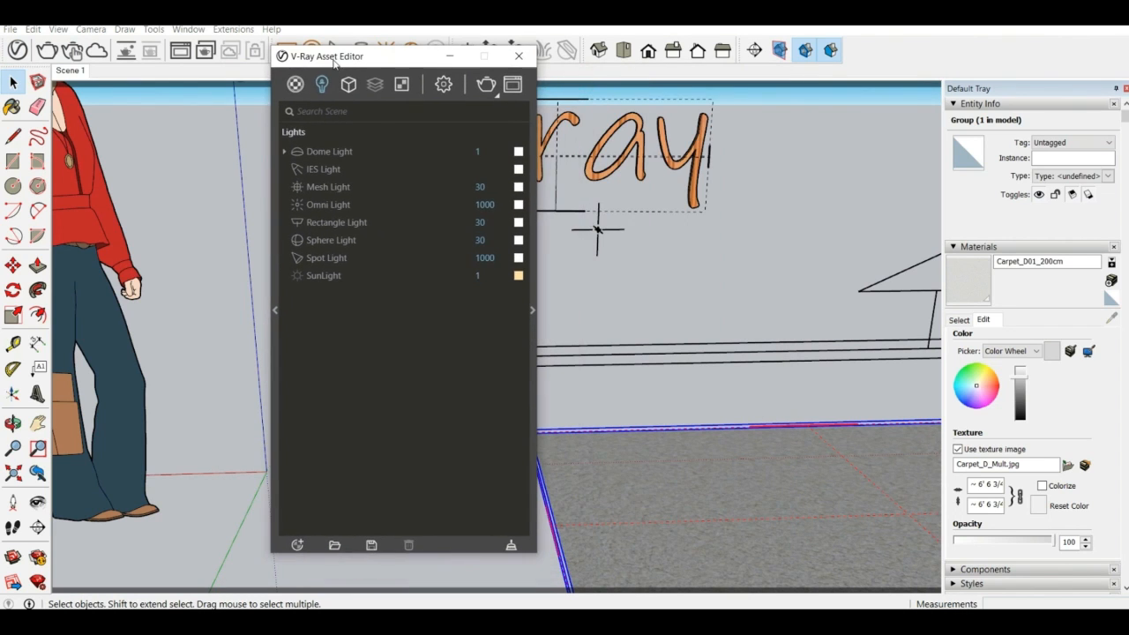
Rename the Mesh Light as vray in the lights list
{"action": "left_click", "coordinate": [333, 189]}
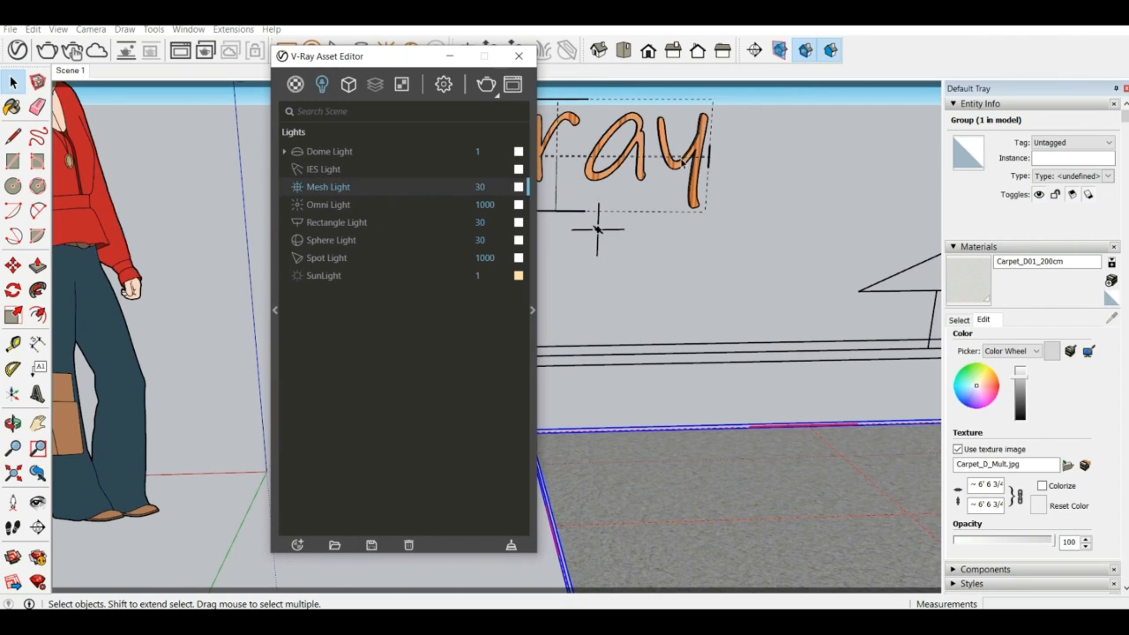
{"action": "left_click", "coordinate": [348, 188]}
{"action": "left_click_drag", "start_coordinate": [370, 191], "coordinate": [282, 200]}
{"action": "key", "text": "BackSpace"}
{"action": "type", "text": "vary"}
{"action": "type", "text": "ray"}
{"action": "key", "text": "Return"}
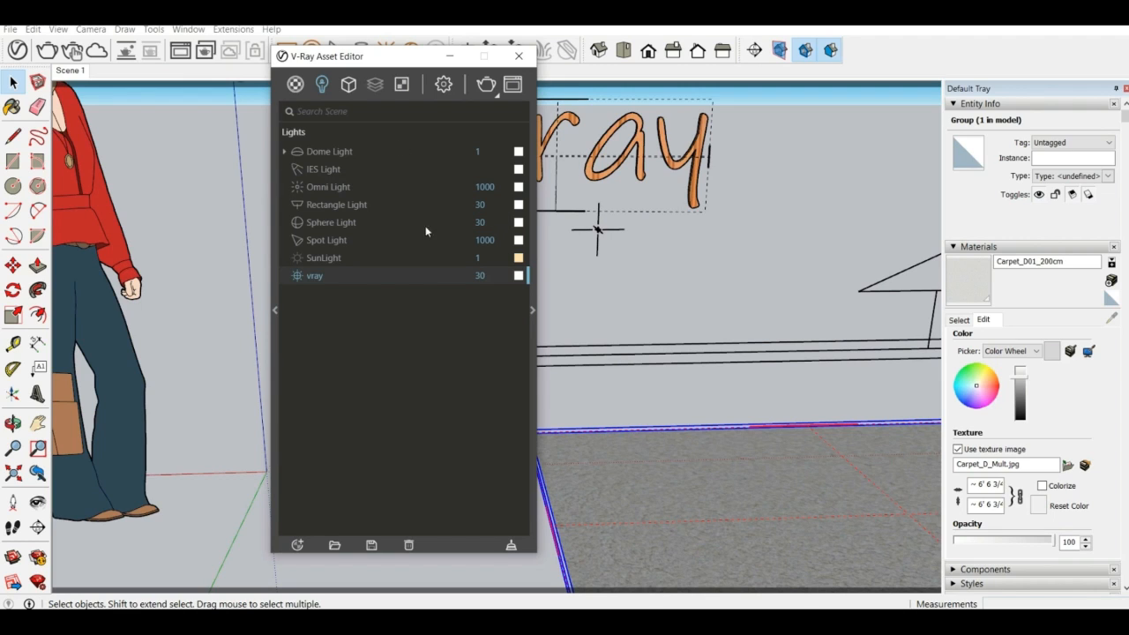
Set the vray mesh light's color to the saved blue and its intensity to 80
{"action": "left_click", "coordinate": [519, 276]}
{"action": "left_click", "coordinate": [421, 415]}
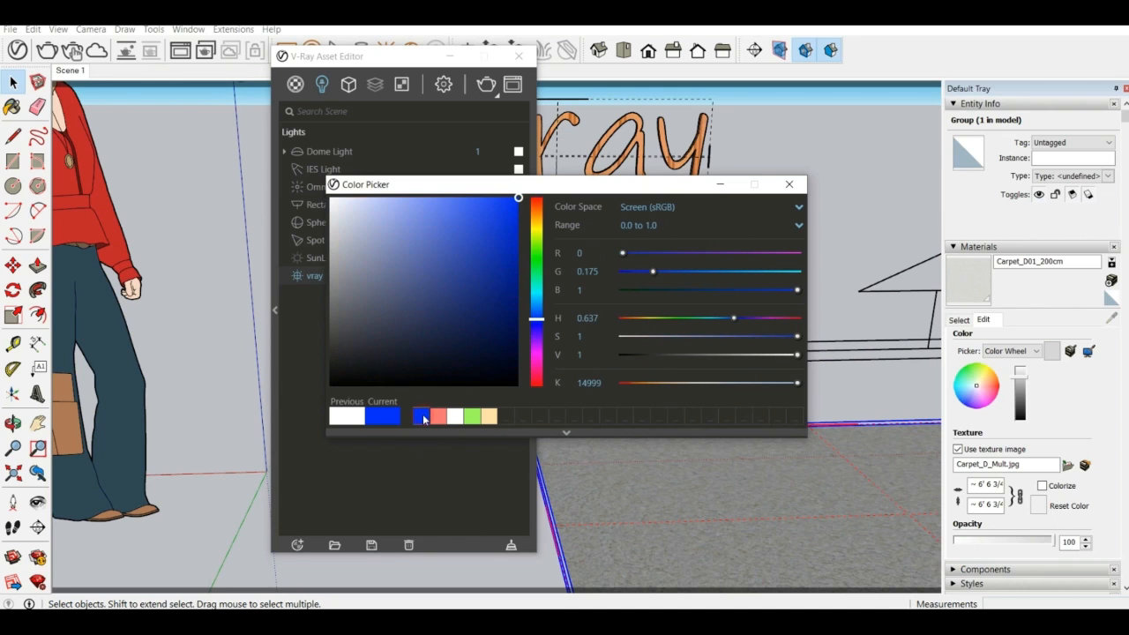
{"action": "left_click", "coordinate": [789, 183]}
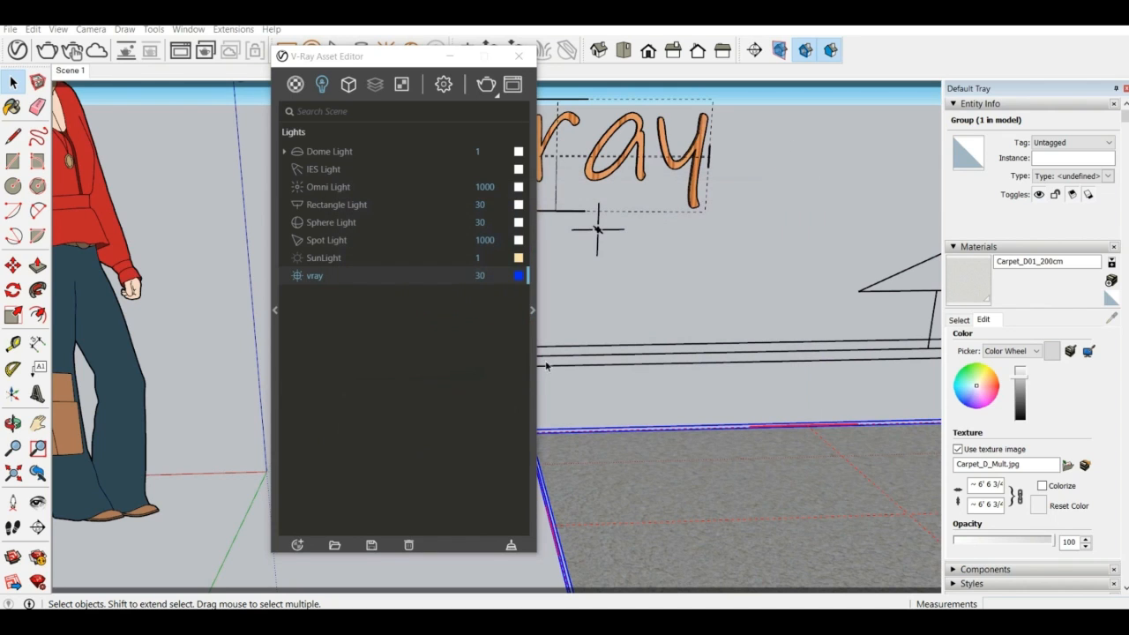
{"action": "double_click", "coordinate": [496, 277]}
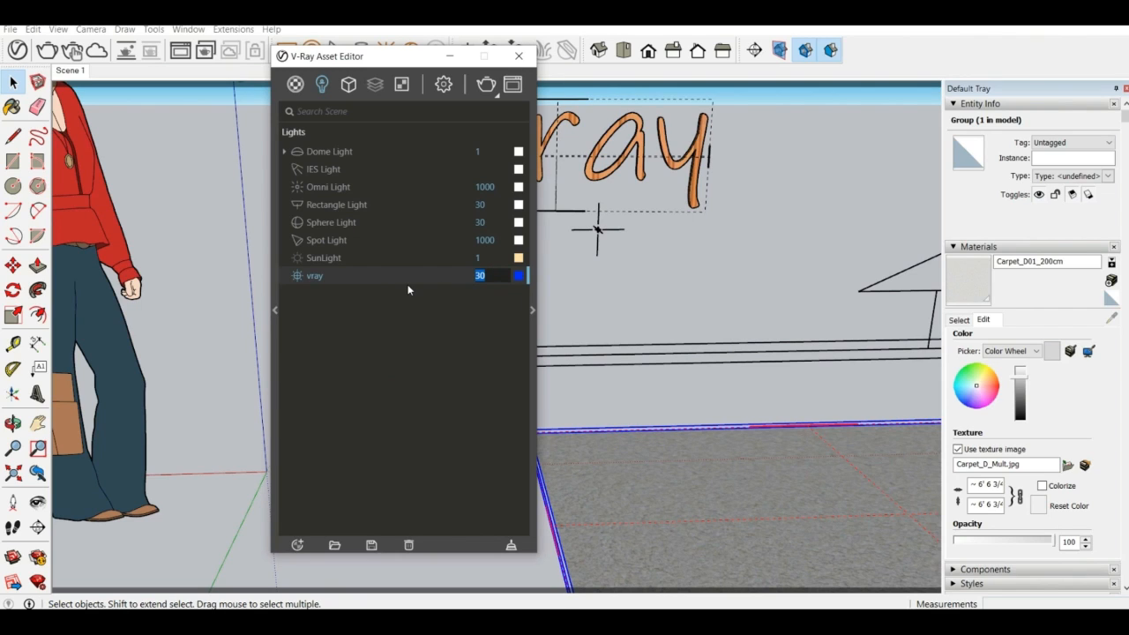
{"action": "type", "text": "8"}
{"action": "key", "text": "Return"}
Change the IES Light's color to the saved pale orange swatch
{"action": "left_click", "coordinate": [415, 169]}
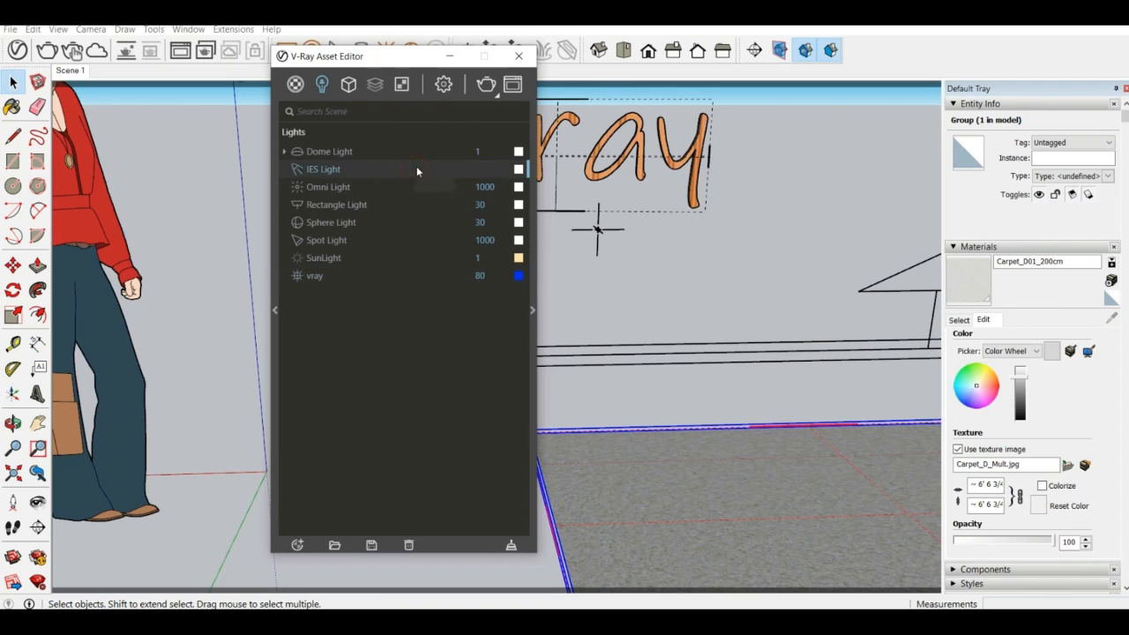
{"action": "left_click", "coordinate": [519, 168]}
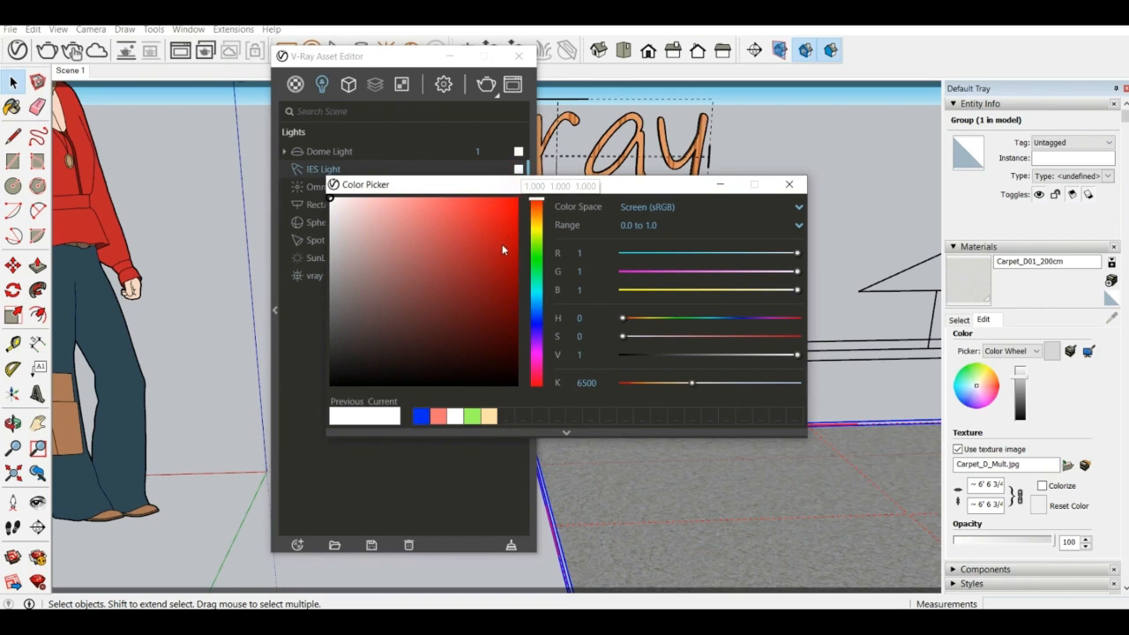
{"action": "left_click", "coordinate": [490, 417]}
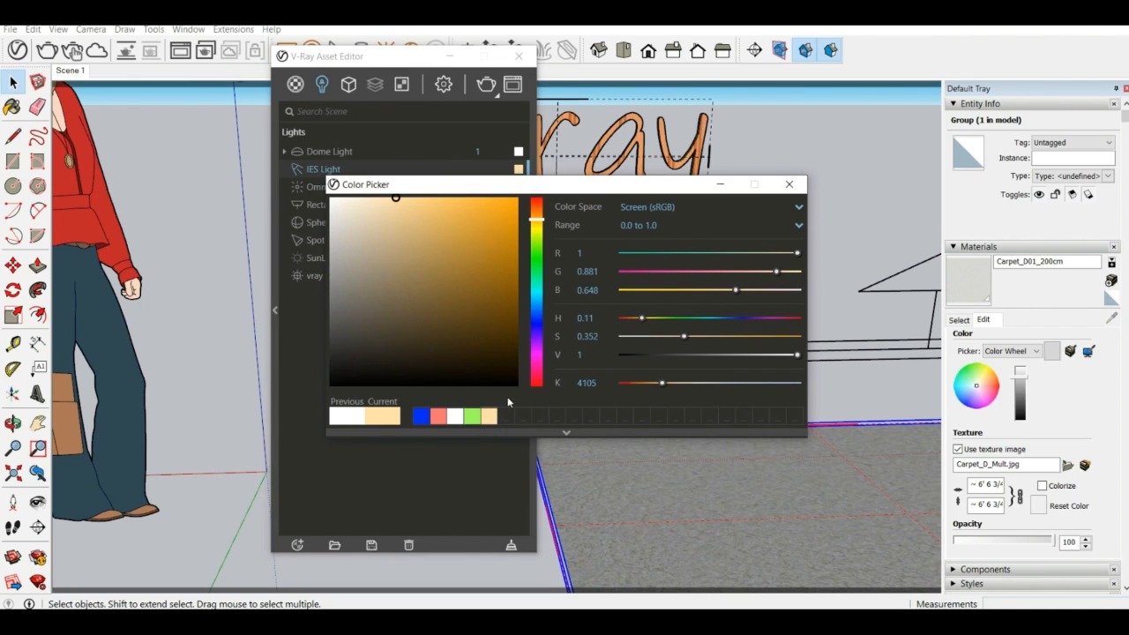
{"action": "left_click", "coordinate": [788, 184]}
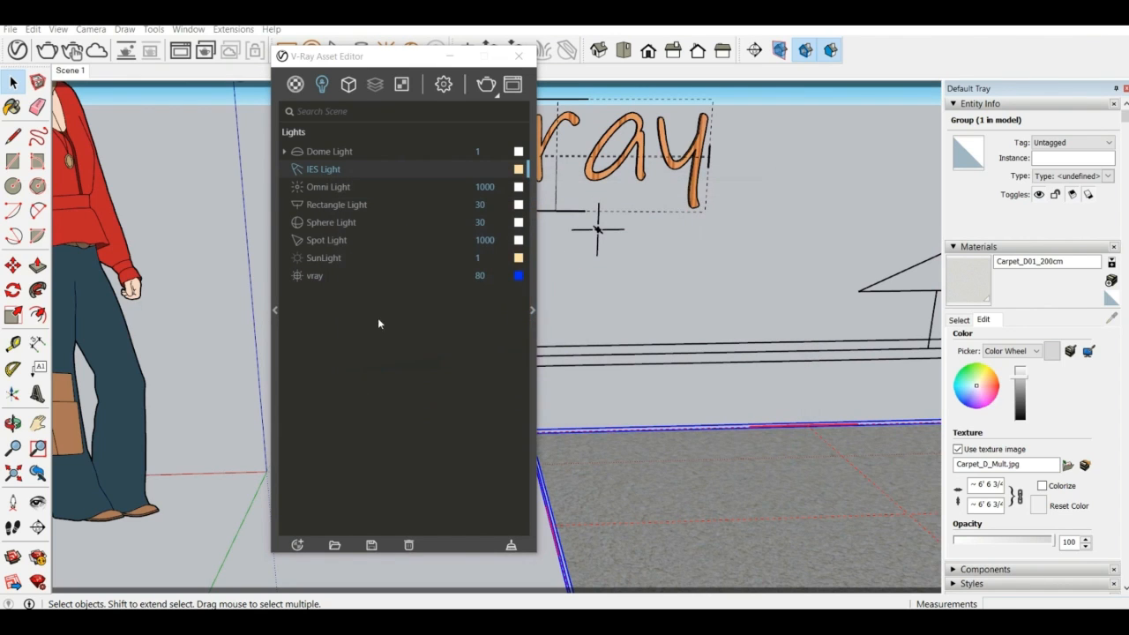
Render the scene to check the changed light colors, stop the render, and close the frame buffer
{"action": "left_click", "coordinate": [487, 84]}
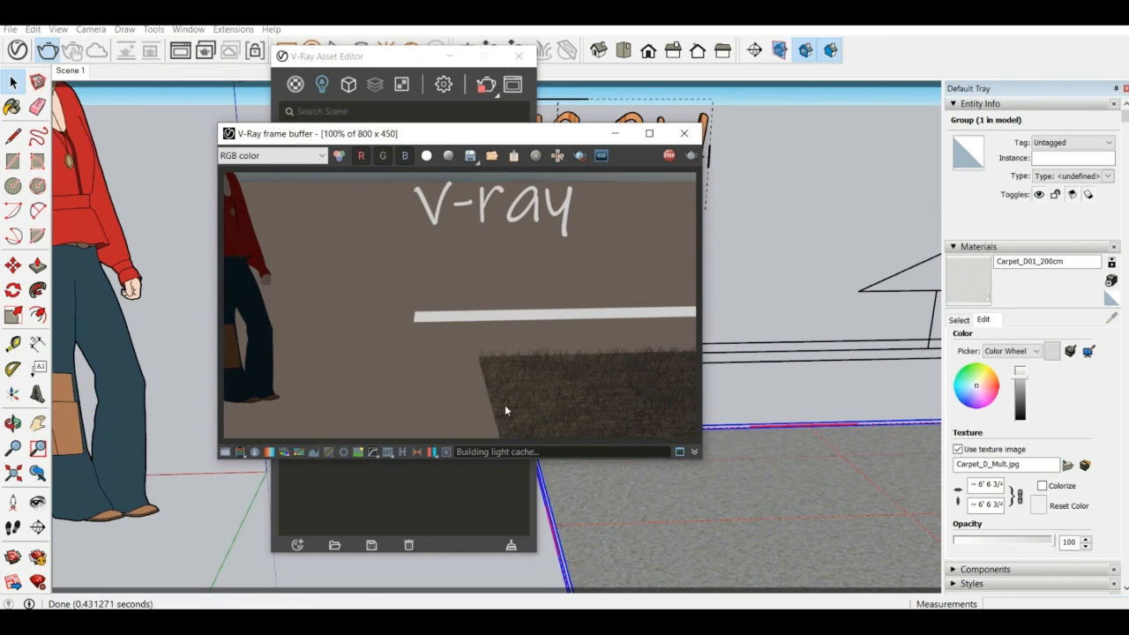
{"action": "scroll", "coordinate": [509, 242], "scroll_direction": "down", "scroll_amount": 1}
{"action": "scroll", "coordinate": [464, 288], "scroll_direction": "up", "scroll_amount": 2}
{"action": "scroll", "coordinate": [478, 261], "scroll_direction": "down", "scroll_amount": 1}
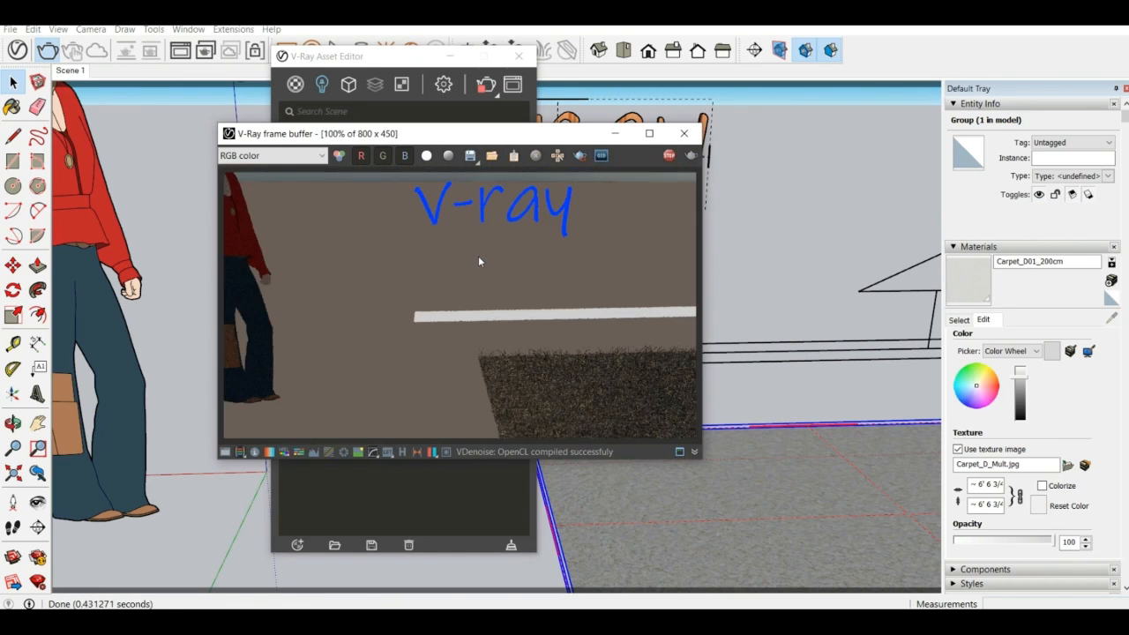
{"action": "left_click", "coordinate": [668, 156]}
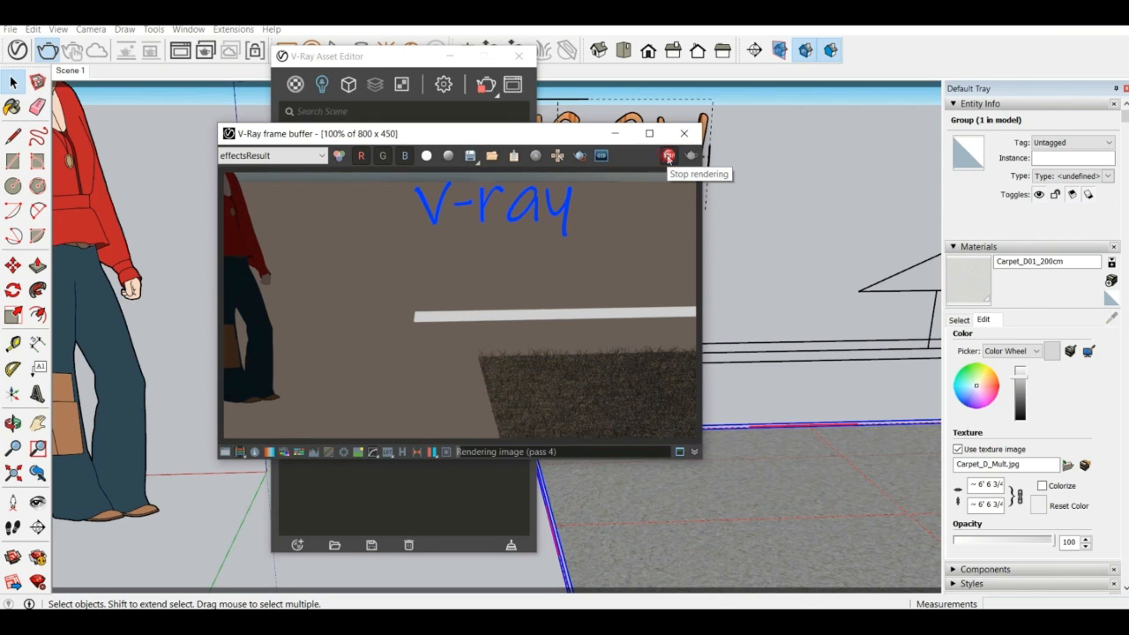
{"action": "left_click", "coordinate": [683, 137]}
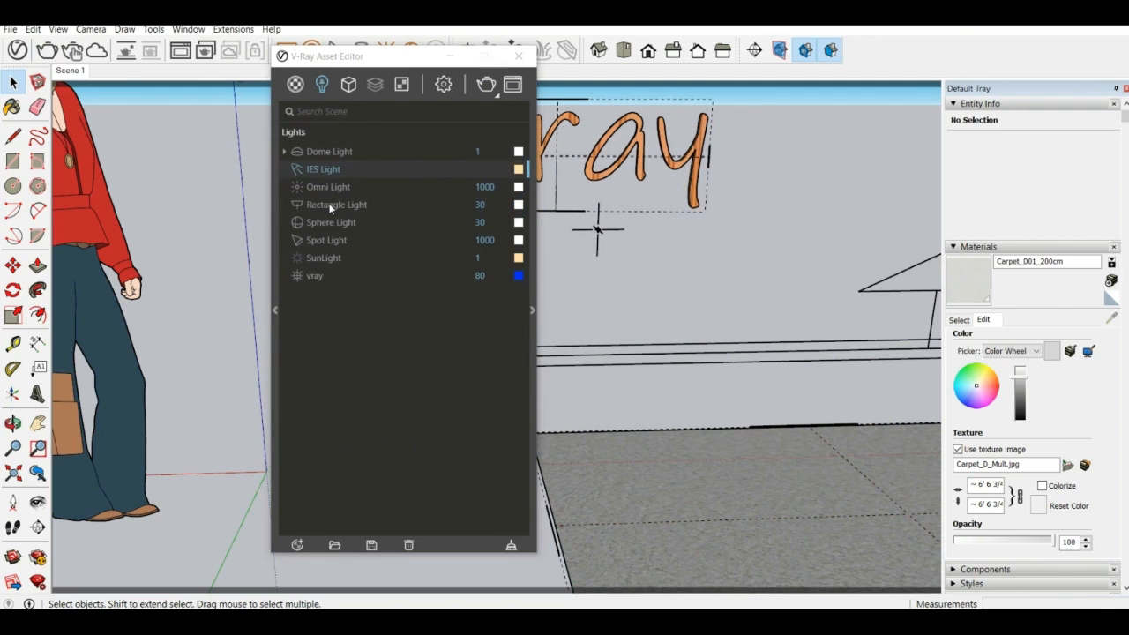
Expand the Rectangle Light's options and toggle Invisible on and off to compare the light's preview
{"action": "left_click", "coordinate": [327, 203]}
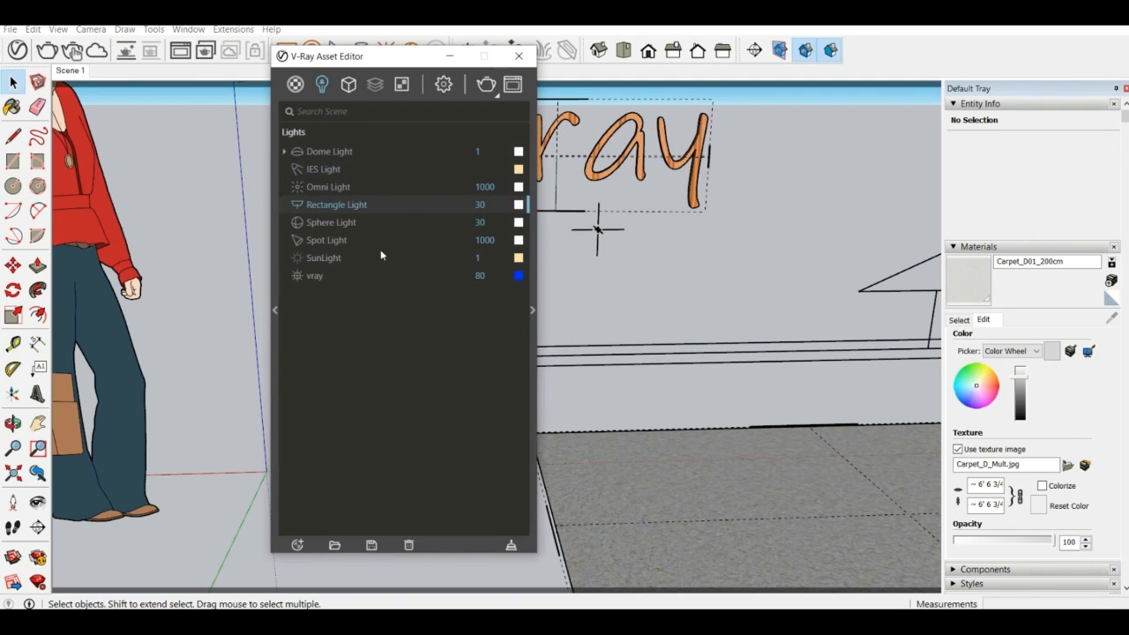
{"action": "left_click", "coordinate": [532, 311]}
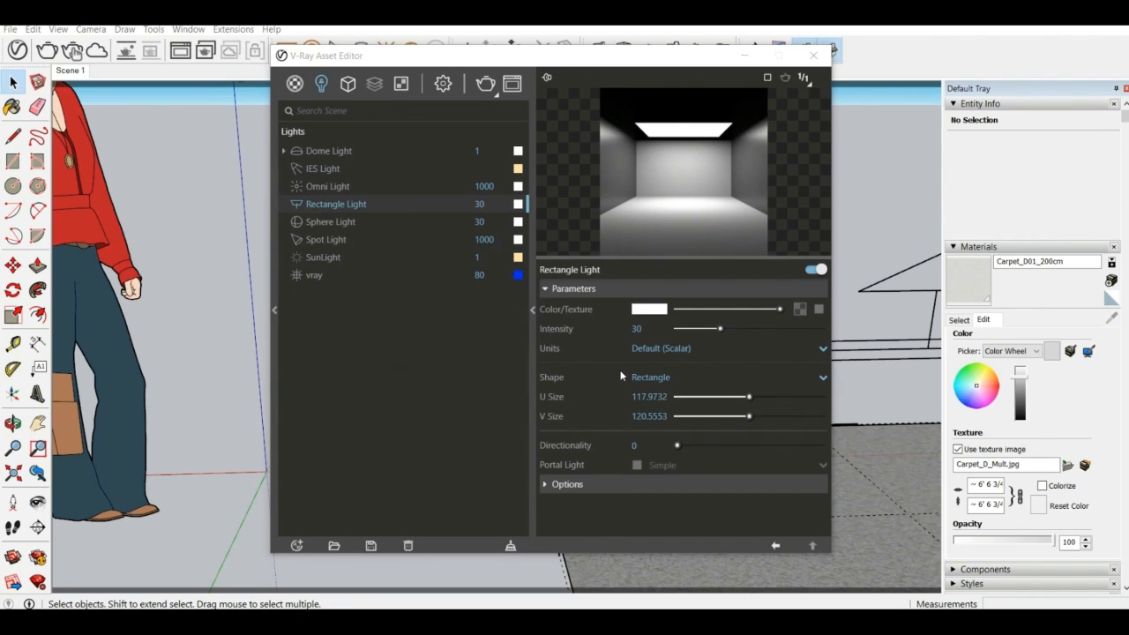
{"action": "left_click", "coordinate": [656, 483]}
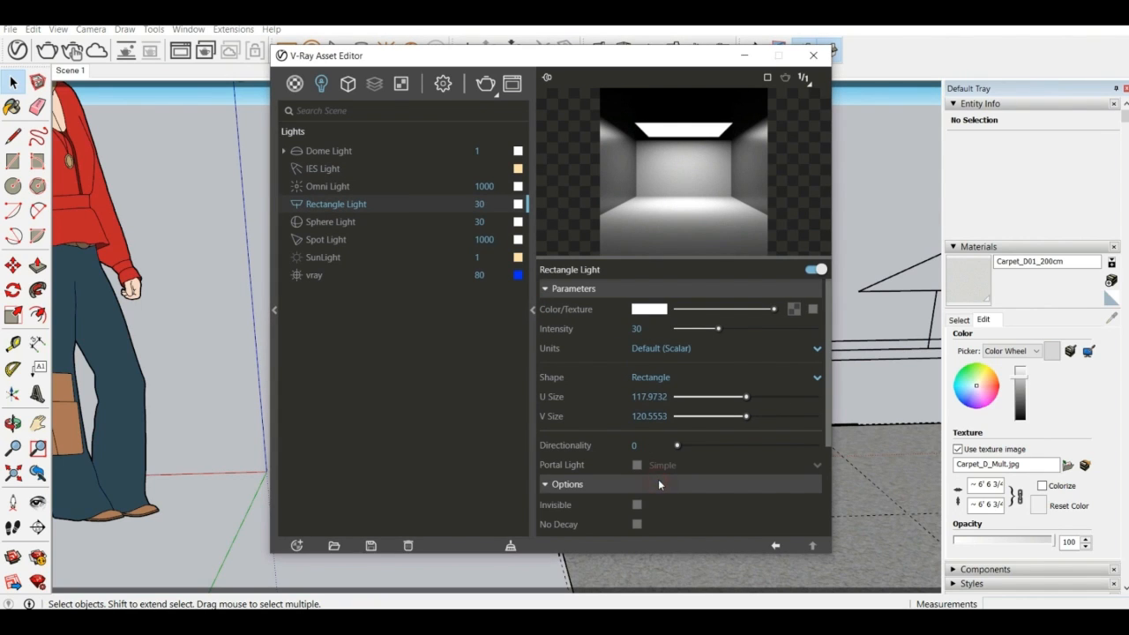
{"action": "scroll", "coordinate": [643, 483], "scroll_direction": "down", "scroll_amount": 3}
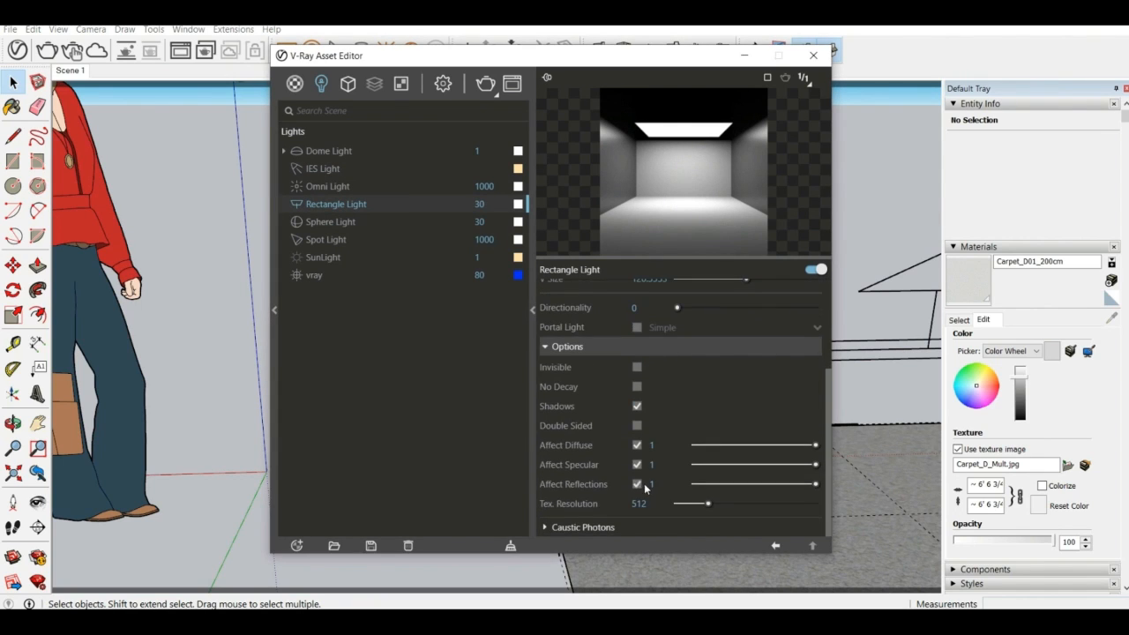
{"action": "left_click", "coordinate": [637, 368]}
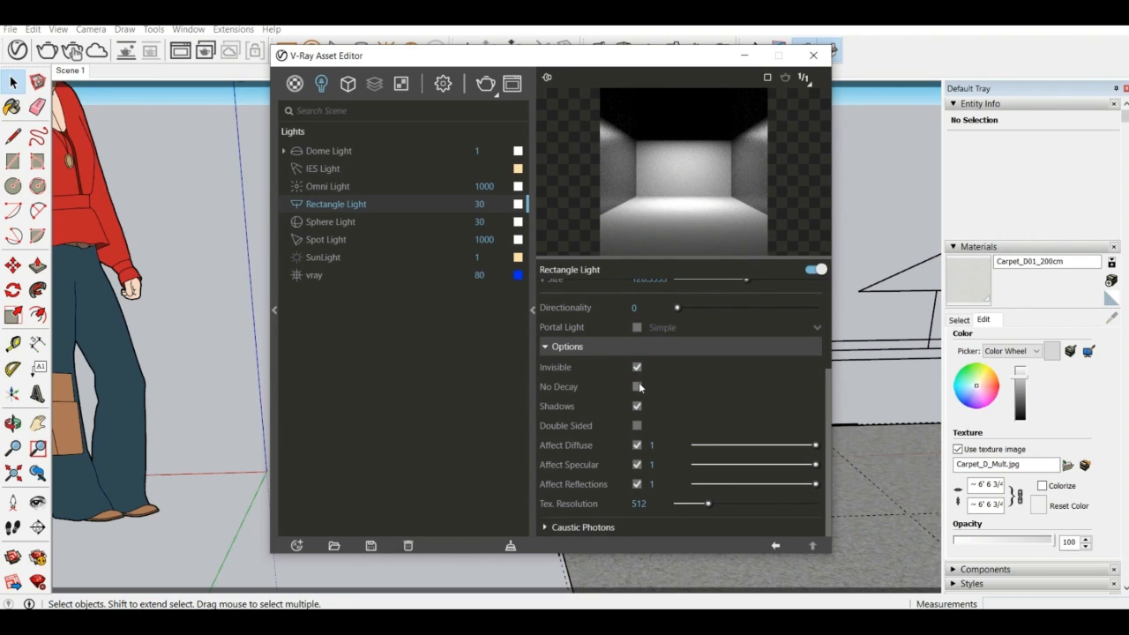
{"action": "left_click", "coordinate": [637, 367]}
{"action": "left_click", "coordinate": [637, 367]}
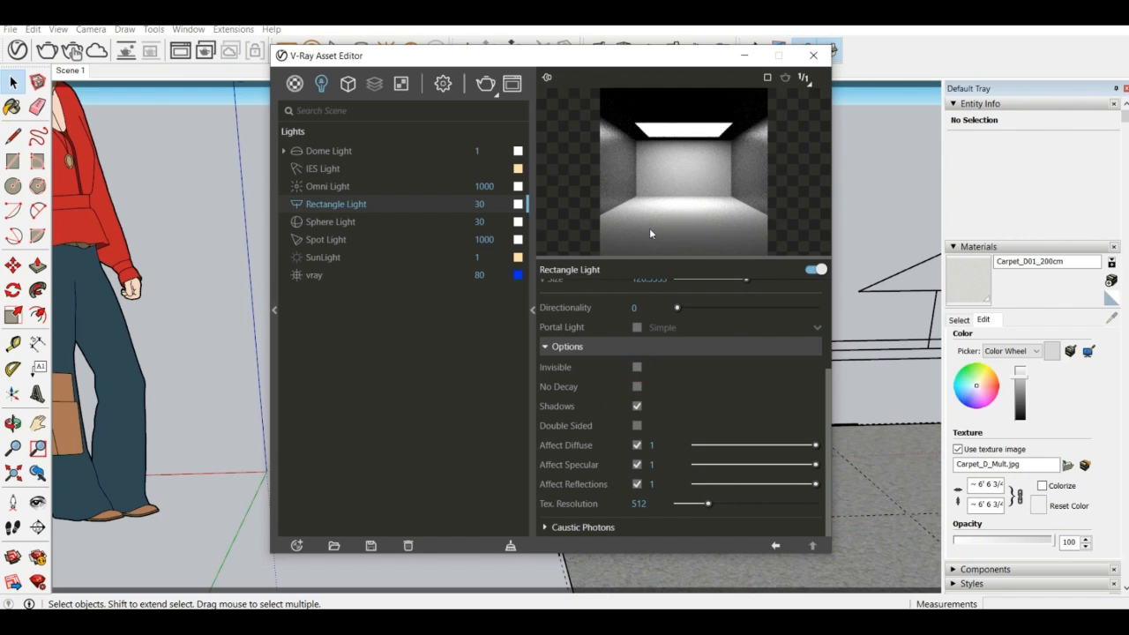
Close the V-Ray Asset Editor and look at the model in the iso, top, front, right, back and left standard views
{"action": "left_click", "coordinate": [811, 57]}
{"action": "scroll", "coordinate": [529, 229], "scroll_direction": "up", "scroll_amount": 3}
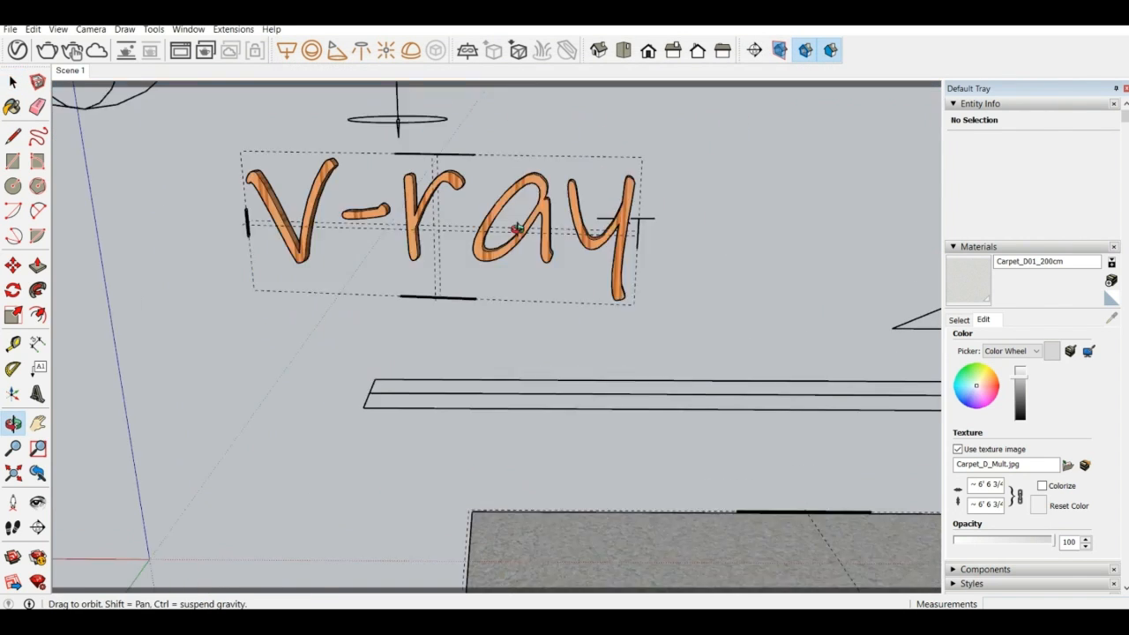
{"action": "scroll", "coordinate": [502, 240], "scroll_direction": "down", "scroll_amount": 2}
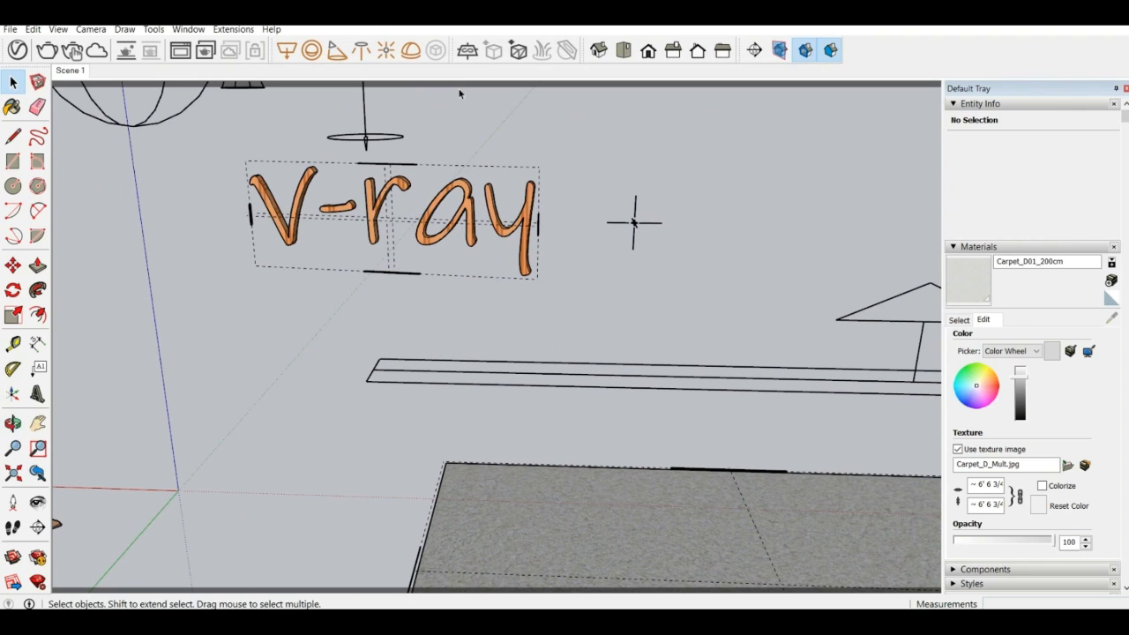
{"action": "left_click", "coordinate": [598, 54]}
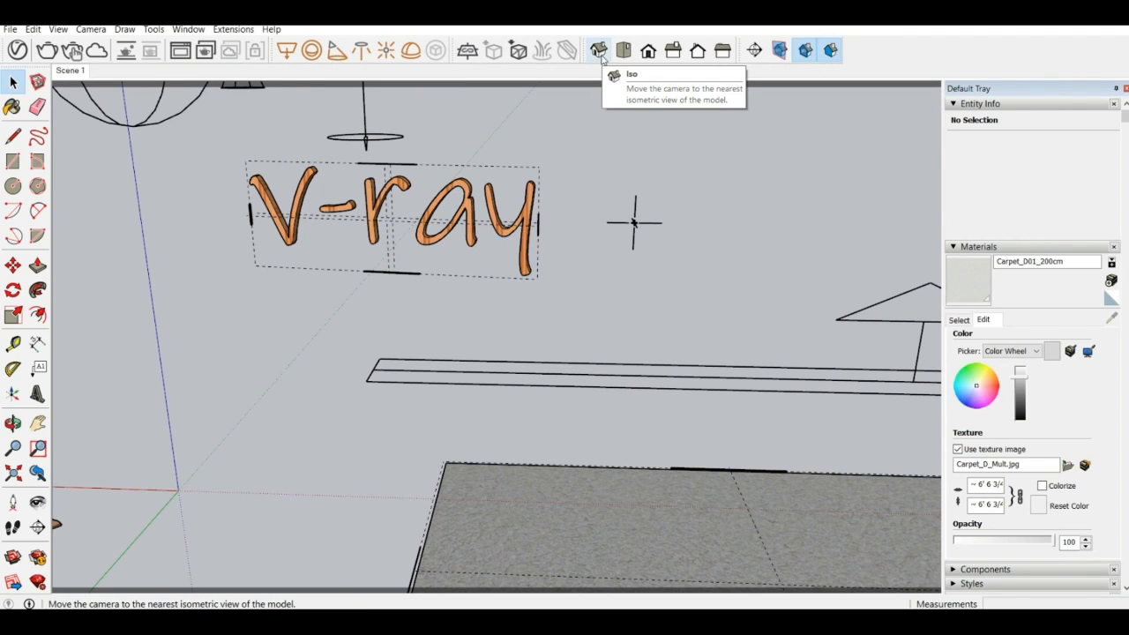
{"action": "left_click", "coordinate": [599, 51]}
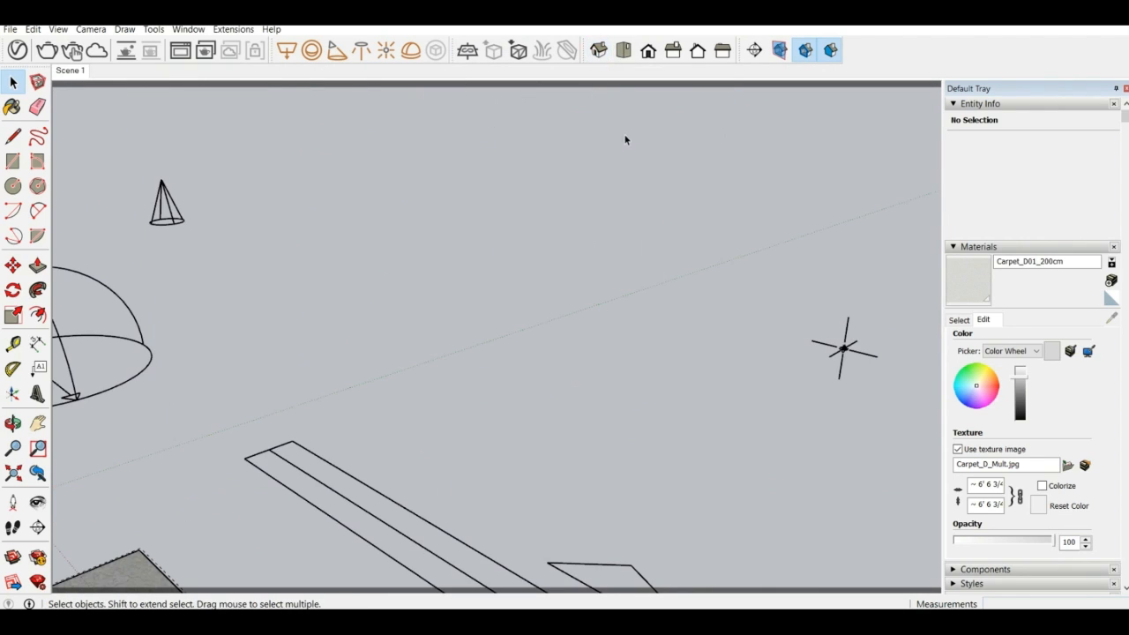
{"action": "left_click", "coordinate": [624, 51]}
{"action": "left_click", "coordinate": [648, 53]}
{"action": "left_click", "coordinate": [674, 51]}
{"action": "left_click", "coordinate": [699, 50]}
{"action": "left_click", "coordinate": [722, 50]}
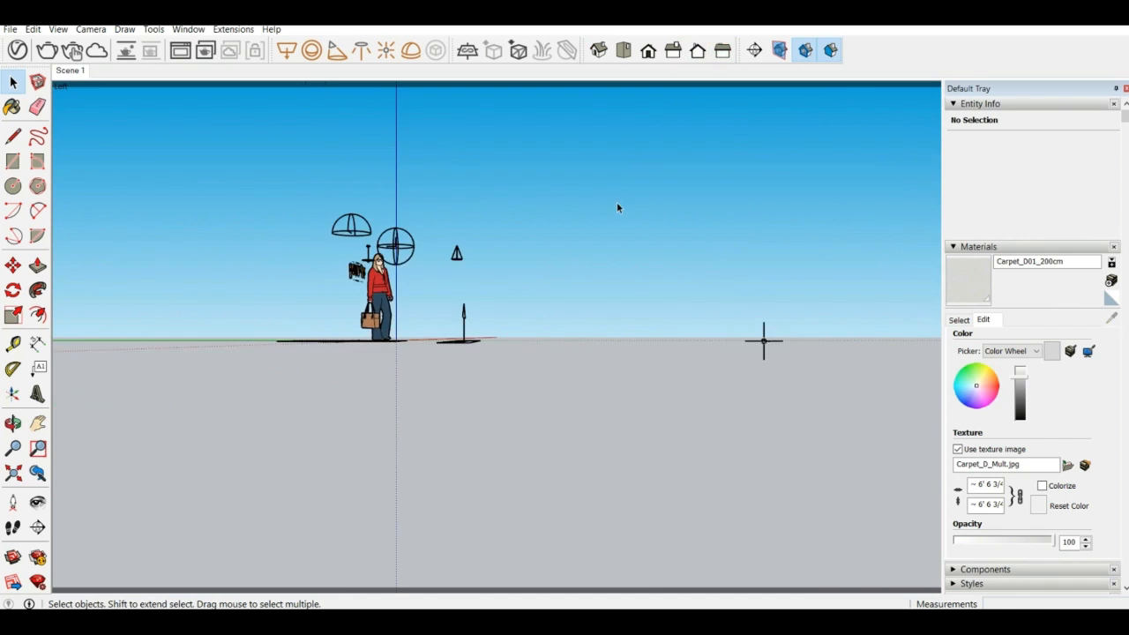
Place a horizontal section plane near the standing figure and keep the default name Section 1 and symbol 1
{"action": "middle_click_drag", "start_coordinate": [360, 212], "coordinate": [659, 373]}
{"action": "middle_click_drag", "start_coordinate": [435, 345], "coordinate": [688, 252]}
{"action": "left_click", "coordinate": [754, 50]}
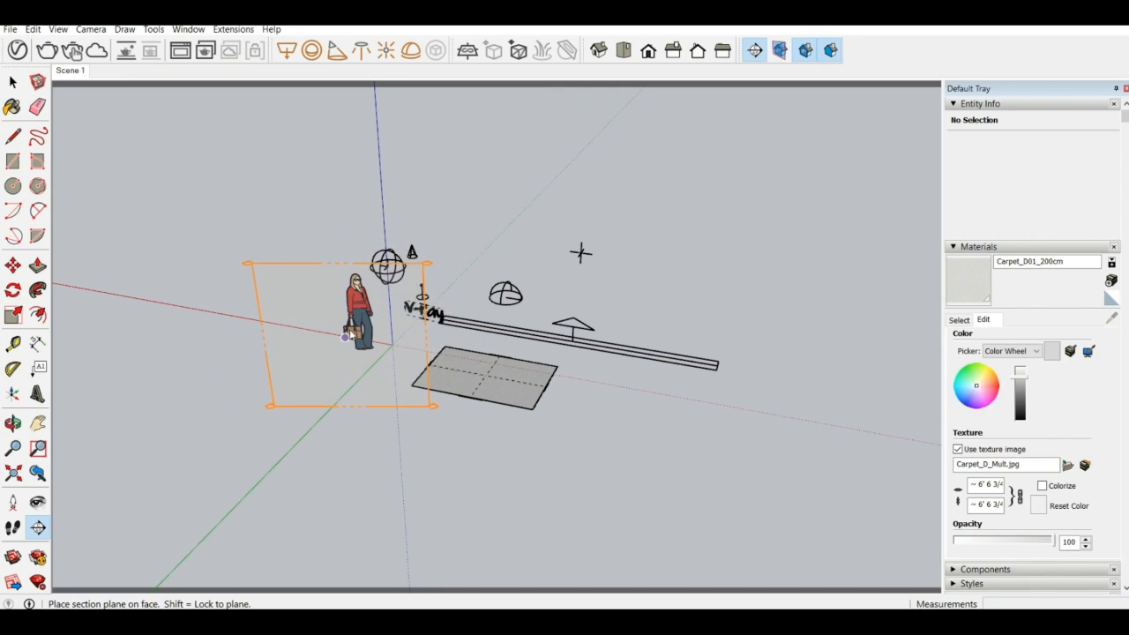
{"action": "left_click", "coordinate": [341, 365]}
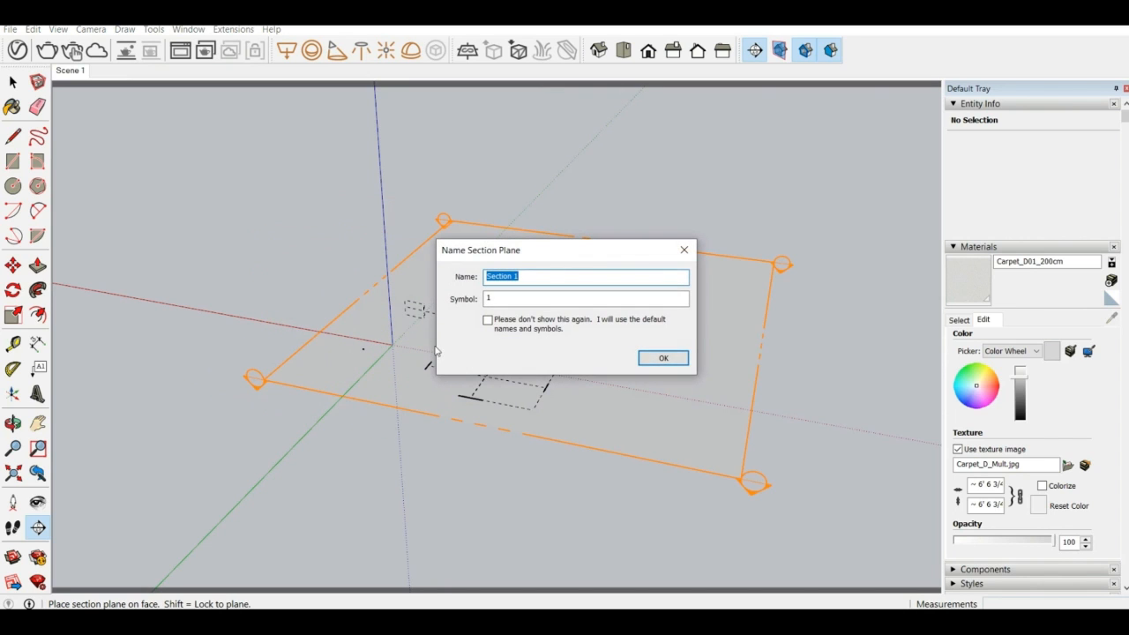
{"action": "left_click", "coordinate": [663, 358]}
Move the section plane vertically to the height of the v-ray text and inspect where it cuts the objects
{"action": "middle_click_drag", "start_coordinate": [541, 346], "coordinate": [661, 339]}
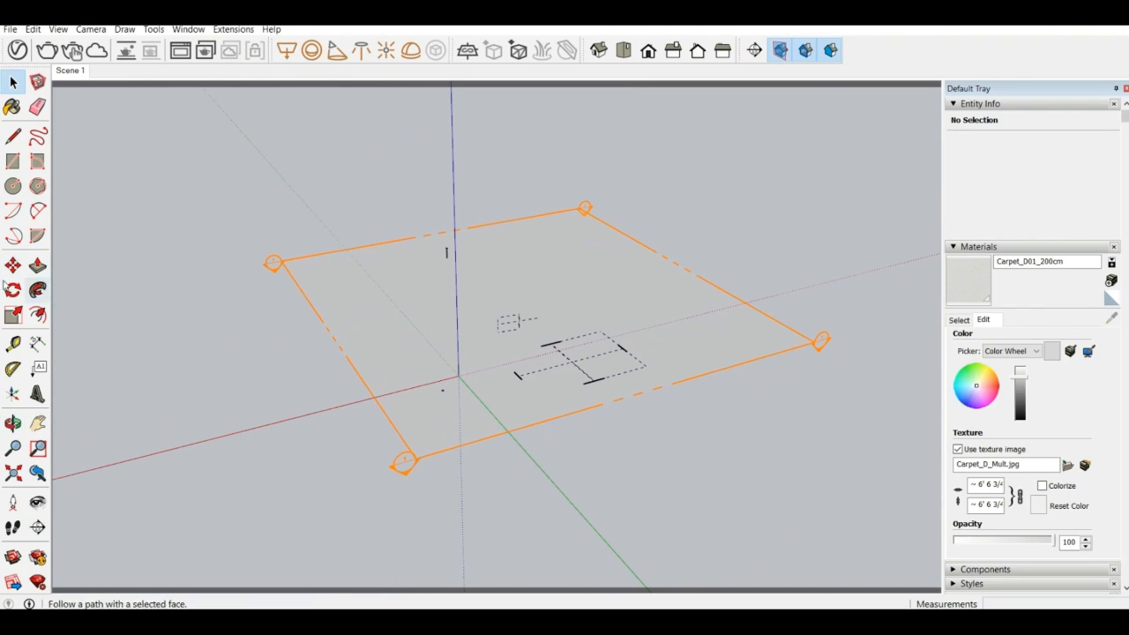
{"action": "left_click", "coordinate": [12, 289]}
{"action": "left_click", "coordinate": [13, 265]}
{"action": "middle_click_drag", "start_coordinate": [445, 446], "coordinate": [423, 418]}
{"action": "left_click", "coordinate": [394, 429]}
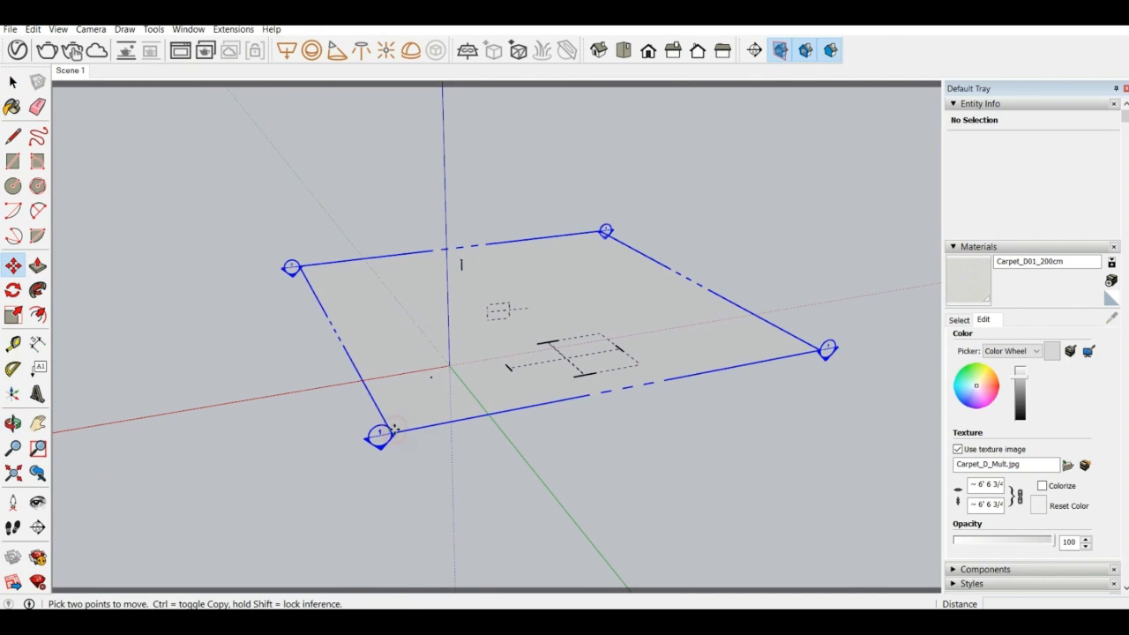
{"action": "left_click", "coordinate": [410, 359]}
{"action": "middle_click_drag", "start_coordinate": [411, 360], "coordinate": [738, 294]}
{"action": "scroll", "coordinate": [610, 291], "scroll_direction": "up", "scroll_amount": 5}
{"action": "scroll", "coordinate": [610, 291], "scroll_direction": "up", "scroll_amount": 3}
{"action": "middle_click_drag", "start_coordinate": [606, 219], "coordinate": [529, 269]}
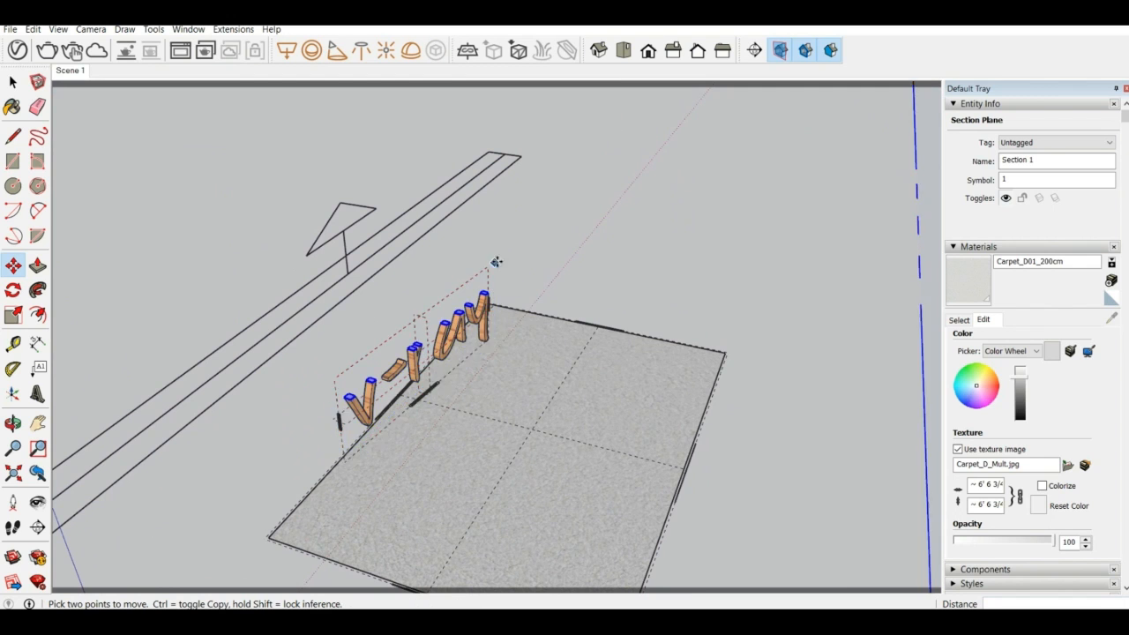
{"action": "middle_click_drag", "start_coordinate": [352, 353], "coordinate": [415, 260]}
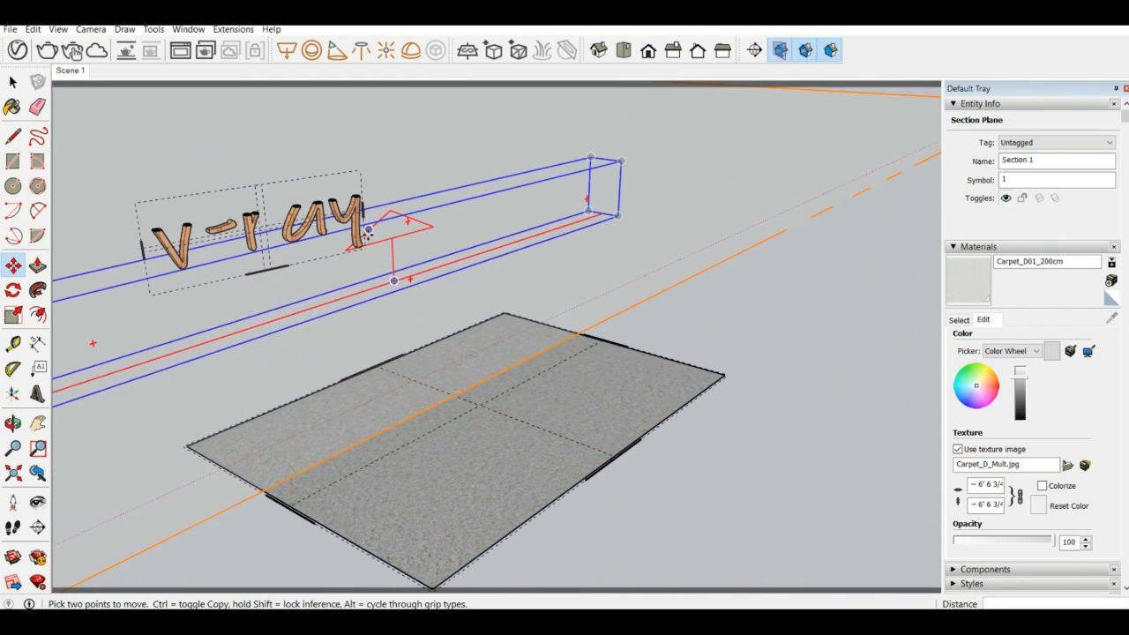
{"action": "scroll", "coordinate": [495, 391], "scroll_direction": "down", "scroll_amount": 5}
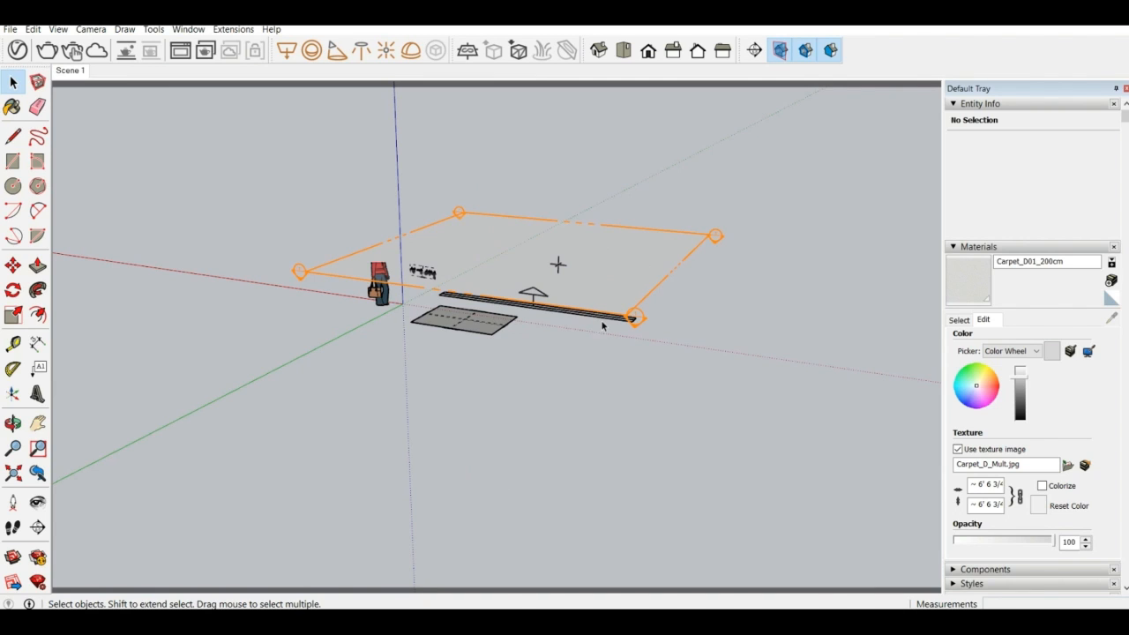
Raise the section plane about 10' 9 11/16" so that it sits above all the objects
{"action": "left_click", "coordinate": [13, 265]}
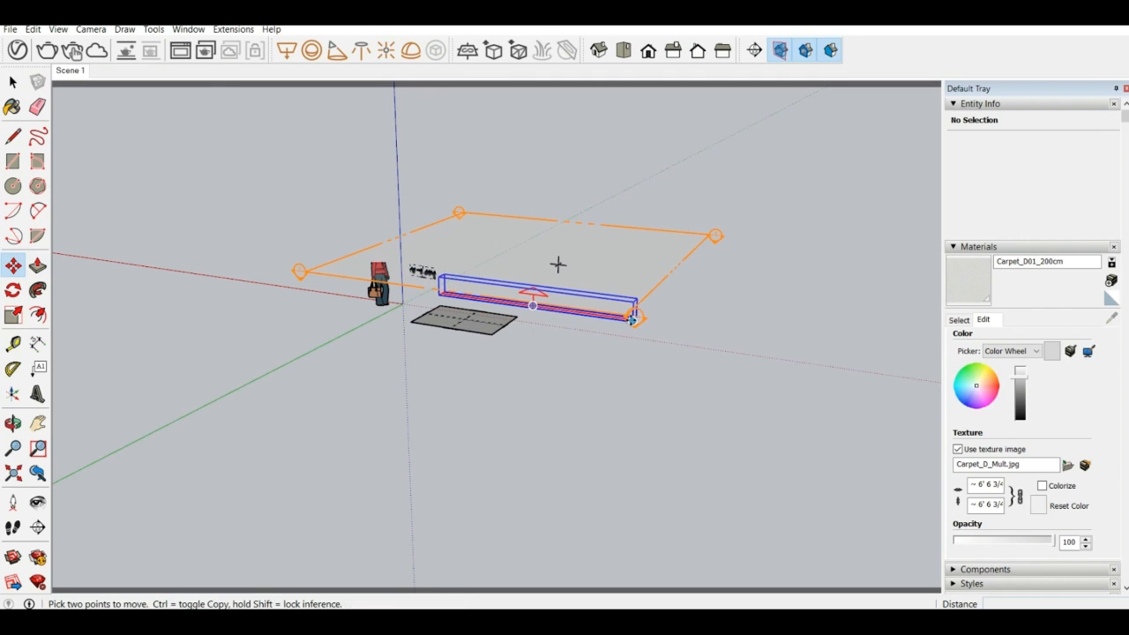
{"action": "left_click", "coordinate": [682, 259]}
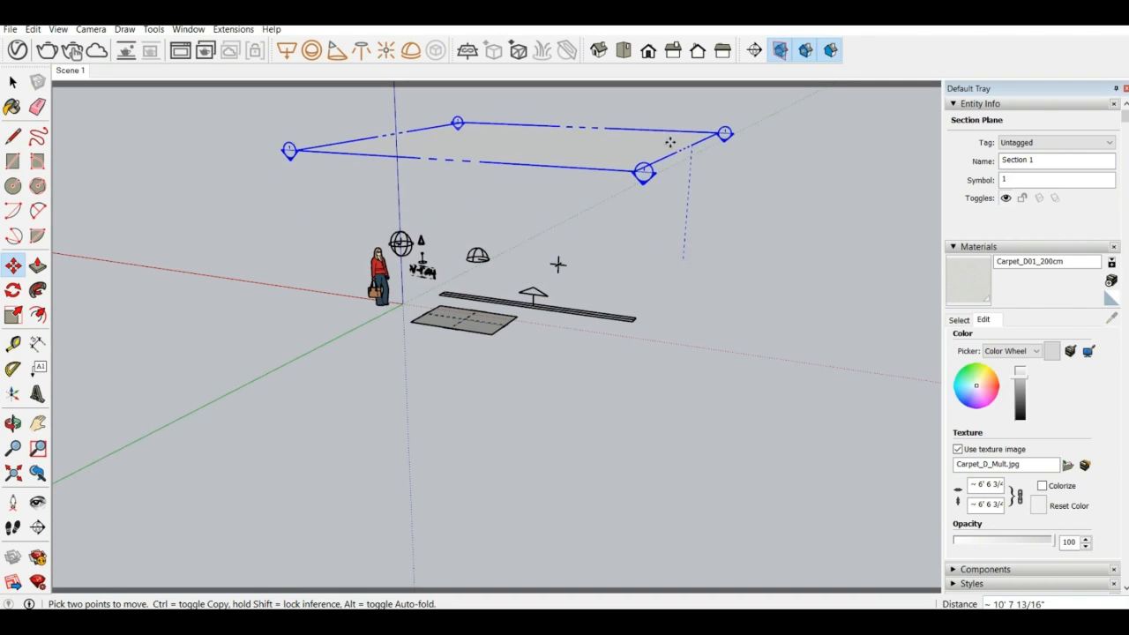
{"action": "left_click", "coordinate": [667, 139]}
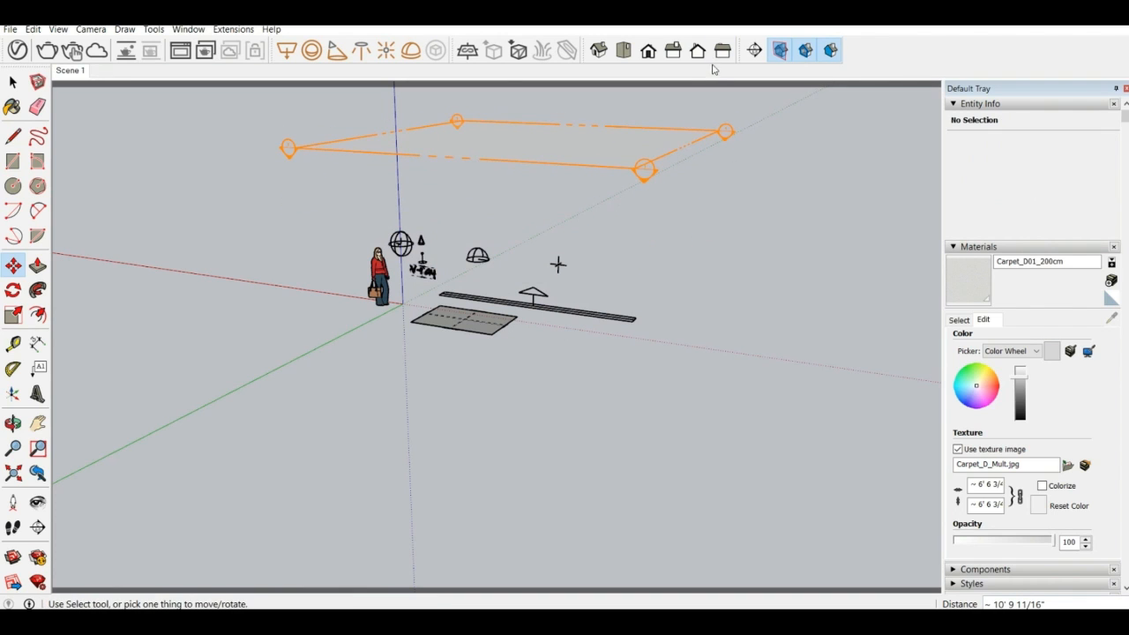
Hide and show the section plane again, and turn the section cuts back on
{"action": "left_click", "coordinate": [779, 50]}
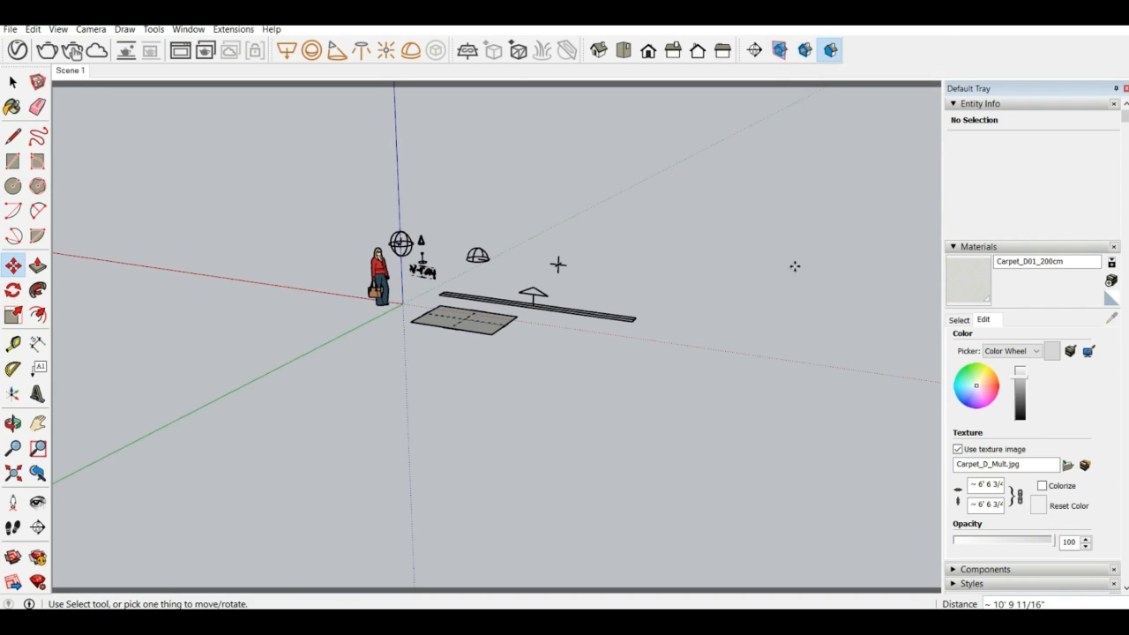
{"action": "left_click", "coordinate": [779, 50]}
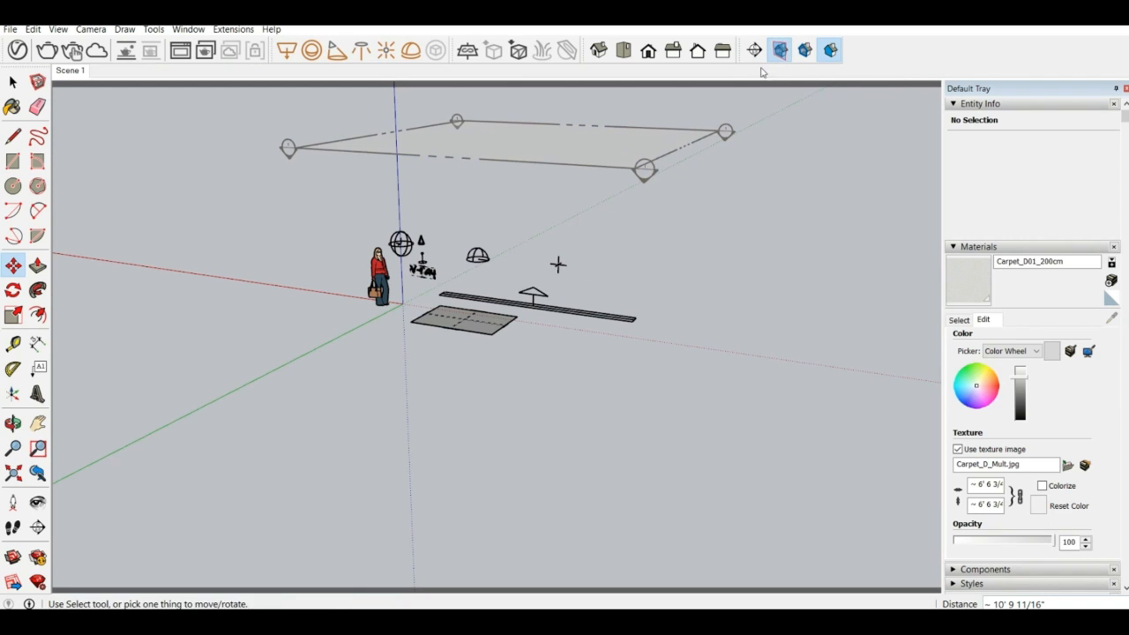
{"action": "left_click", "coordinate": [805, 51]}
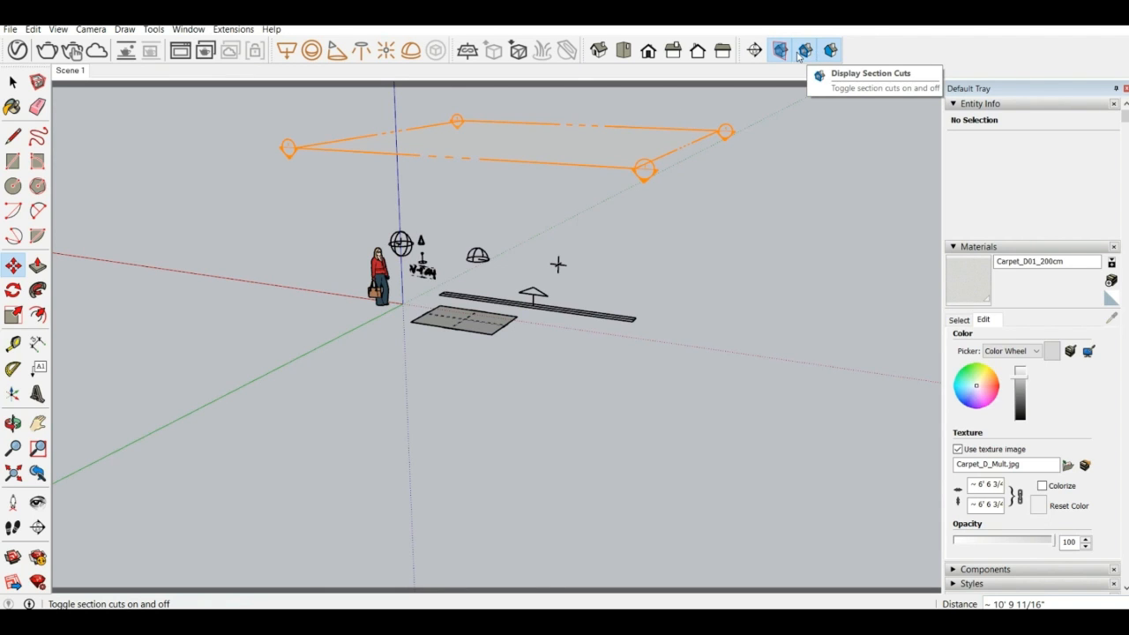
Lower the section plane about 11' 4 13/16" through the figure and v-ray text, and toggle the section cuts off and on
{"action": "left_click", "coordinate": [585, 164]}
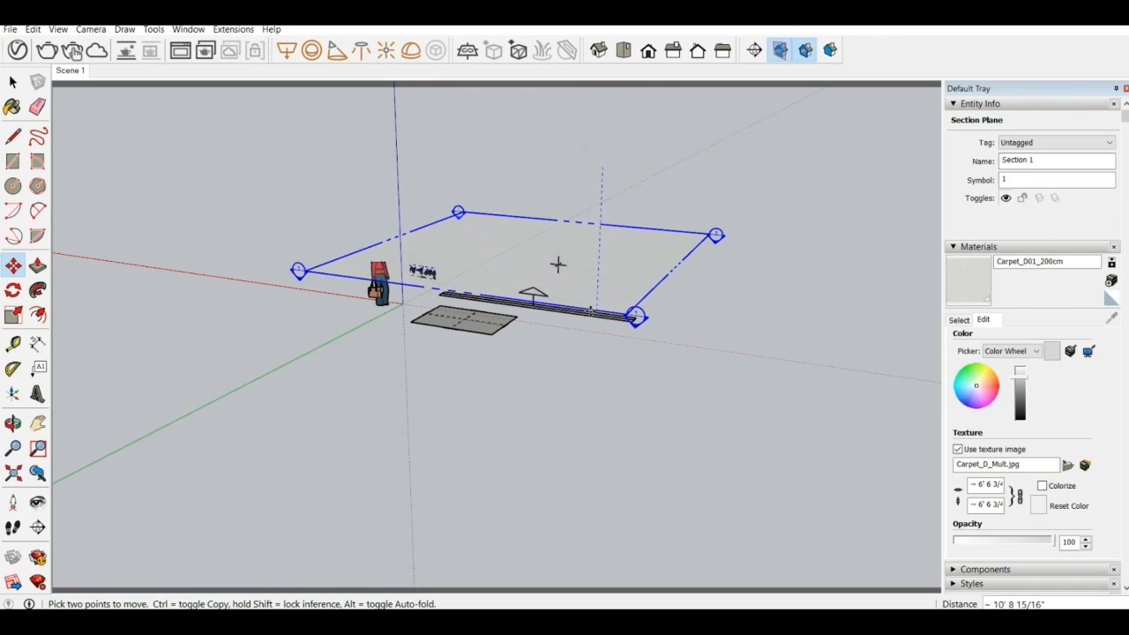
{"action": "left_click", "coordinate": [592, 318]}
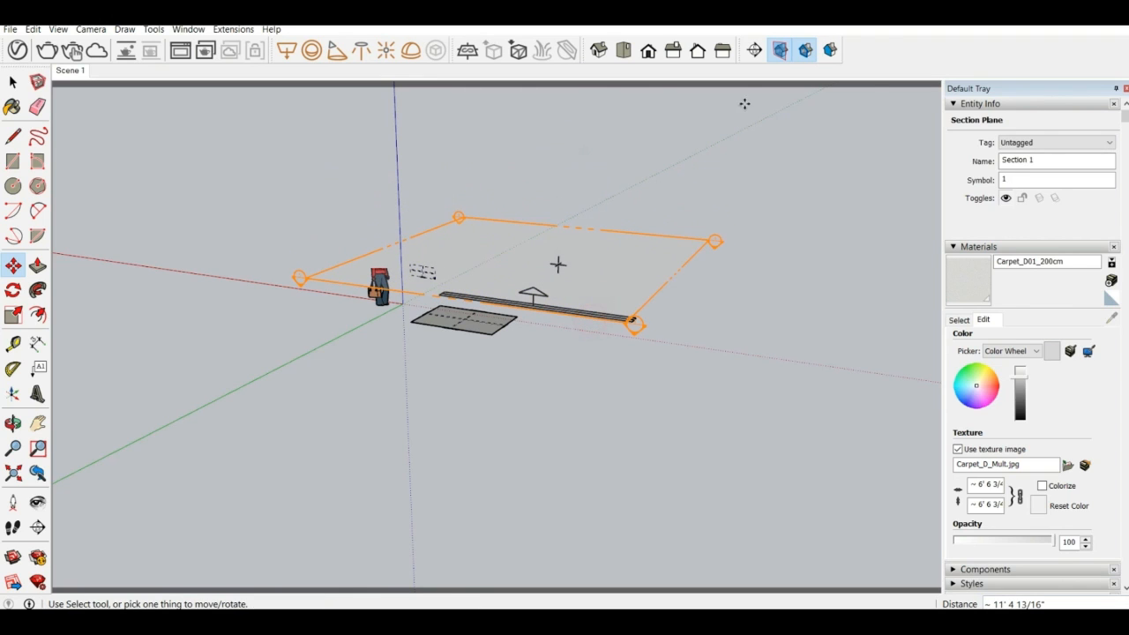
{"action": "left_click", "coordinate": [805, 50]}
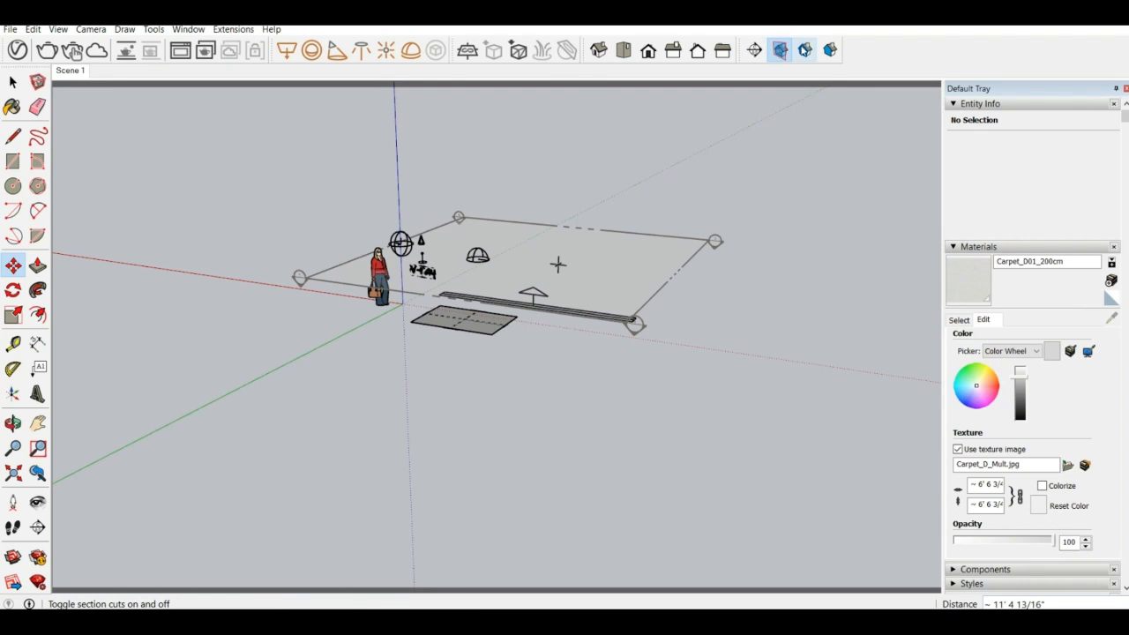
{"action": "left_click", "coordinate": [805, 50]}
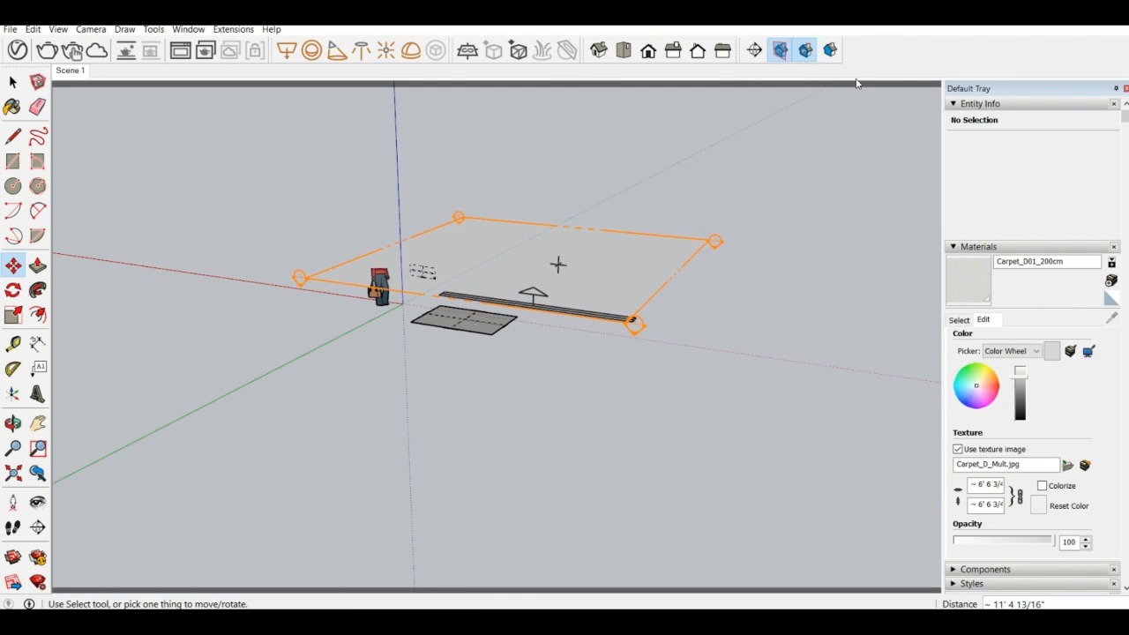
{"action": "scroll", "coordinate": [773, 164], "scroll_direction": "up", "scroll_amount": 1}
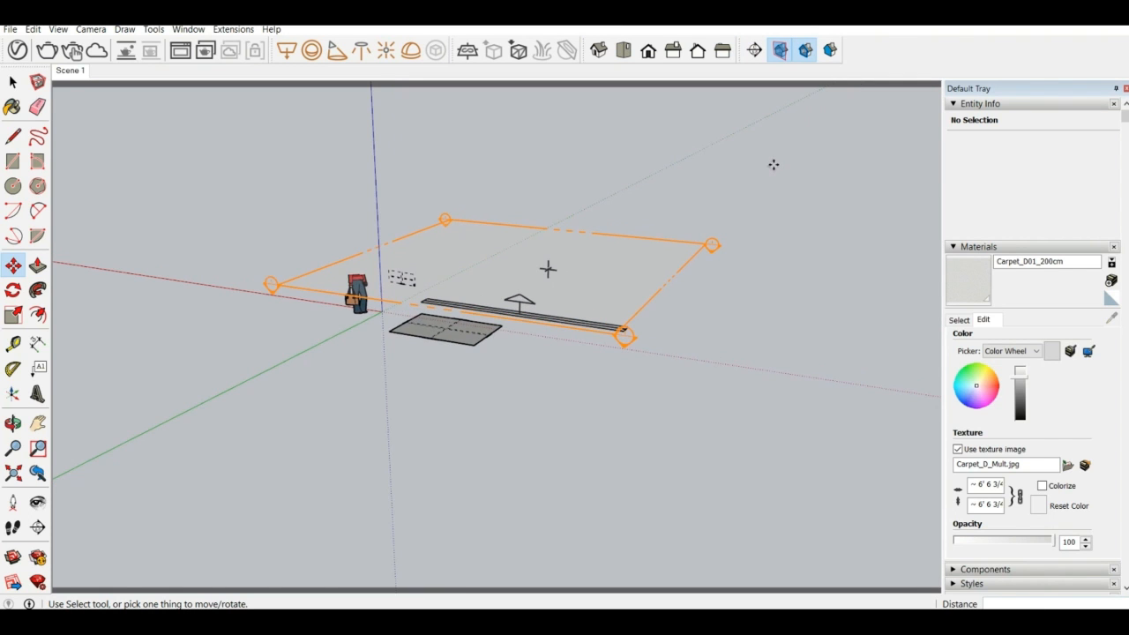
{"action": "scroll", "coordinate": [750, 194], "scroll_direction": "down", "scroll_amount": 2}
{"action": "key", "text": "space"}
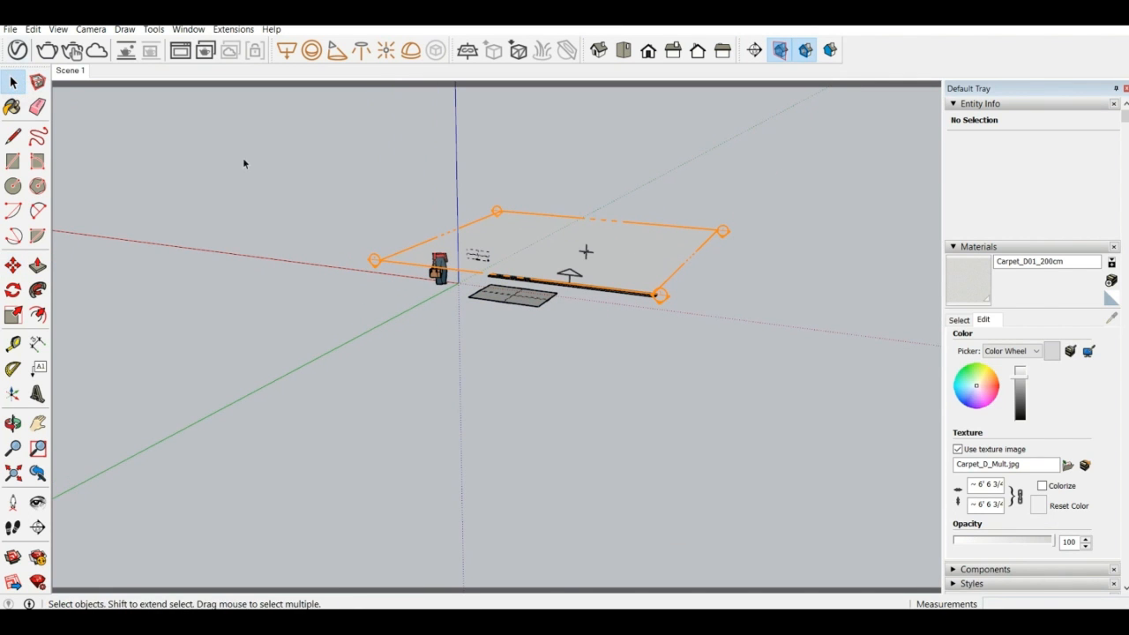